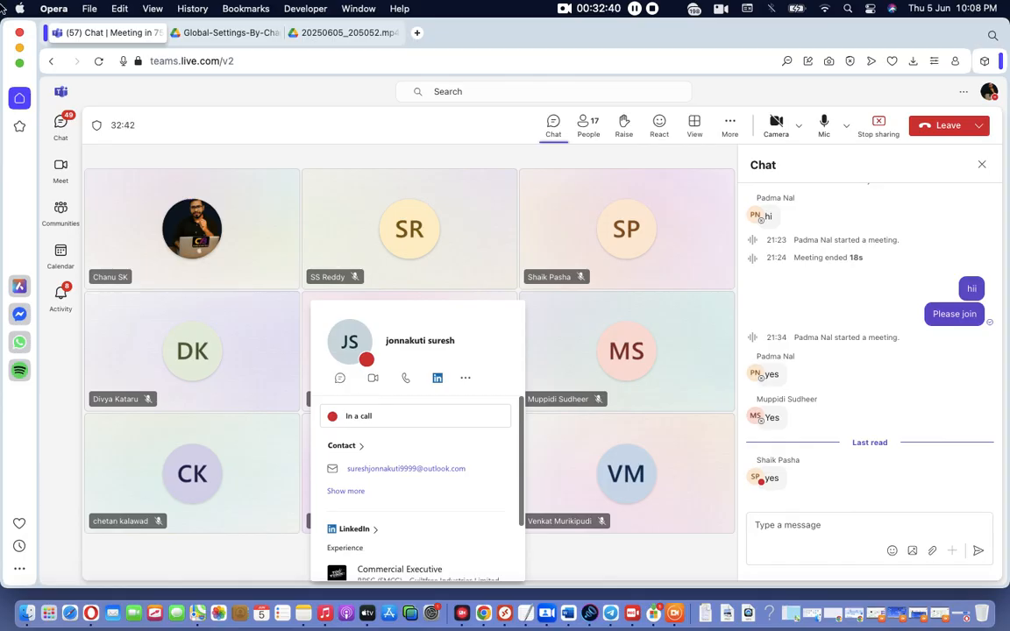
Switch to the SAP session and leave the bank selection and payment program screens for the Easy Access menu.
{"action": "left_click", "coordinate": [501, 619]}
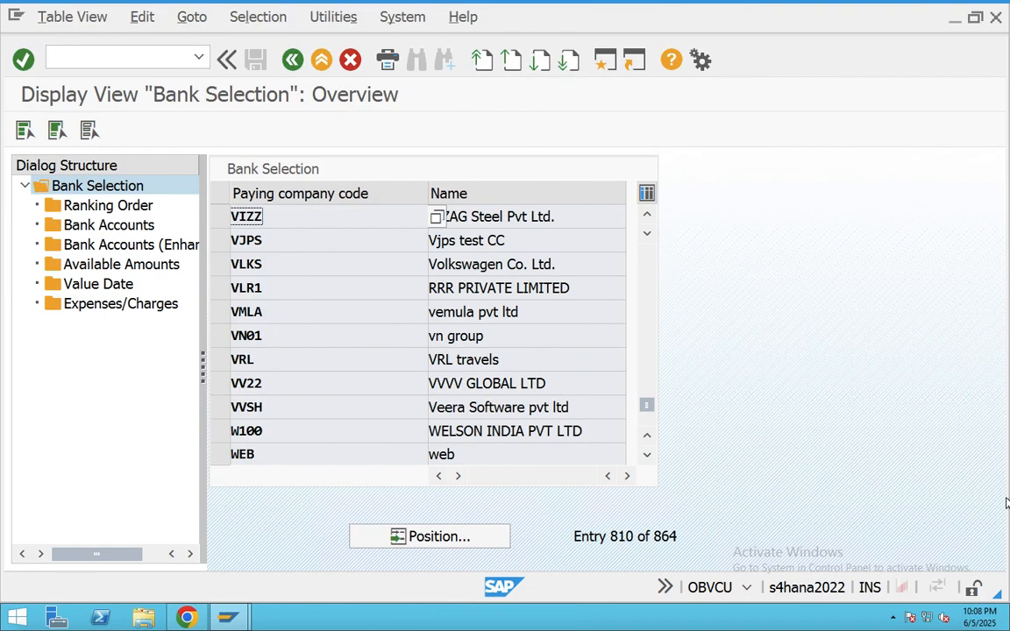
{"action": "left_click", "coordinate": [321, 62]}
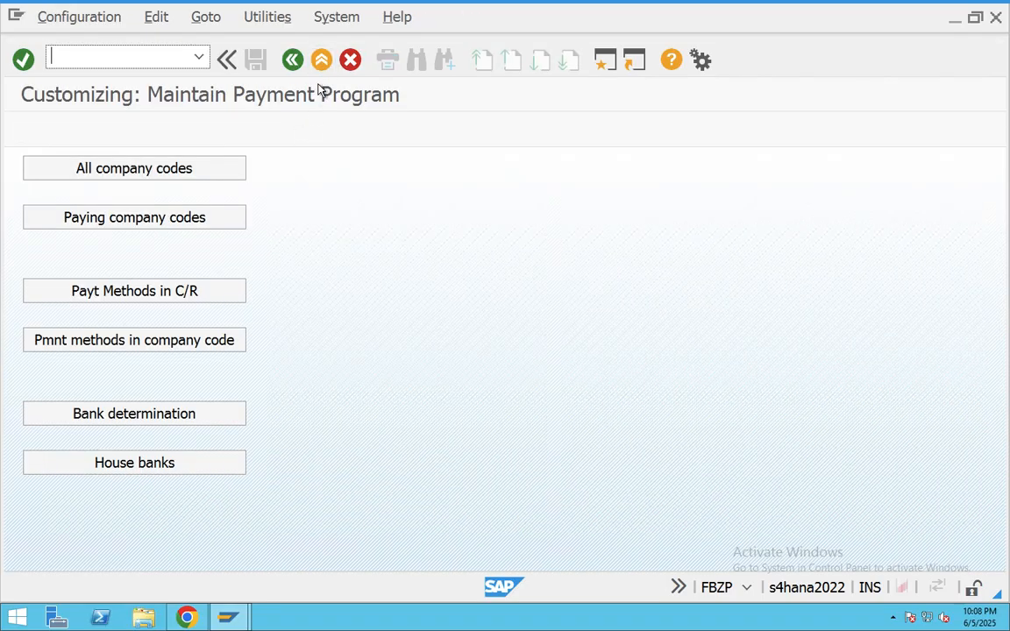
{"action": "left_click", "coordinate": [322, 62]}
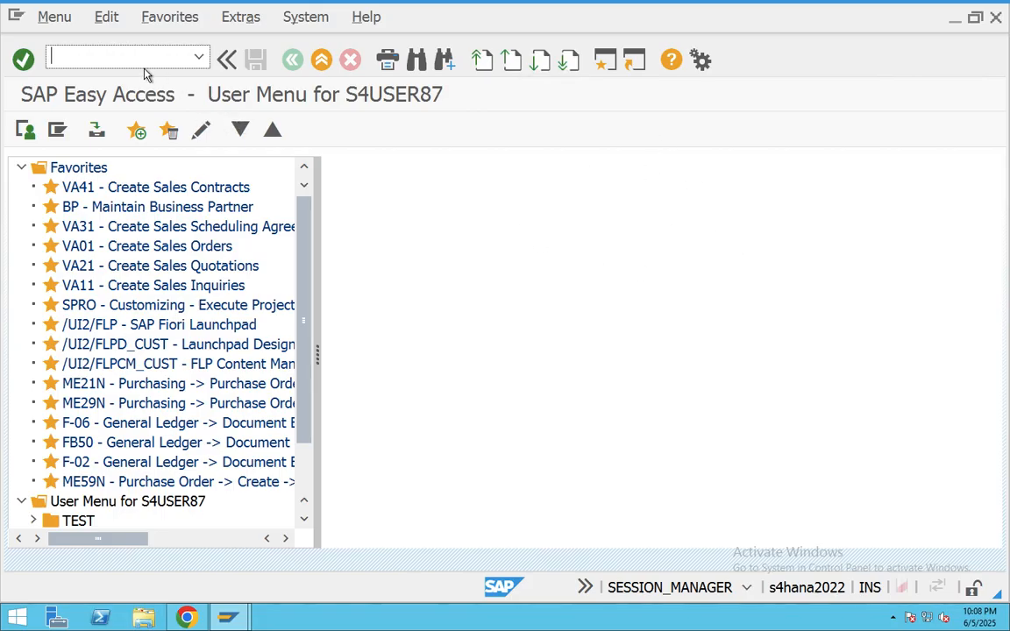
Try to open the chart of accounts list with transaction OB13, declining to display the locked data.
{"action": "type", "text": "ob13"}
{"action": "key", "text": "Return"}
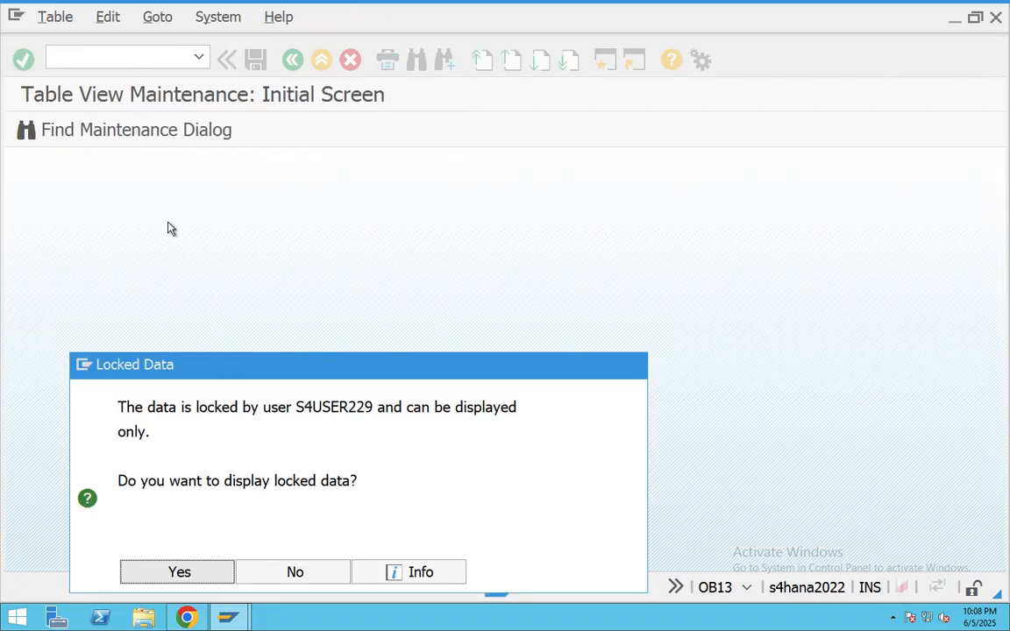
{"action": "left_click_drag", "start_coordinate": [202, 362], "coordinate": [282, 85]}
{"action": "left_click_drag", "start_coordinate": [282, 97], "coordinate": [283, 116]}
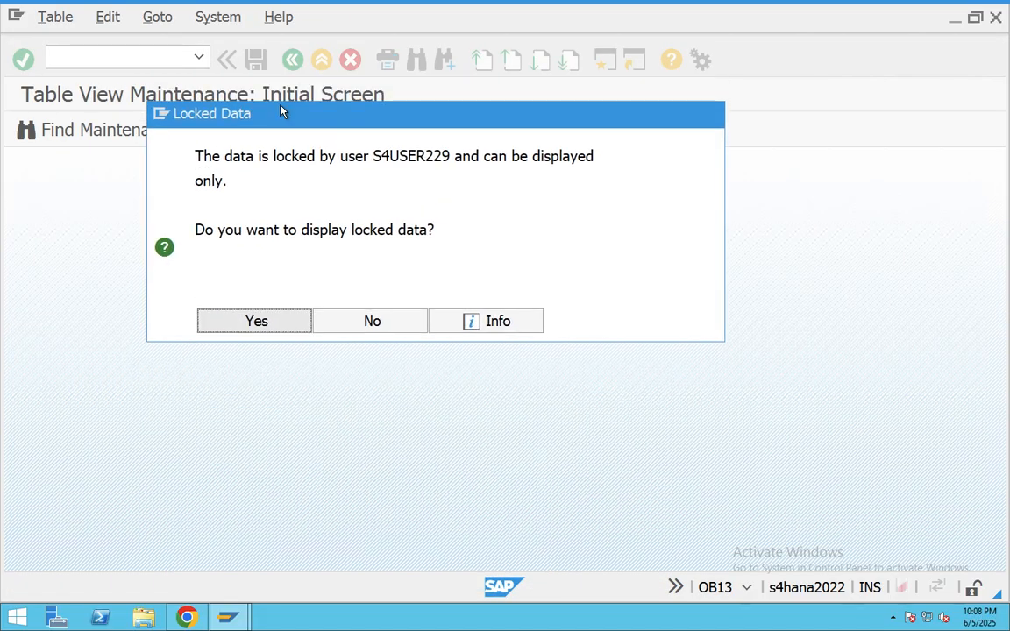
{"action": "left_click", "coordinate": [395, 326]}
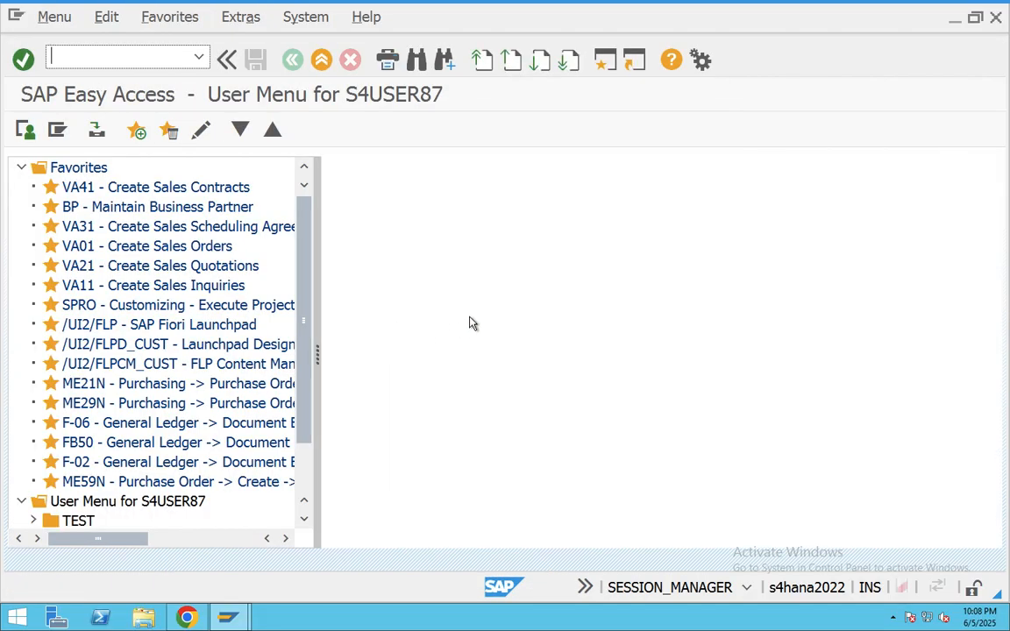
Open transaction SM12 and search for the lock entries of all users in client 400.
{"action": "type", "text": "sm12"}
{"action": "key", "text": "Return"}
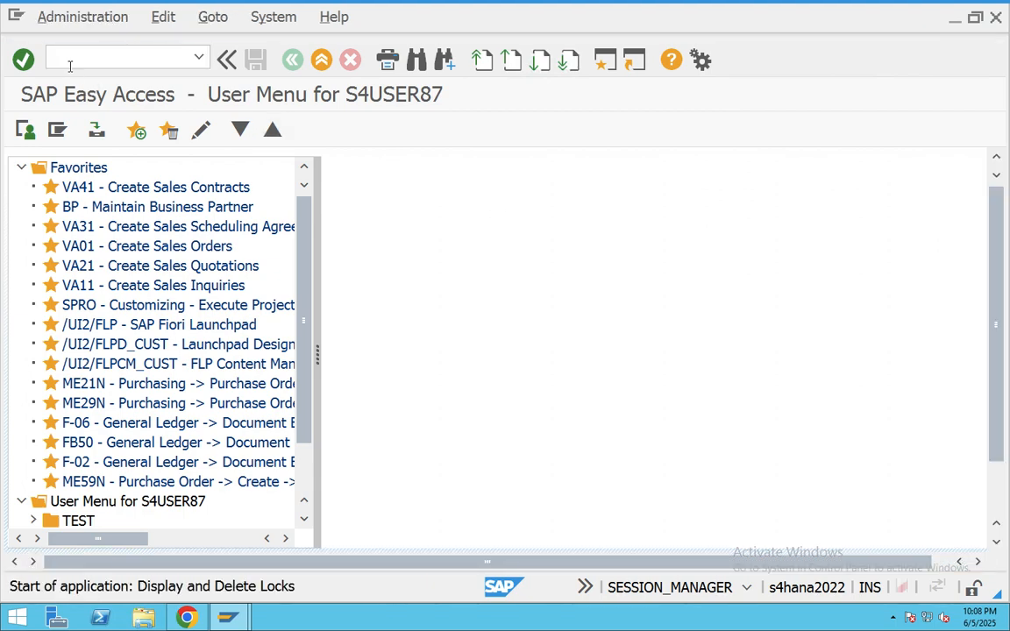
{"action": "left_click_drag", "start_coordinate": [268, 219], "coordinate": [176, 219]}
{"action": "key", "text": "BackSpace"}
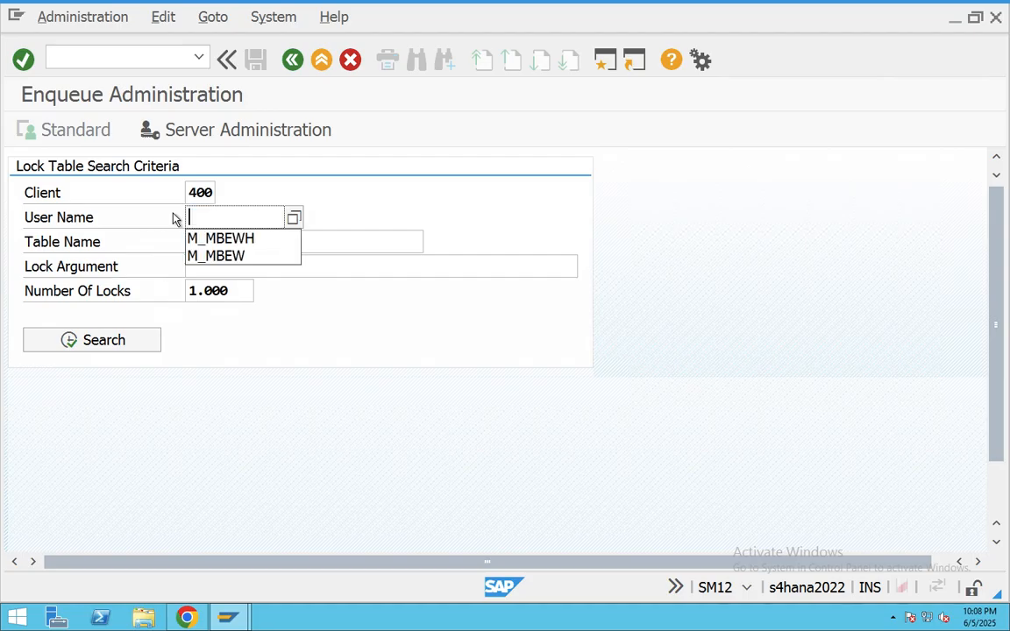
{"action": "left_click", "coordinate": [129, 343]}
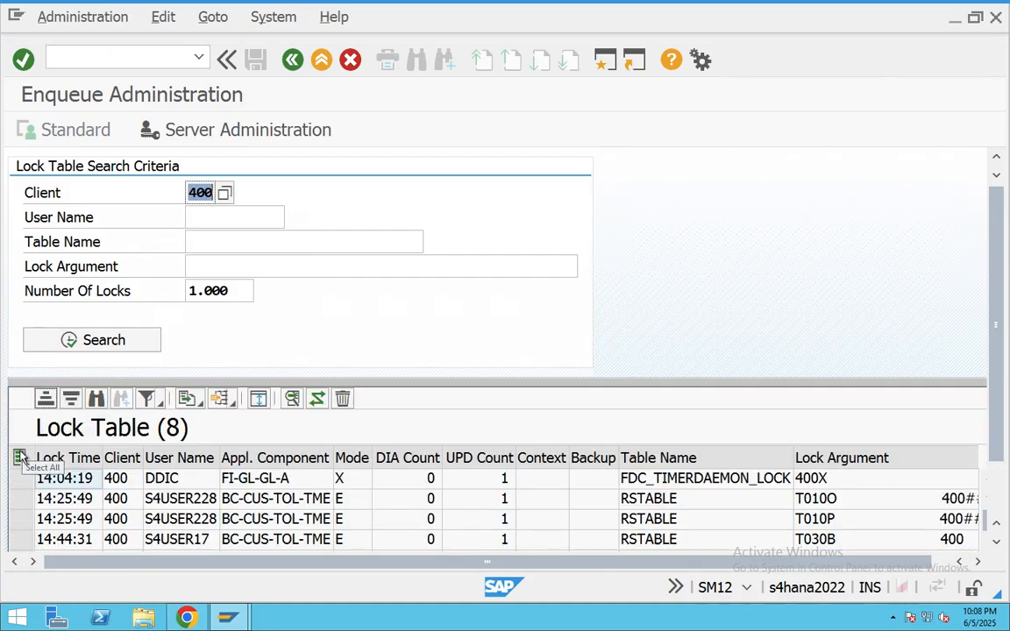
Delete all listed lock entries and return to the Easy Access menu.
{"action": "left_click", "coordinate": [19, 457]}
{"action": "left_click", "coordinate": [343, 399]}
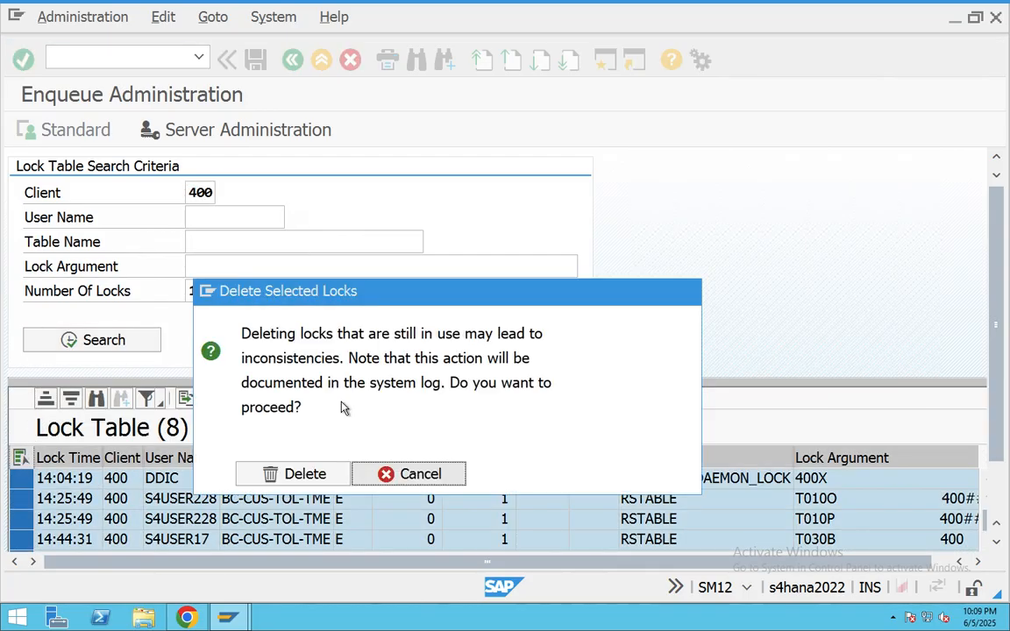
{"action": "left_click", "coordinate": [293, 471]}
{"action": "left_click", "coordinate": [293, 59]}
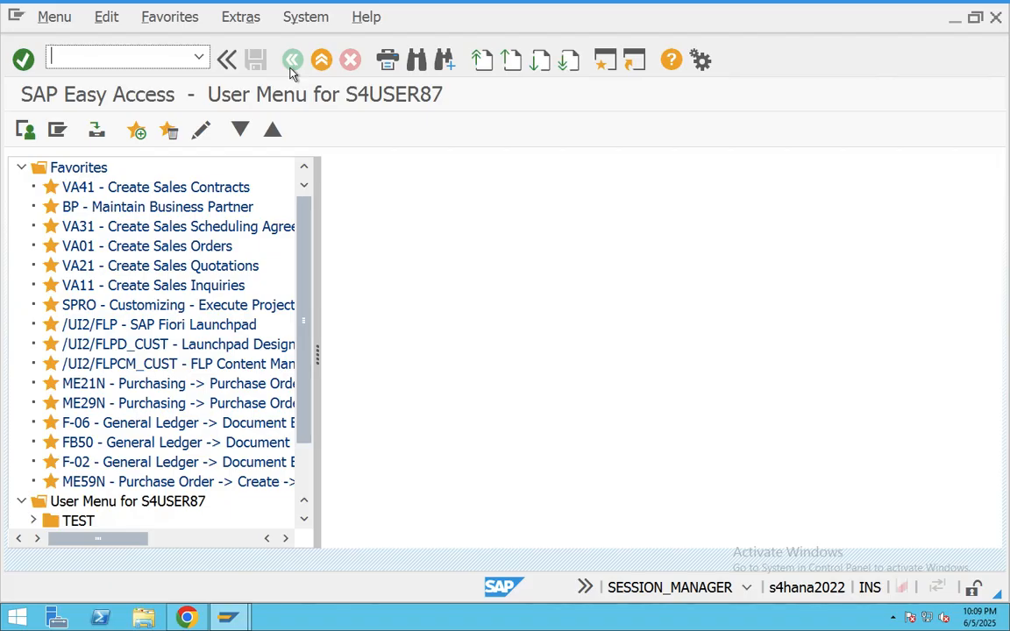
Open transaction OB13 and start a new chart of accounts entry PECO with the description Operating COA.
{"action": "type", "text": "ob13"}
{"action": "key", "text": "Return"}
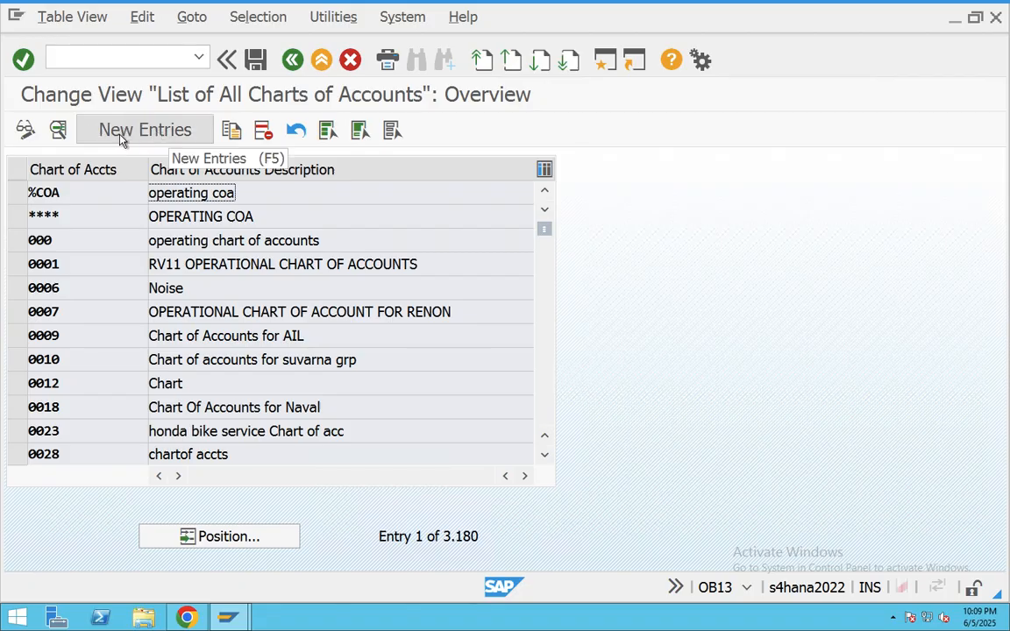
{"action": "left_click", "coordinate": [186, 136]}
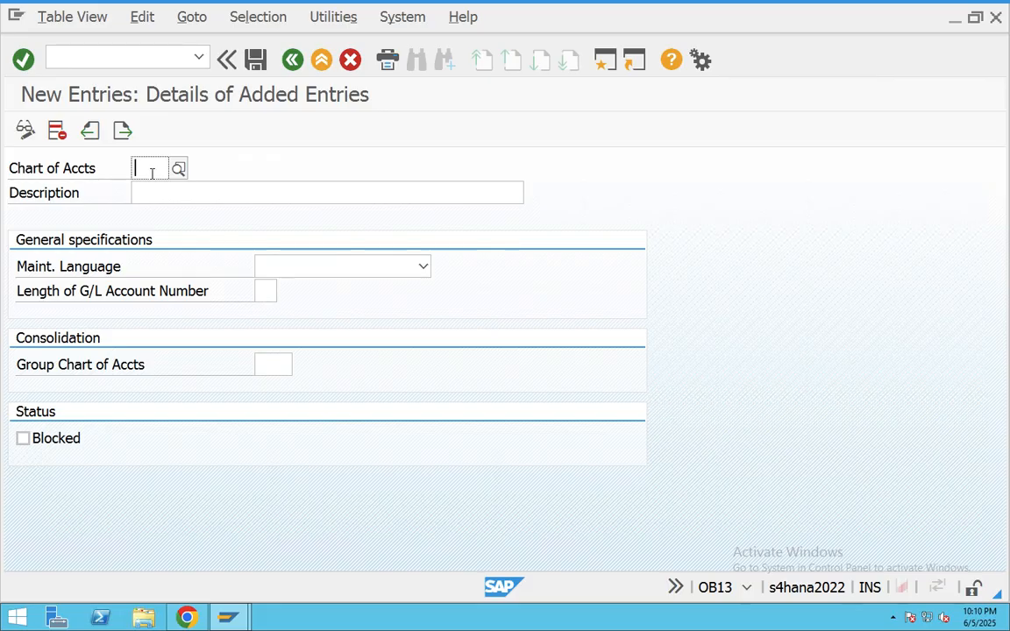
{"action": "type", "text": "PECO"}
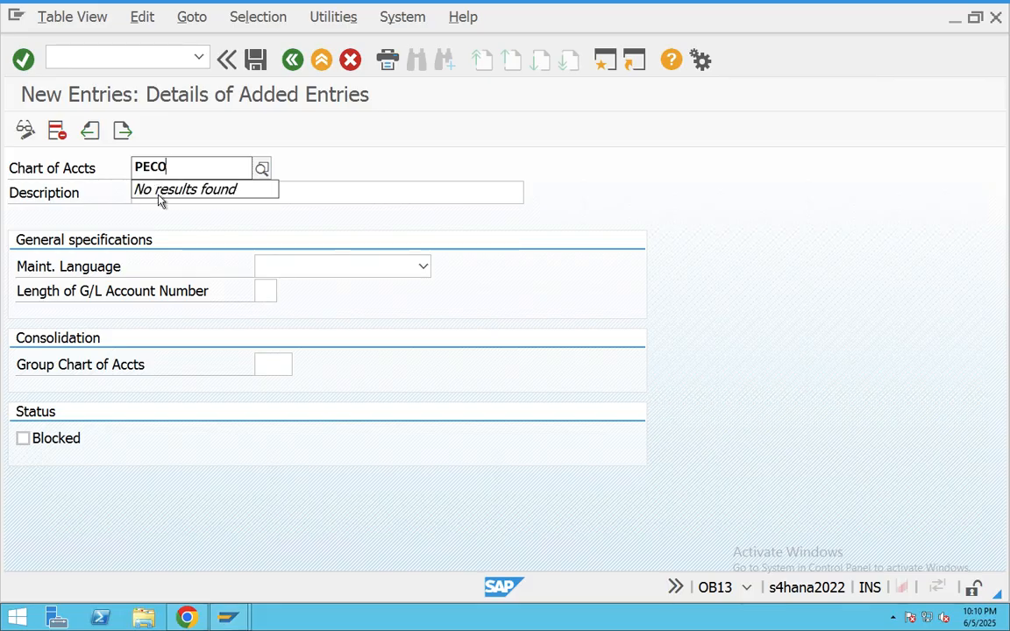
{"action": "left_click", "coordinate": [299, 203]}
{"action": "type", "text": "Ope"}
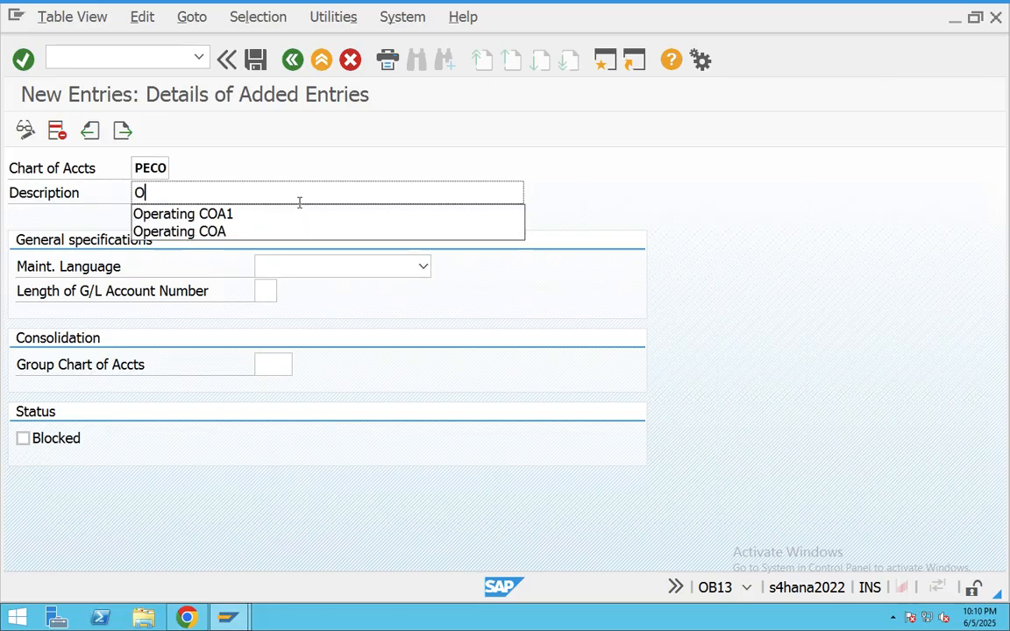
{"action": "left_click", "coordinate": [235, 219]}
{"action": "key", "text": "BackSpace"}
{"action": "left_click", "coordinate": [298, 155]}
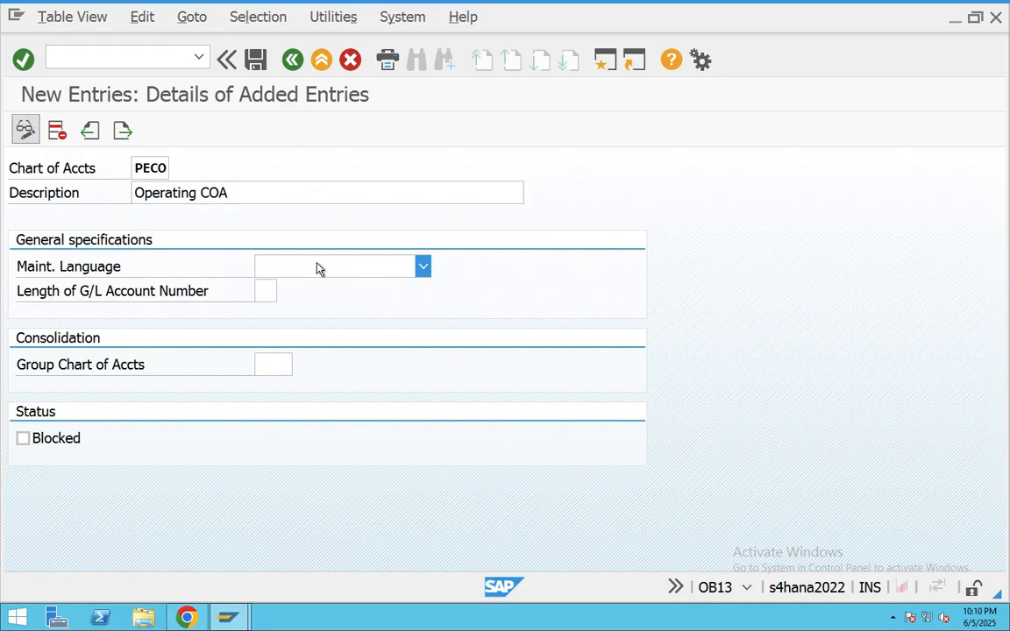
Set the maintenance language of chart of accounts PECO to EN English.
{"action": "left_click", "coordinate": [318, 268]}
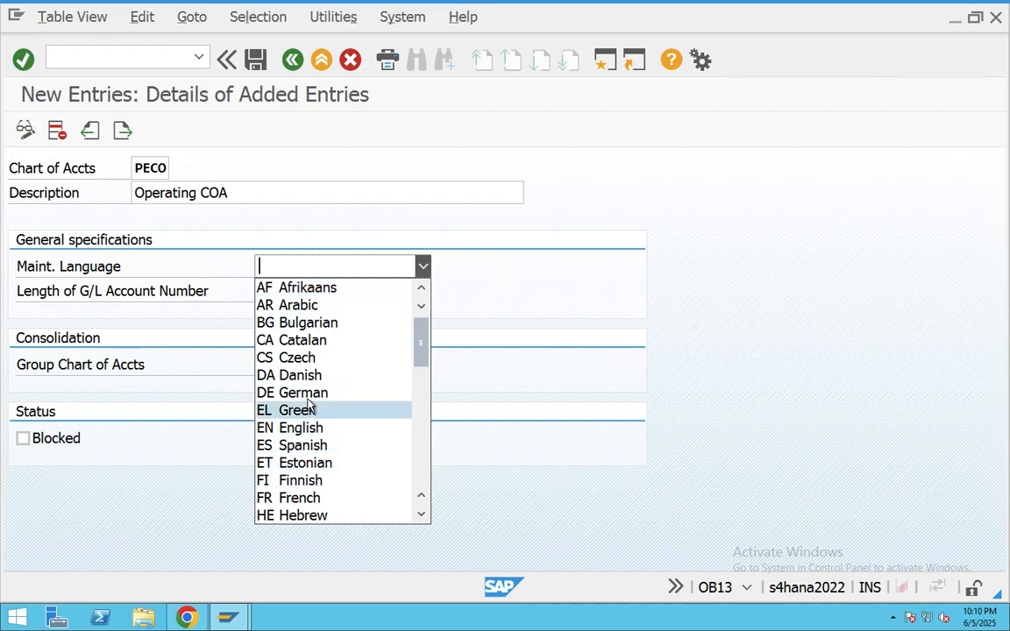
{"action": "left_click", "coordinate": [300, 428]}
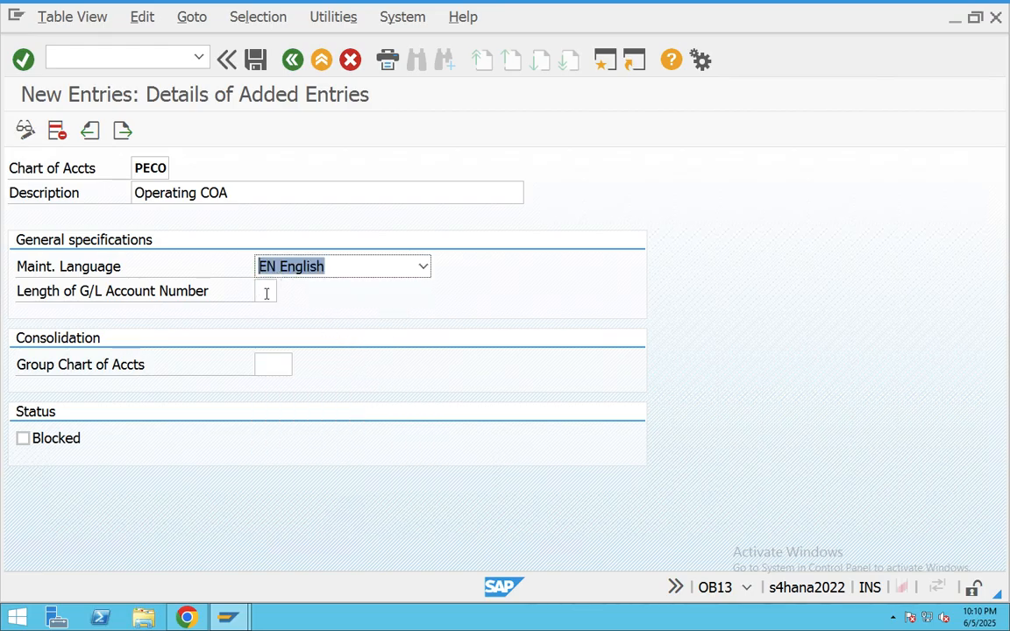
{"action": "left_click", "coordinate": [264, 291]}
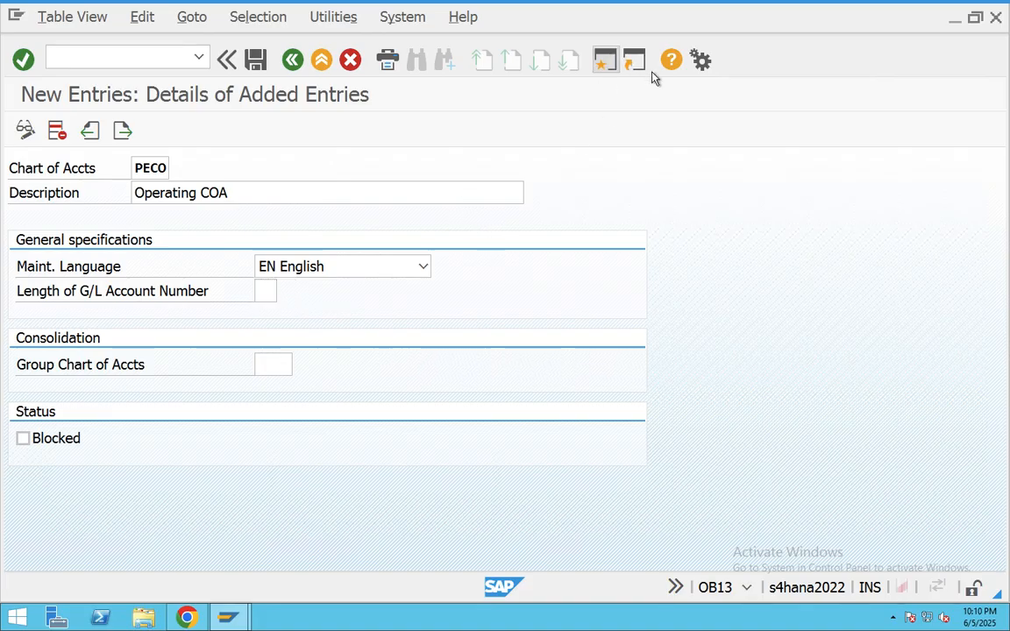
In a new session, open transaction FS00 and examine the account number length under Administration cost, returning to the new entry.
{"action": "type", "text": "fs00"}
{"action": "key", "text": "Return"}
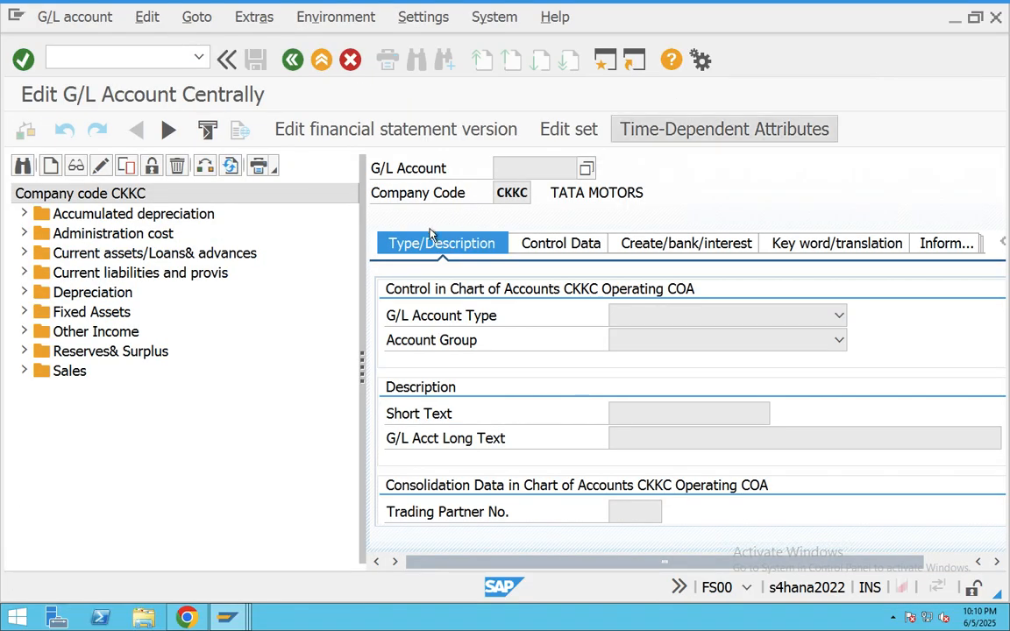
{"action": "left_click", "coordinate": [24, 233]}
{"action": "left_click", "coordinate": [104, 253]}
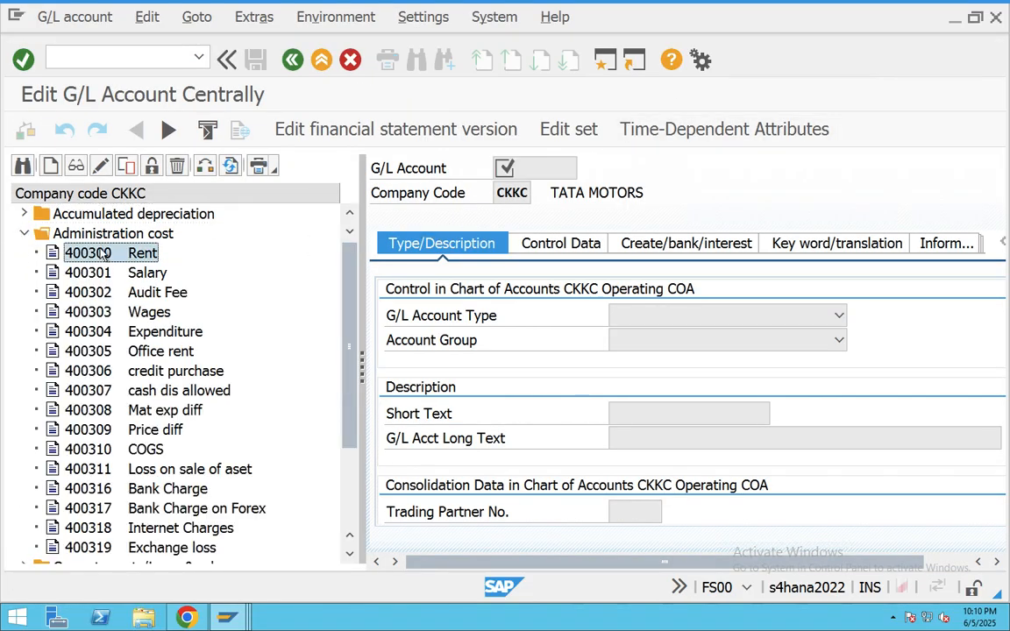
{"action": "key", "text": "Down"}
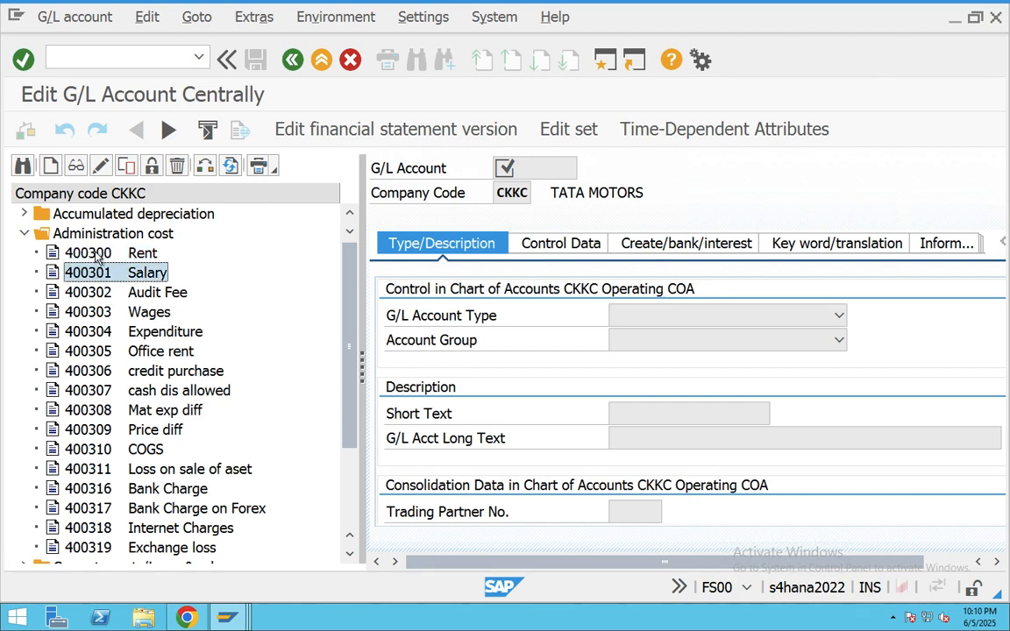
{"action": "left_click", "coordinate": [226, 618]}
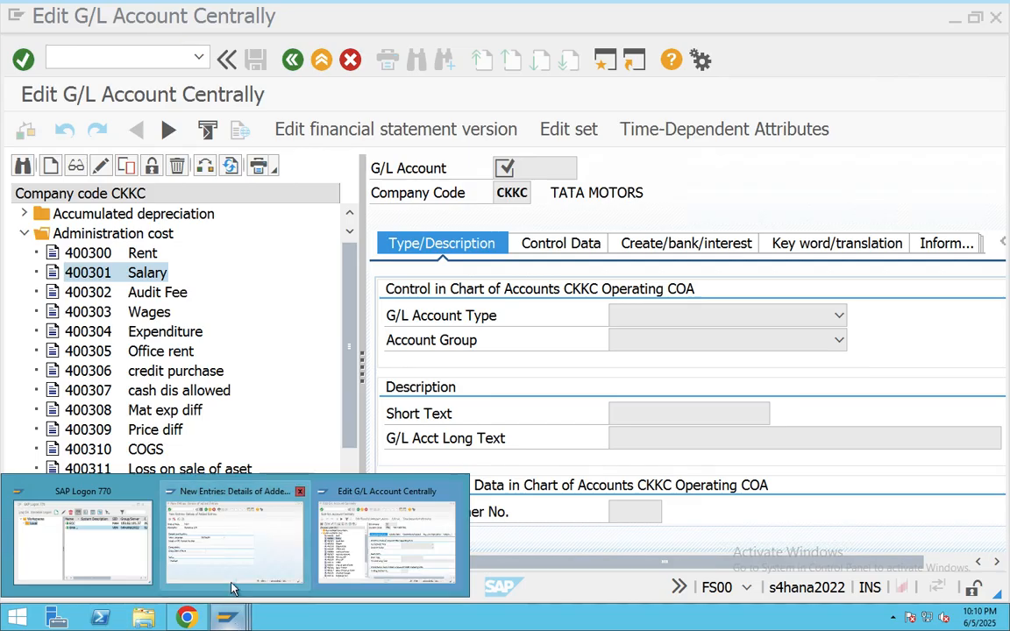
{"action": "left_click", "coordinate": [233, 585]}
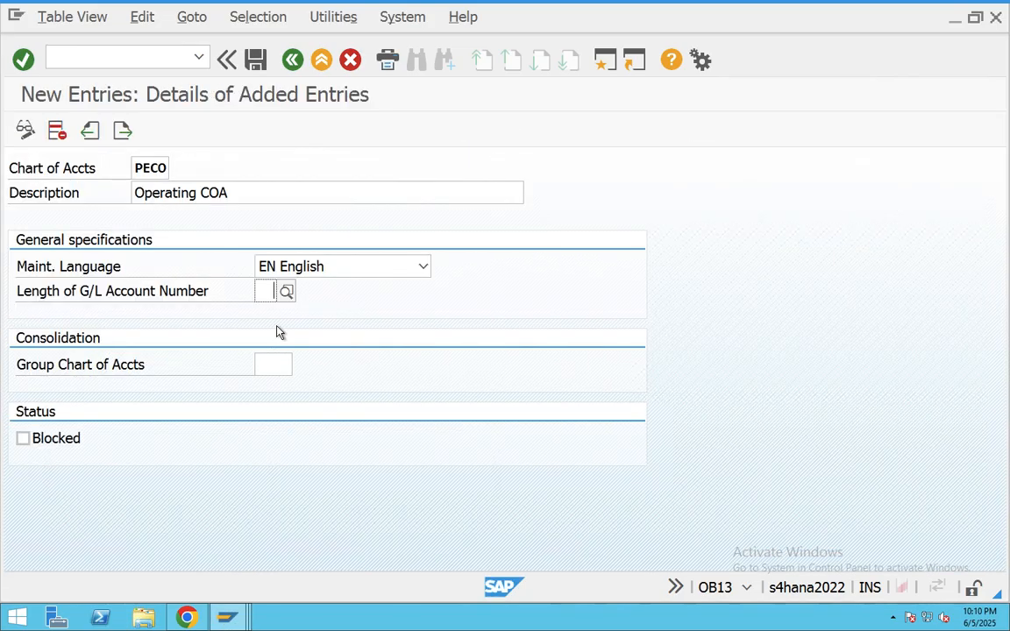
Set the G/L account number length to 6, leaving the group chart of accounts empty and Blocked unticked.
{"action": "type", "text": "6"}
{"action": "double_click", "coordinate": [270, 291]}
{"action": "left_click", "coordinate": [279, 363]}
{"action": "left_click", "coordinate": [23, 446]}
{"action": "left_click", "coordinate": [21, 444]}
{"action": "left_click", "coordinate": [21, 444]}
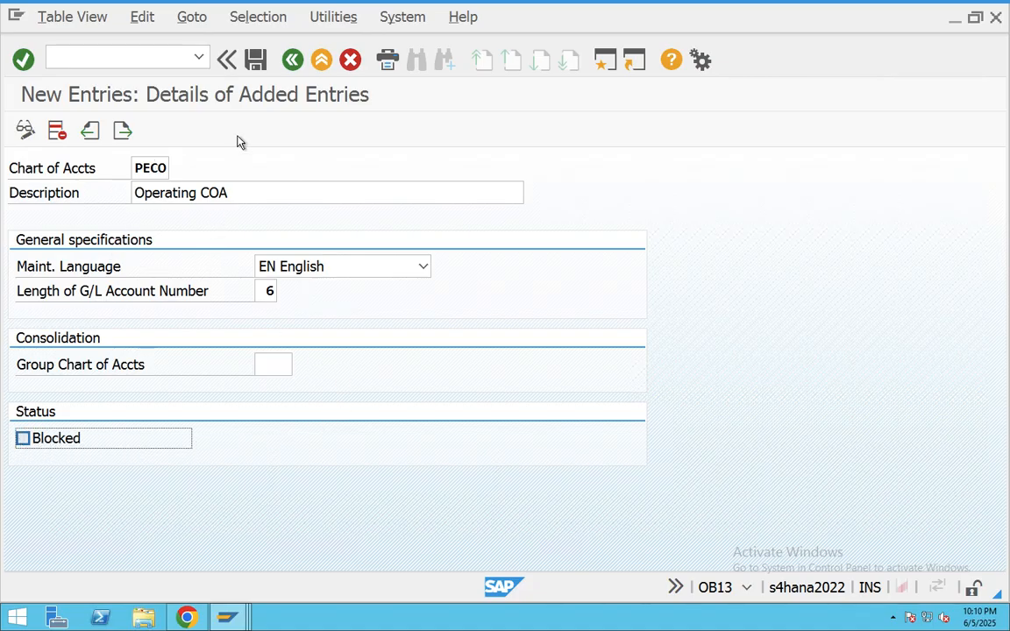
Save chart of accounts PECO to a new customizing request described as GL Configurations_FI.
{"action": "left_click", "coordinate": [255, 59]}
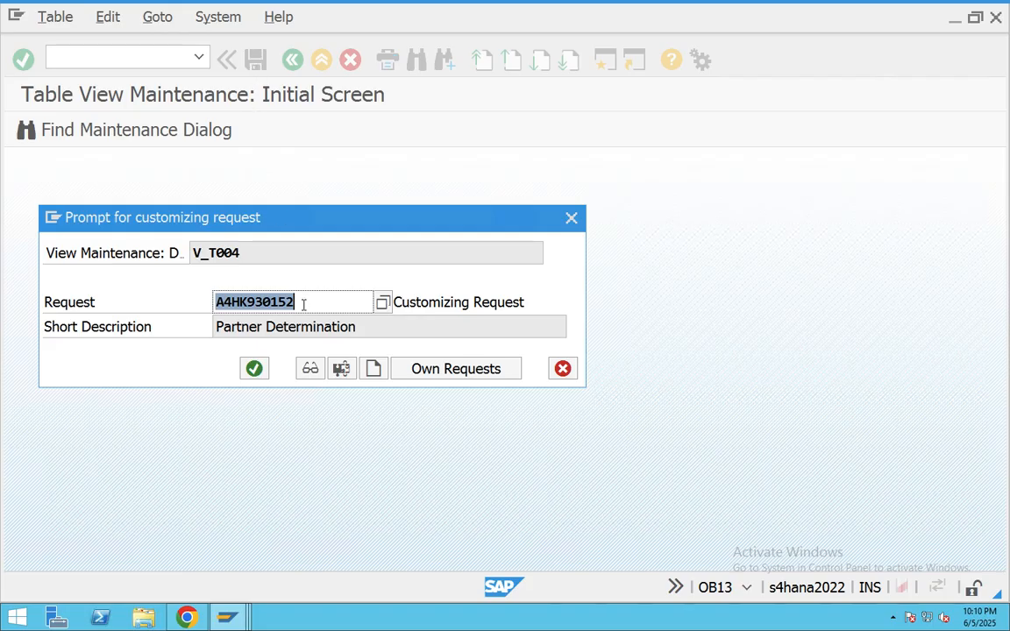
{"action": "left_click", "coordinate": [374, 368]}
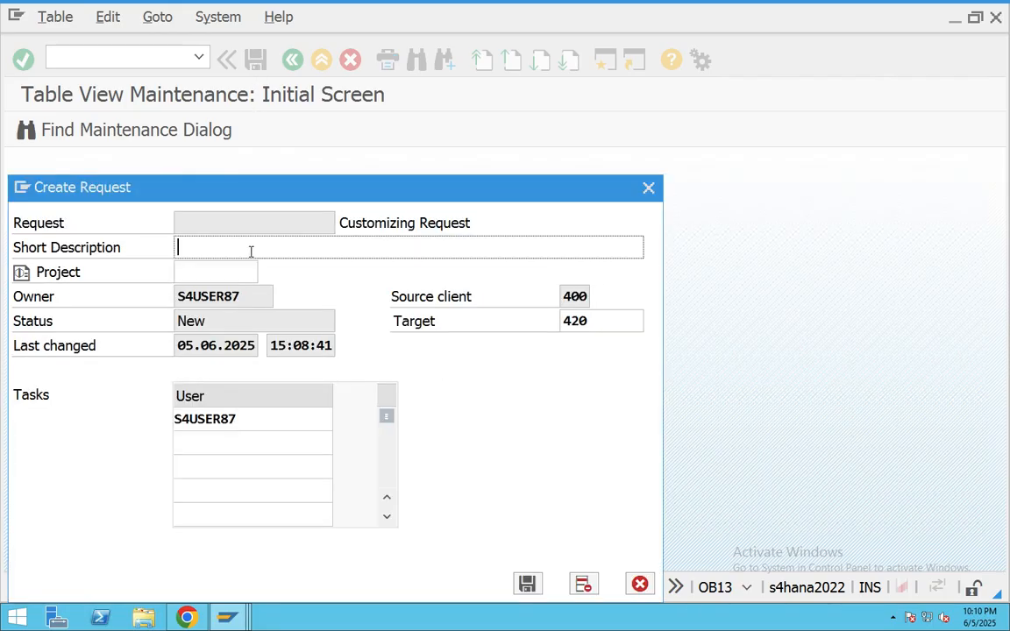
{"action": "type", "text": "GL Configurations_FI"}
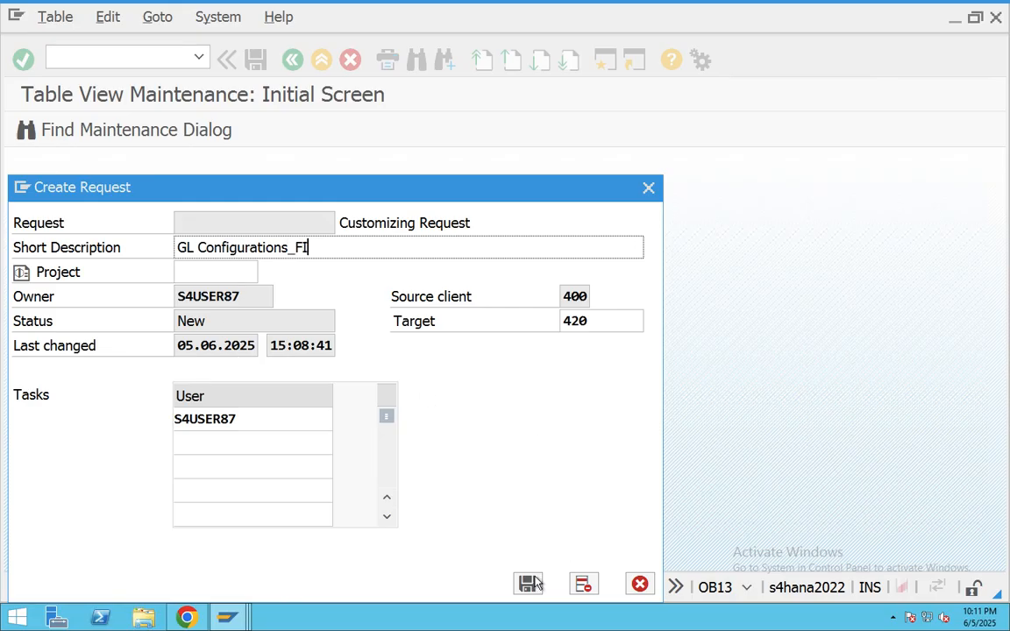
{"action": "left_click", "coordinate": [531, 583]}
{"action": "left_click", "coordinate": [255, 366]}
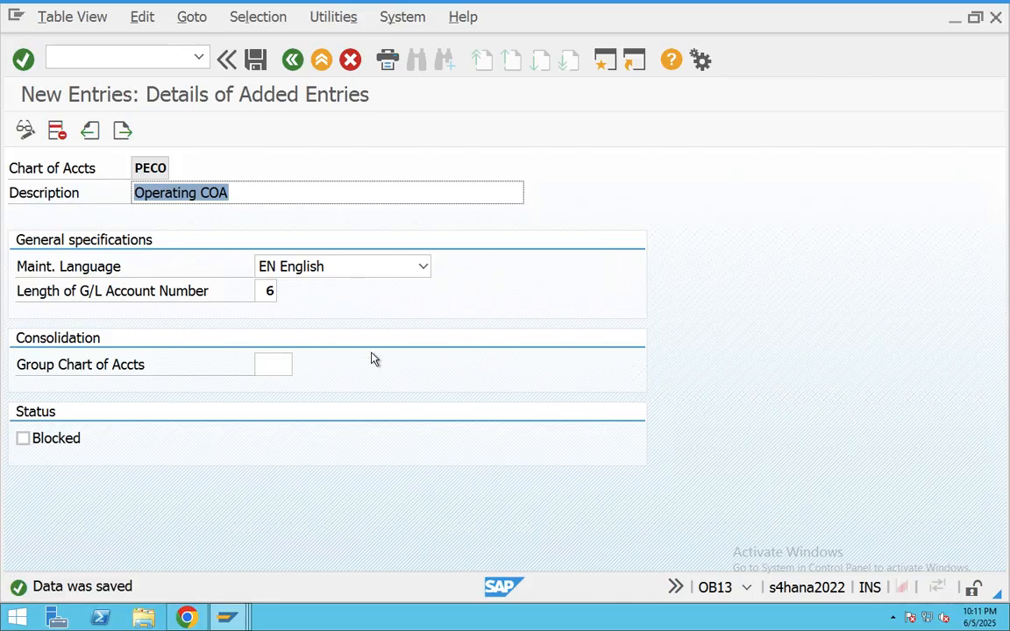
Return to the list and start a new entry for chart of accounts PEC1 described as Country Specific COA.
{"action": "left_click", "coordinate": [292, 59]}
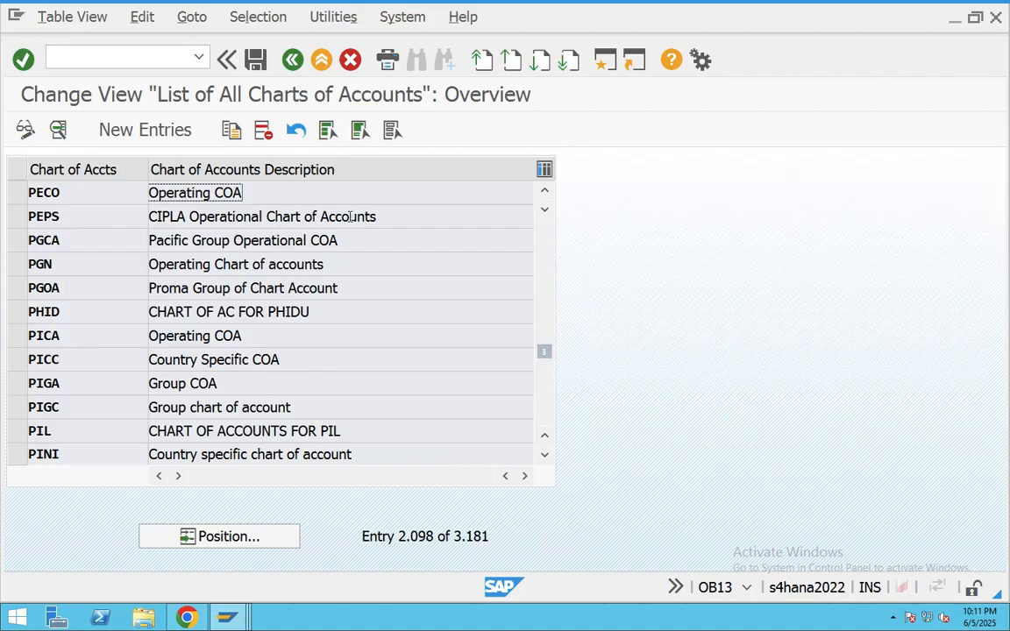
{"action": "left_click", "coordinate": [150, 132]}
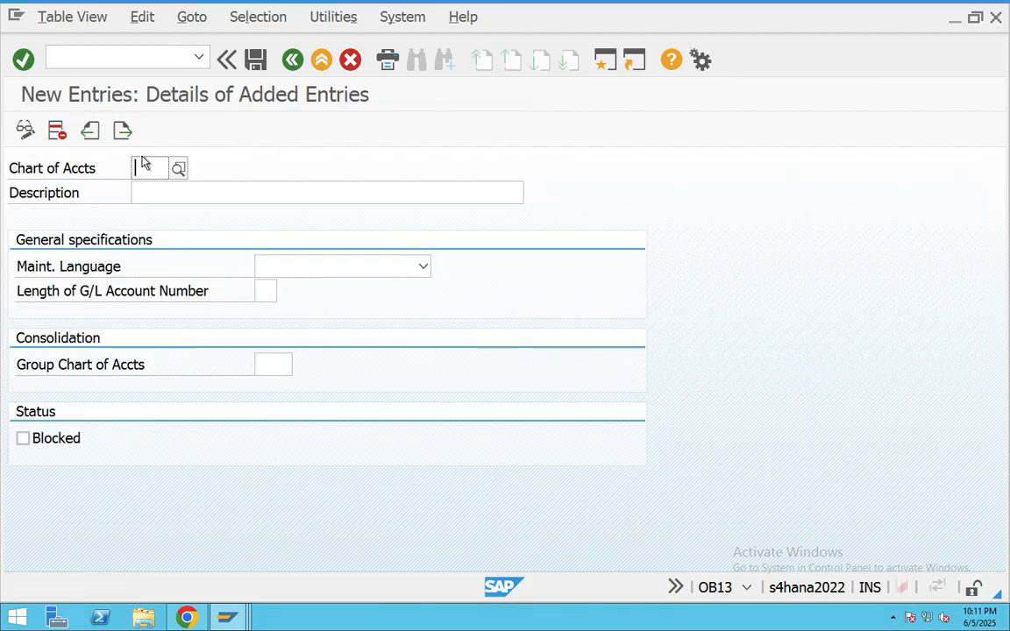
{"action": "type", "text": "PEC1"}
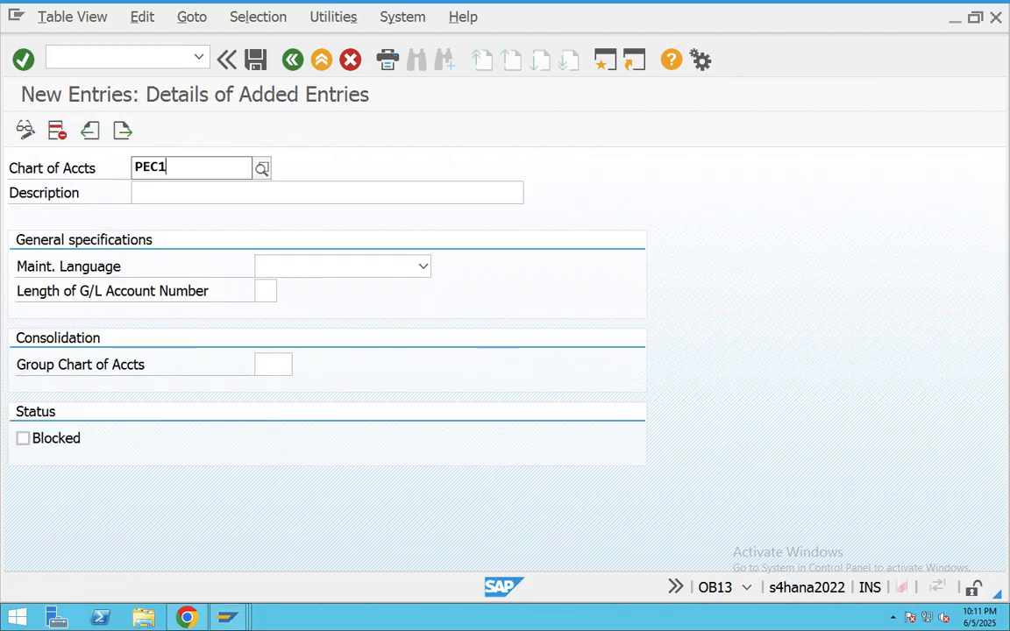
{"action": "left_click", "coordinate": [323, 196]}
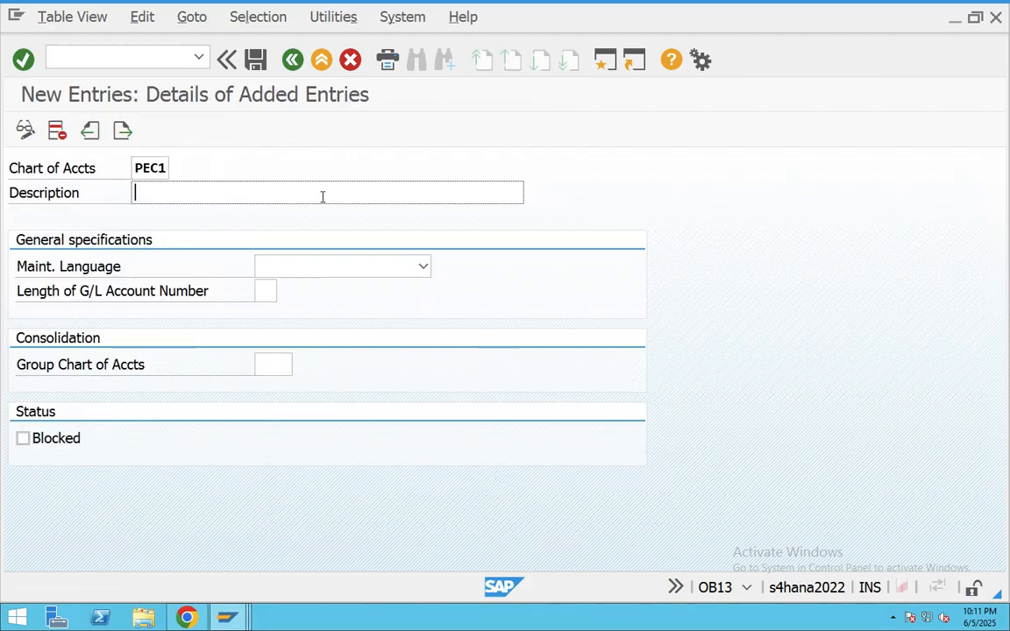
{"action": "type", "text": "Count"}
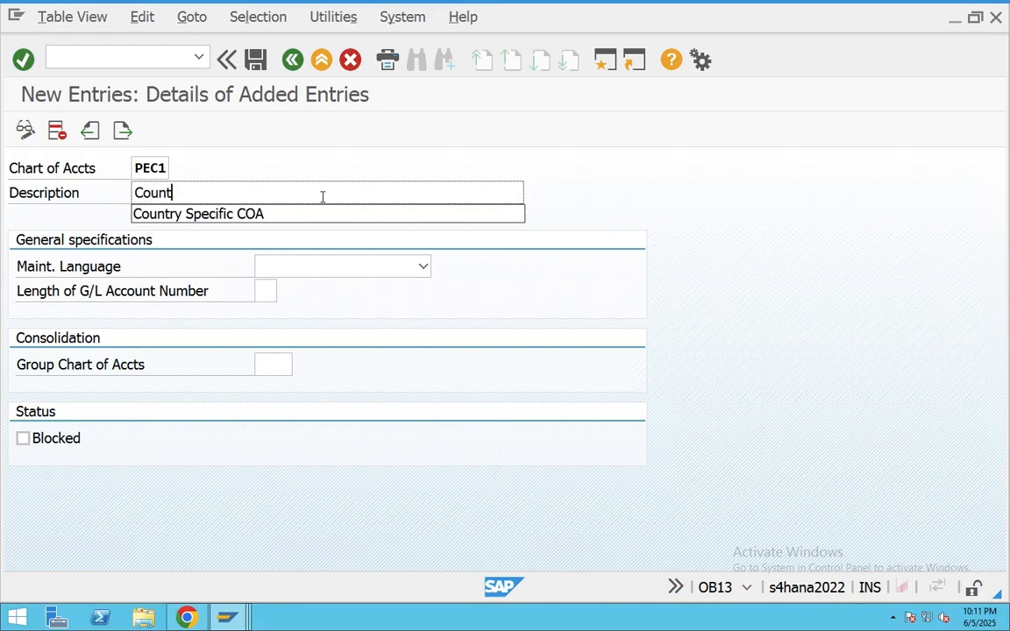
{"action": "left_click", "coordinate": [286, 216]}
{"action": "left_click_drag", "start_coordinate": [307, 190], "coordinate": [117, 180]}
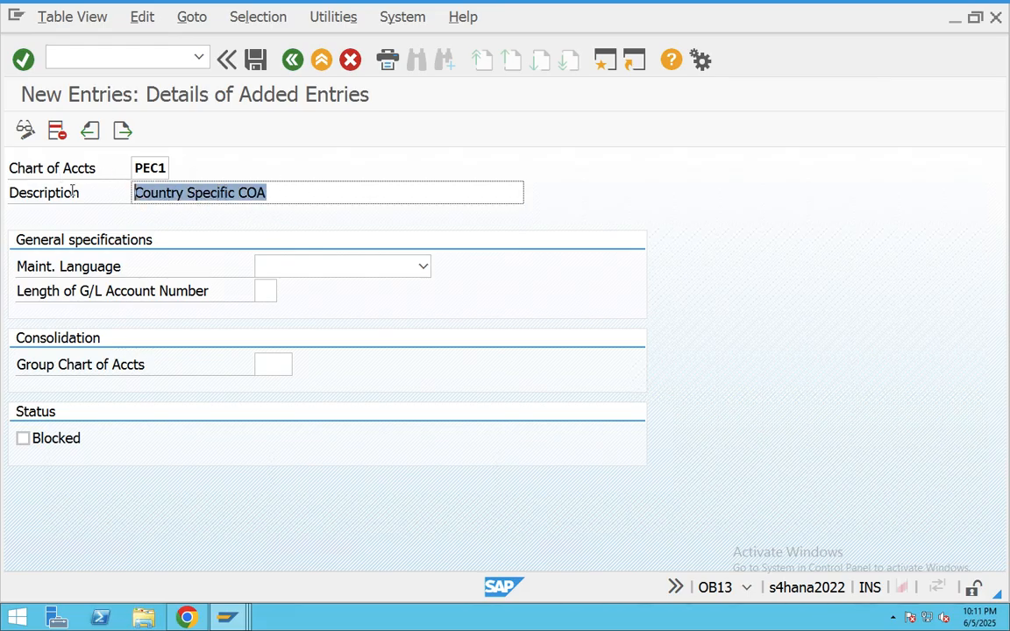
Set PEC1's maintenance language to EN English and G/L account number length to 6, and save the entry.
{"action": "left_click", "coordinate": [355, 270]}
{"action": "left_click", "coordinate": [303, 428]}
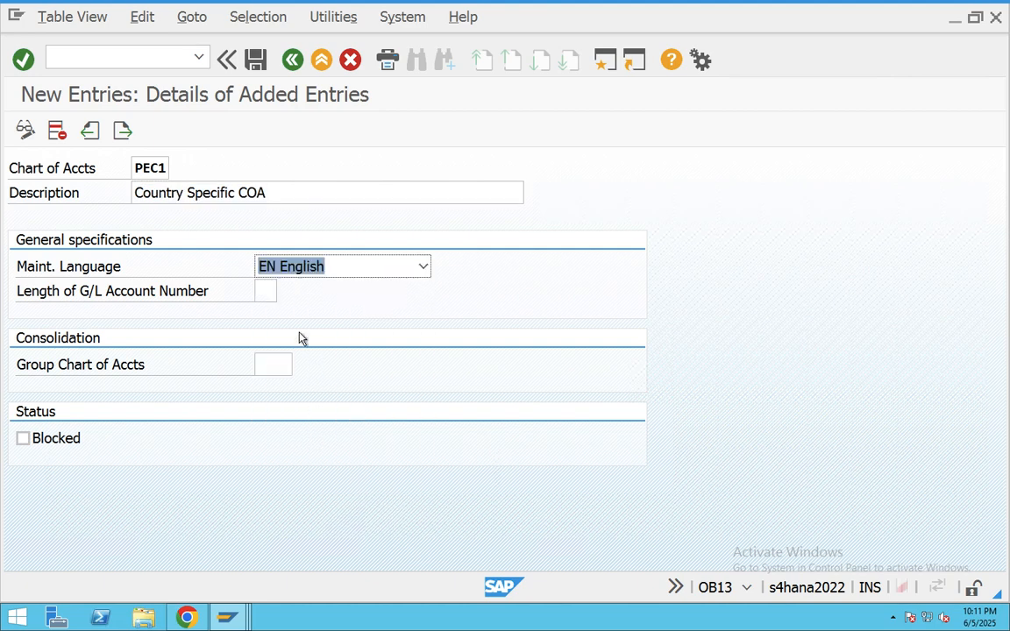
{"action": "left_click", "coordinate": [263, 290]}
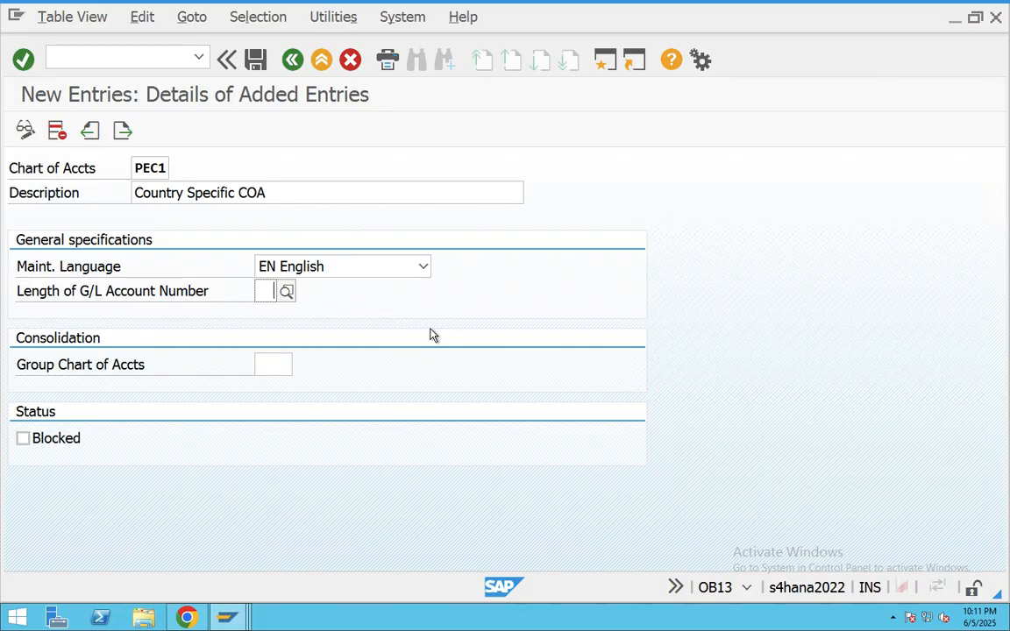
{"action": "type", "text": "6"}
{"action": "left_click", "coordinate": [255, 61]}
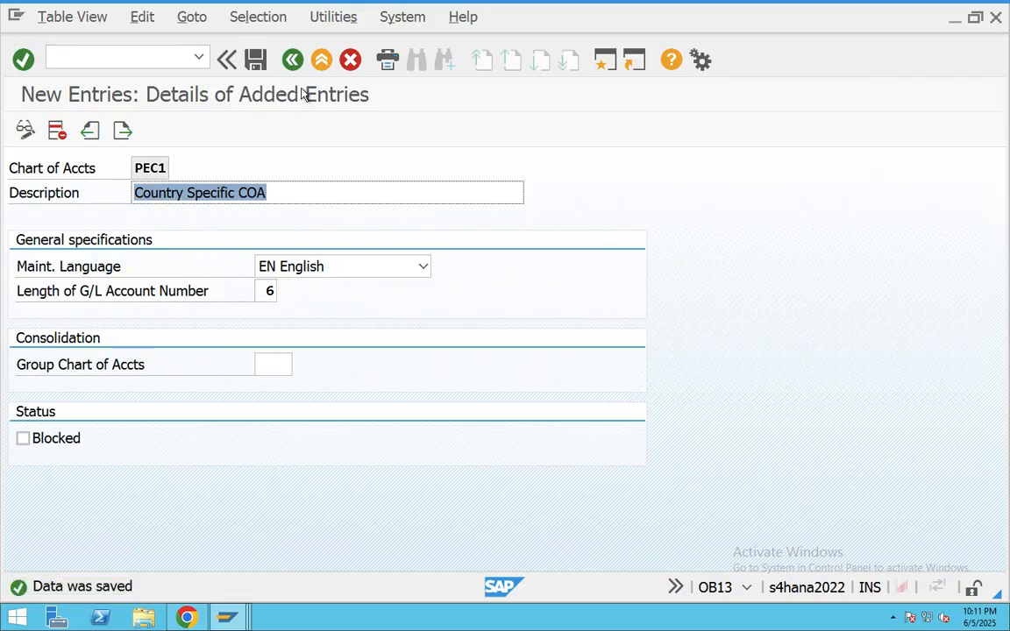
{"action": "left_click", "coordinate": [293, 59]}
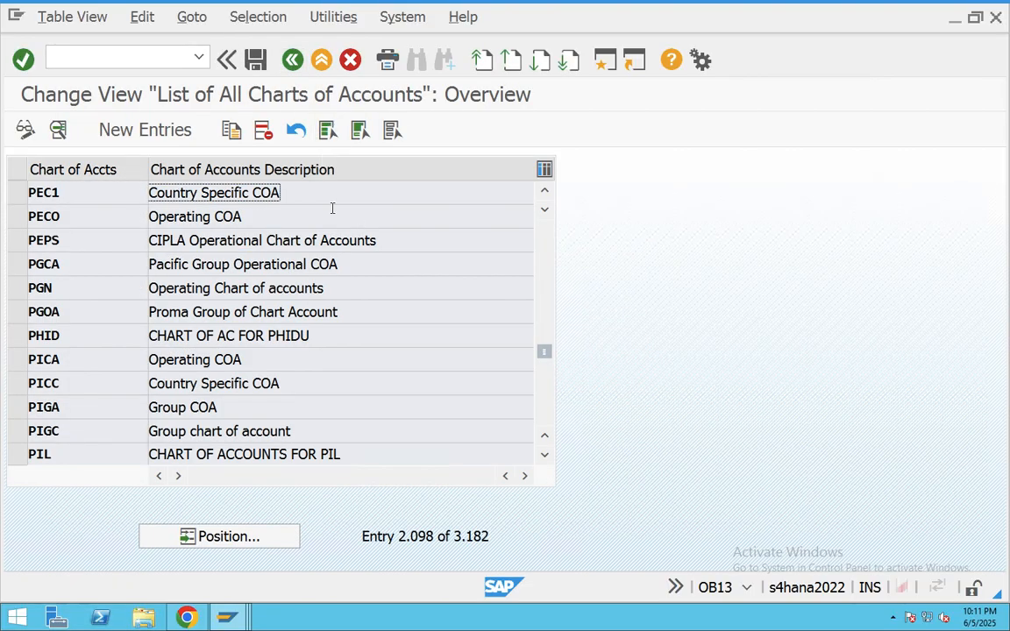
Start a new entry for chart of accounts PEC2 described as Group Chart of accounts.
{"action": "left_click", "coordinate": [151, 133]}
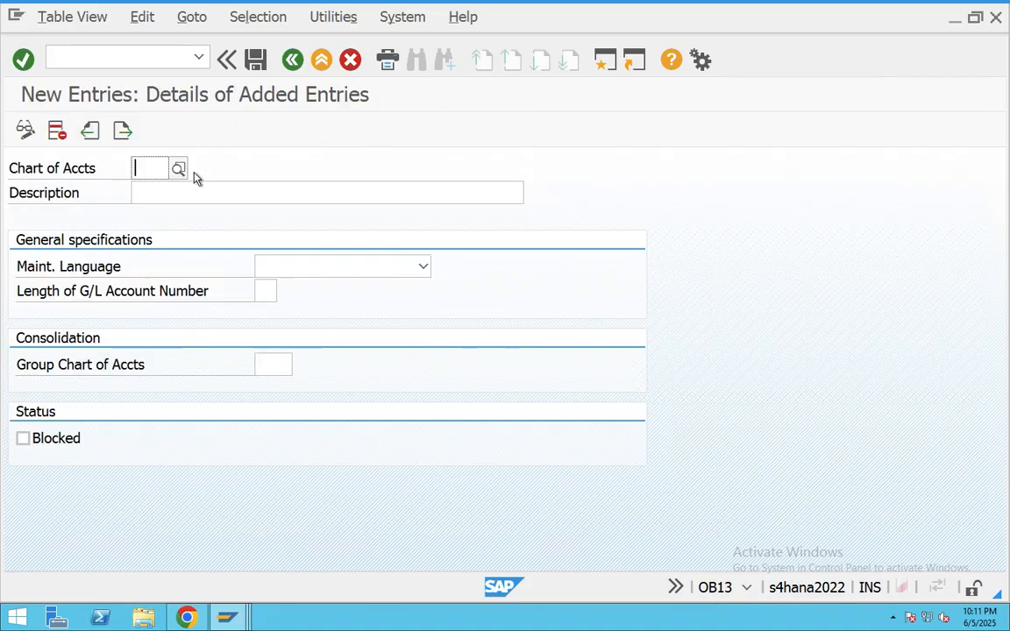
{"action": "left_click", "coordinate": [175, 181]}
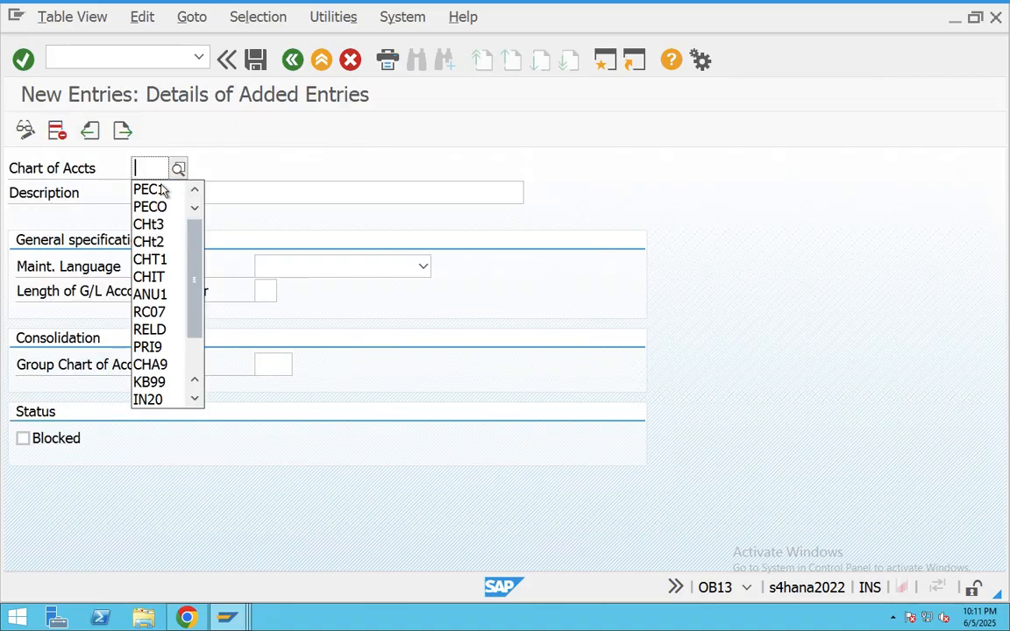
{"action": "left_click", "coordinate": [162, 188]}
{"action": "key", "text": "BackSpace"}
{"action": "type", "text": "2"}
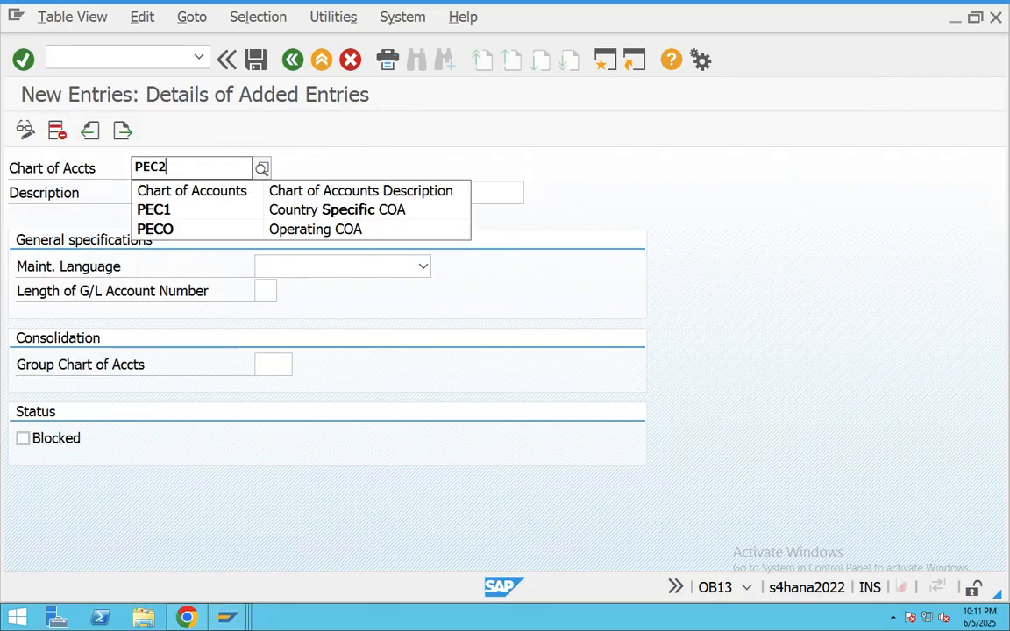
{"action": "left_click", "coordinate": [272, 190]}
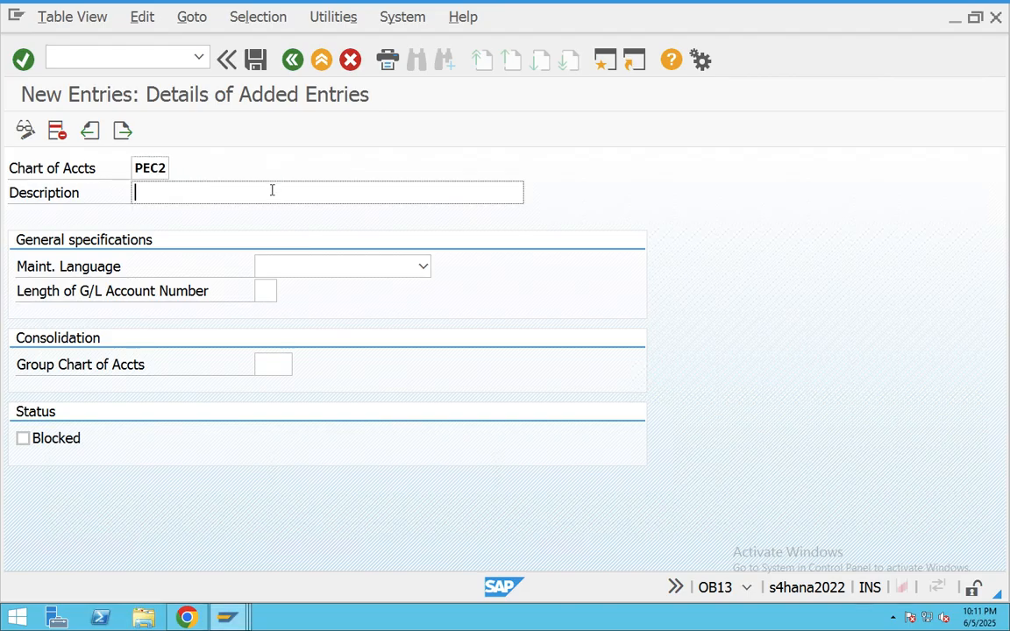
{"action": "type", "text": "Grou"}
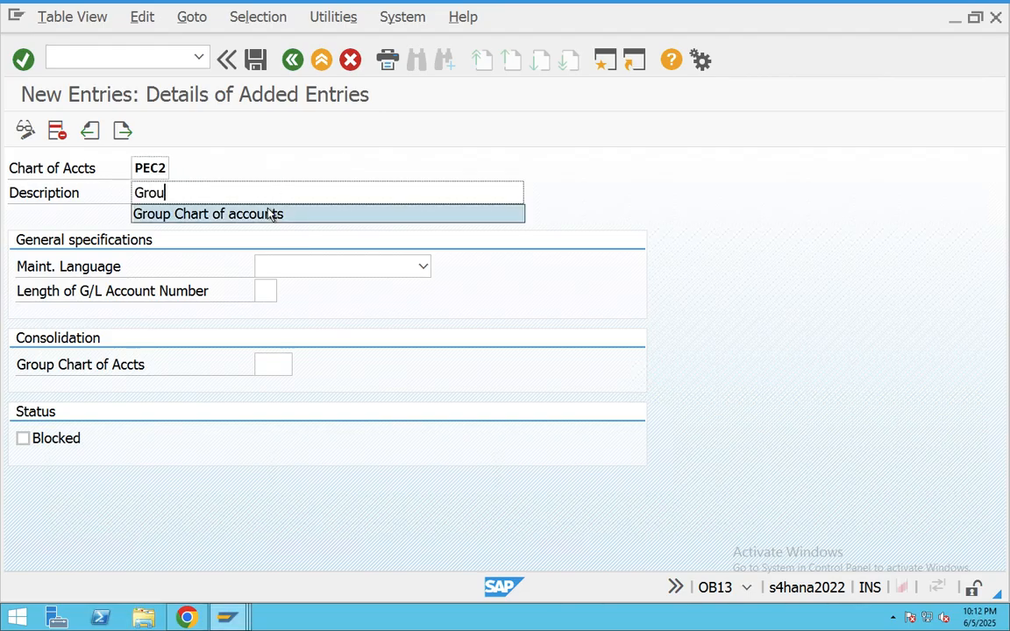
{"action": "left_click", "coordinate": [273, 213]}
Set PEC2's maintenance language to EN English and G/L account number length to 6, and save the entry.
{"action": "left_click", "coordinate": [327, 268]}
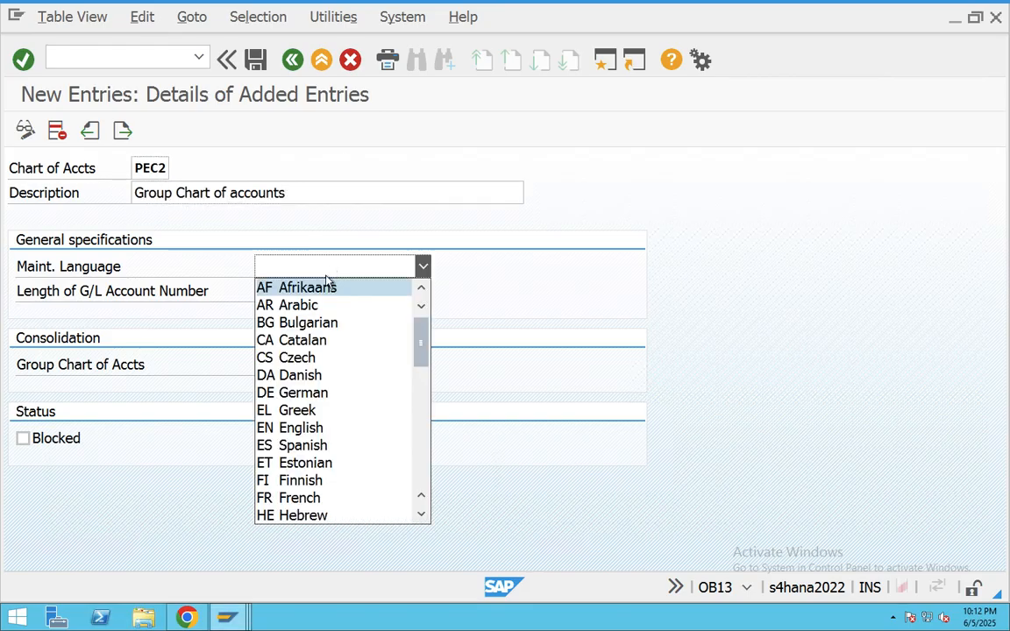
{"action": "left_click", "coordinate": [290, 426]}
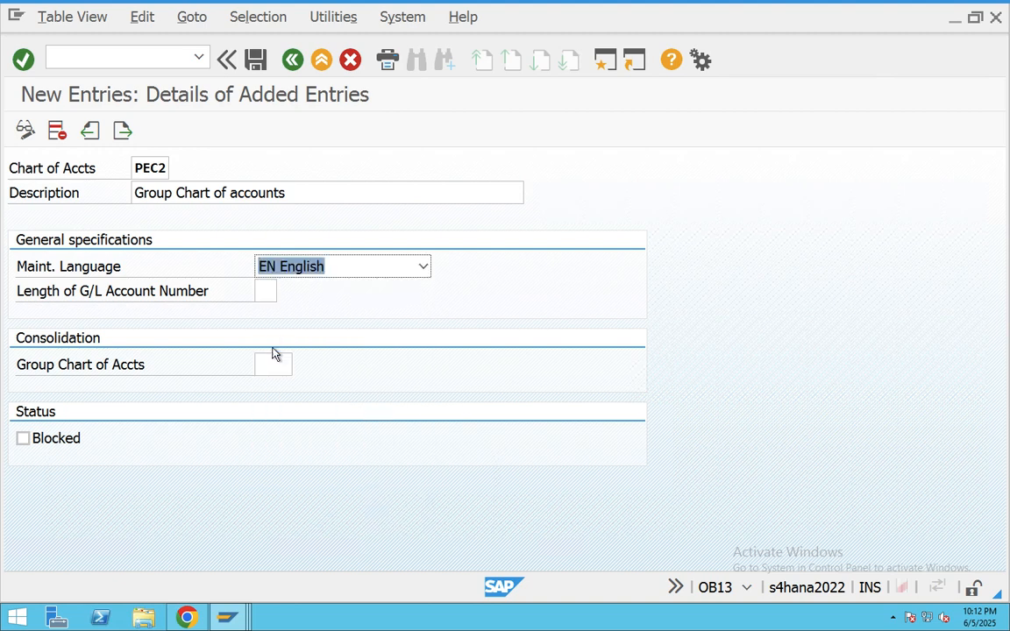
{"action": "left_click", "coordinate": [264, 289]}
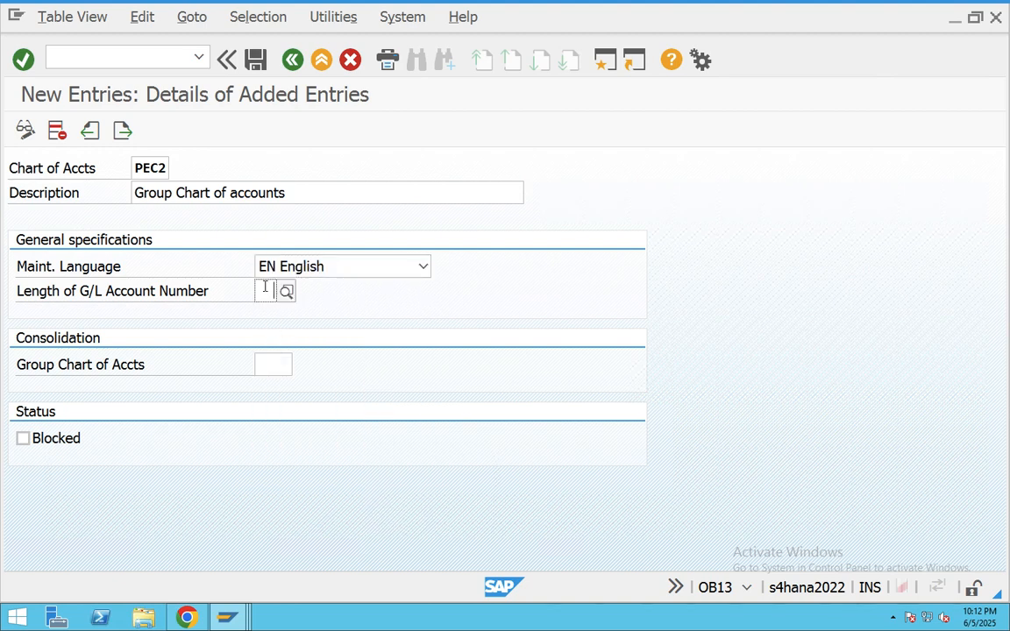
{"action": "type", "text": "7"}
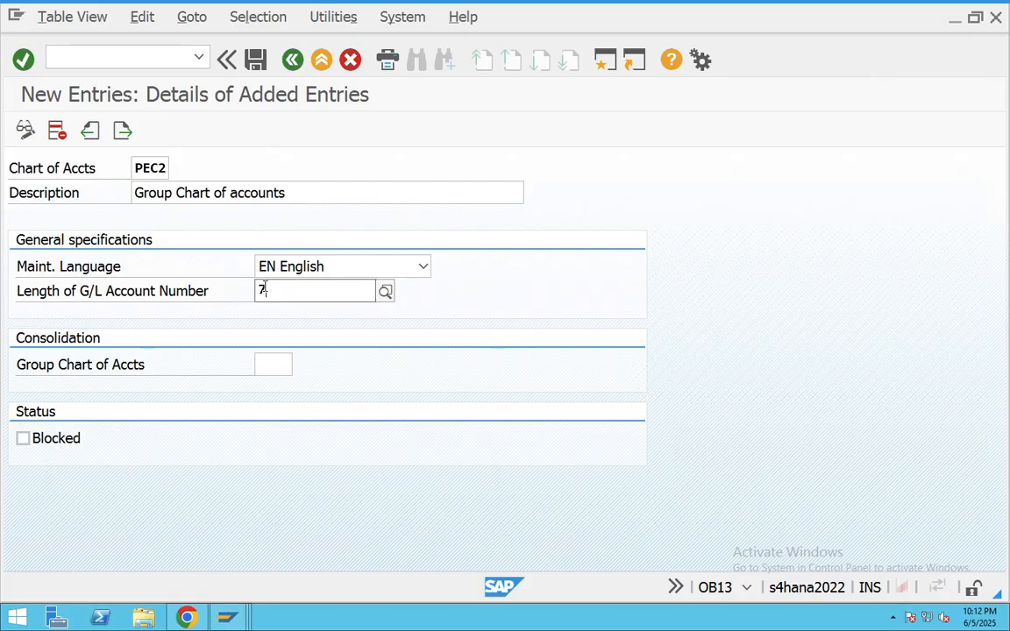
{"action": "key", "text": "BackSpace"}
{"action": "type", "text": "6"}
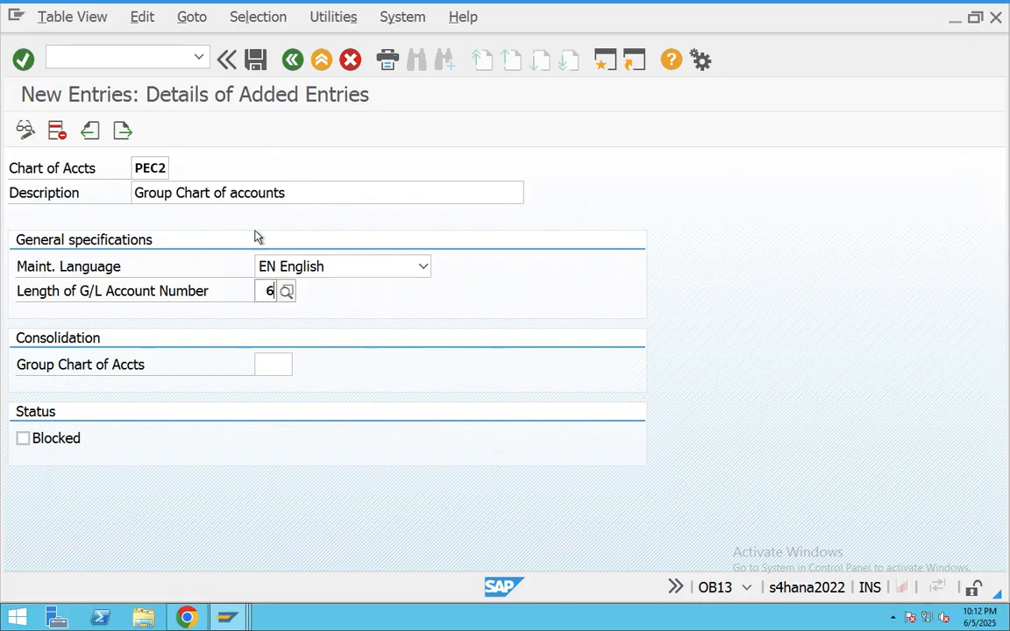
{"action": "left_click", "coordinate": [256, 61]}
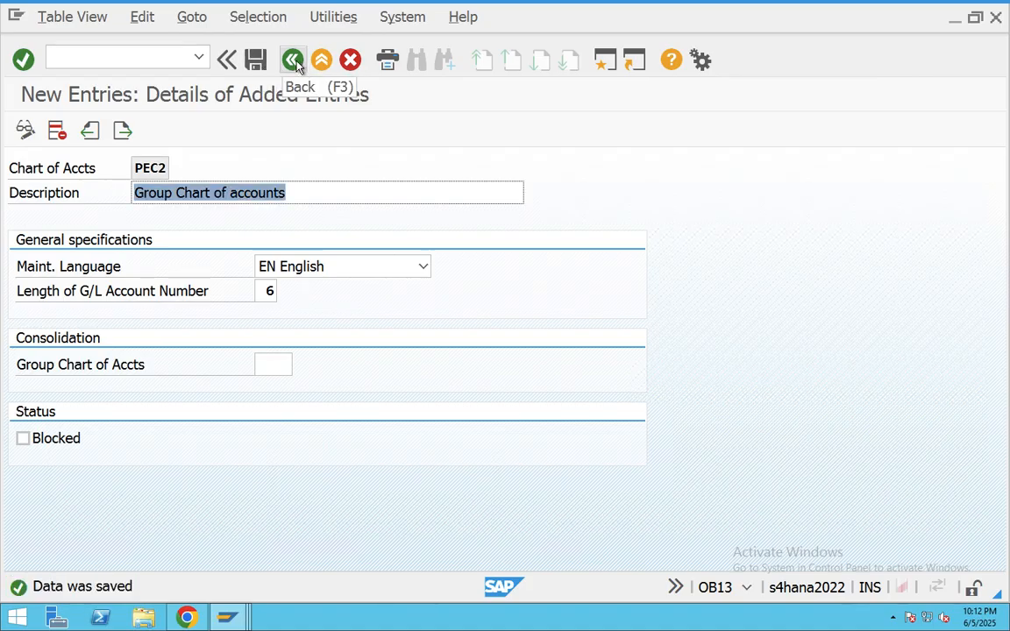
{"action": "left_click", "coordinate": [292, 60]}
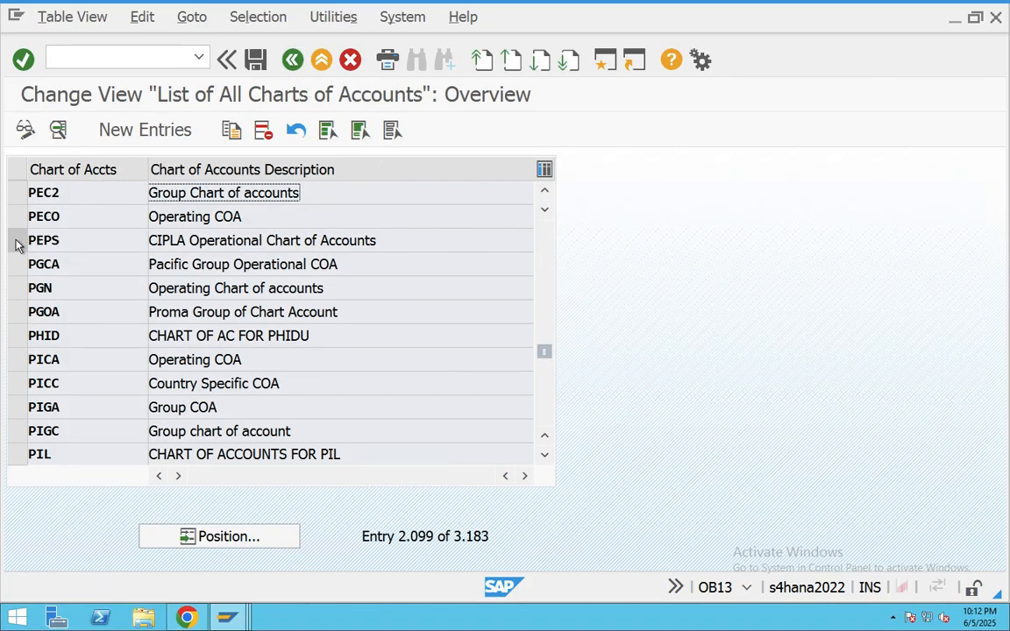
Try PEC2 as the group chart of accounts of operating chart PECO, clearing the field before returning to the list.
{"action": "double_click", "coordinate": [252, 219]}
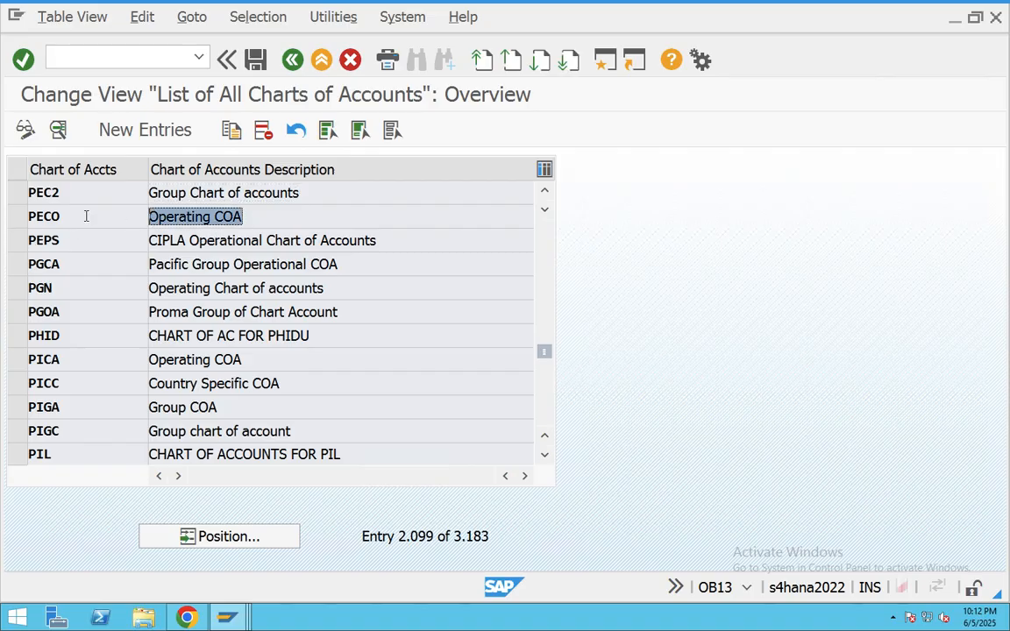
{"action": "left_click", "coordinate": [292, 363]}
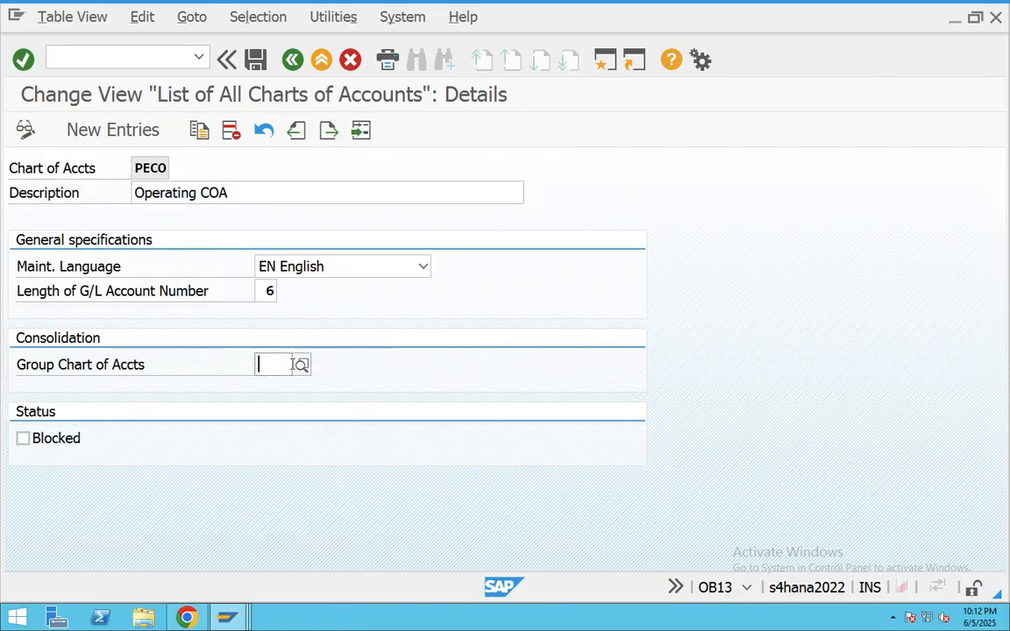
{"action": "type", "text": "pec"}
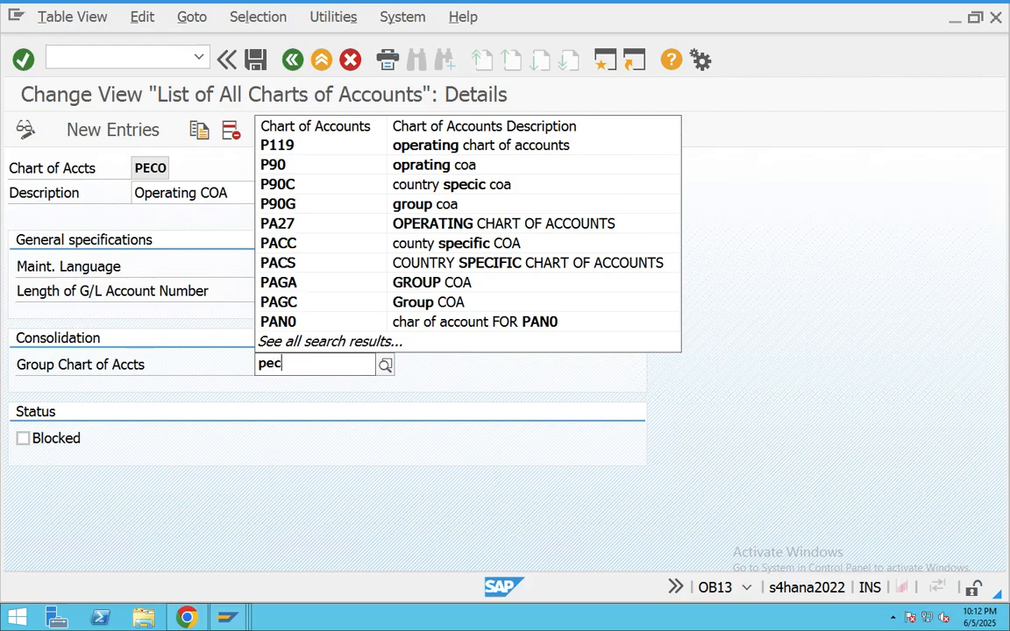
{"action": "type", "text": "2"}
{"action": "left_click", "coordinate": [279, 405]}
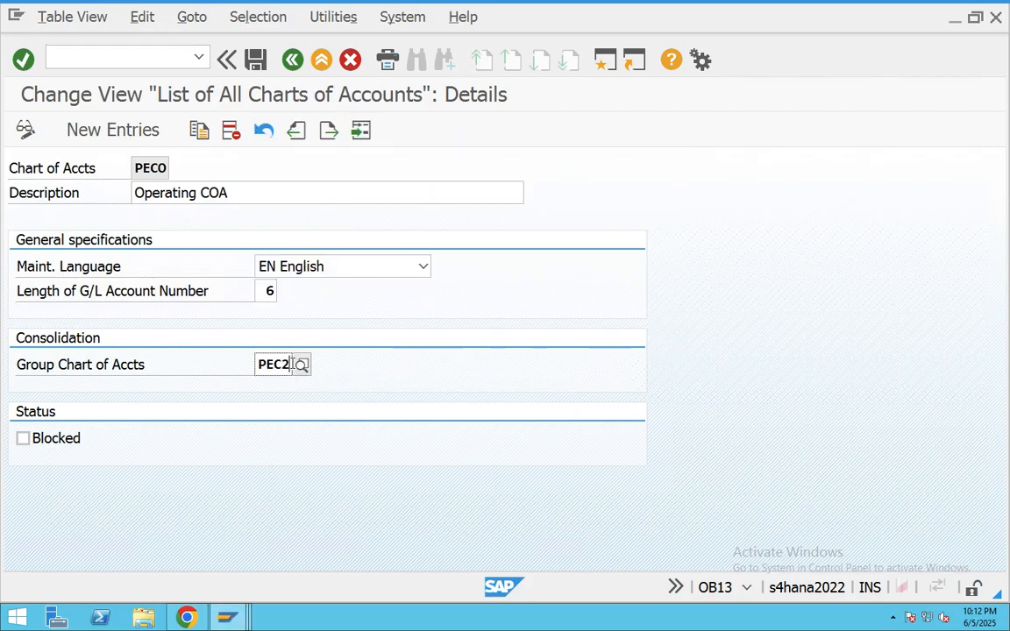
{"action": "left_click_drag", "start_coordinate": [291, 364], "coordinate": [216, 371]}
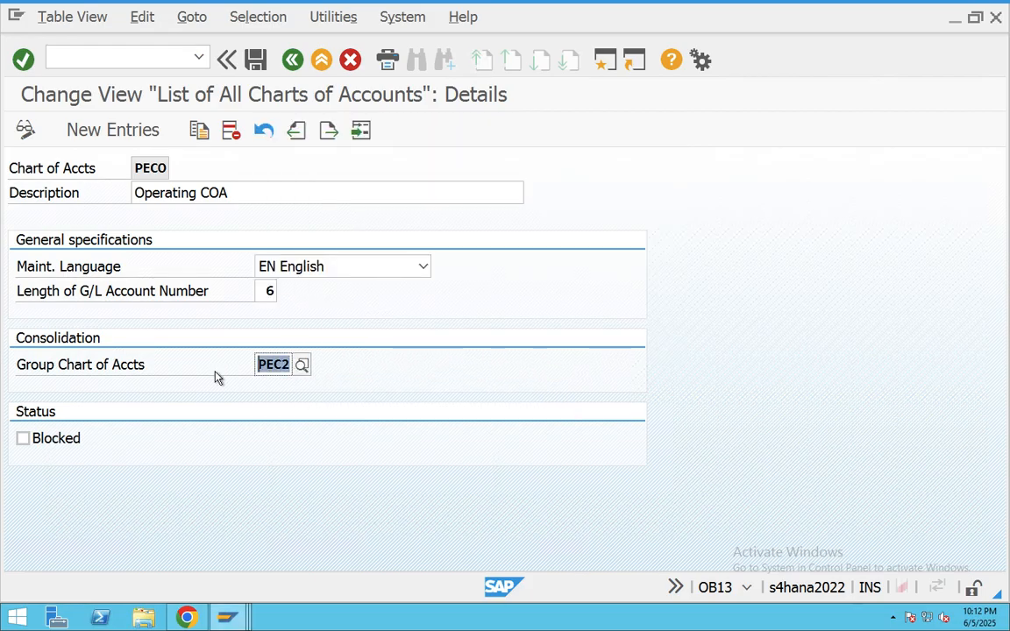
{"action": "key", "text": "BackSpace"}
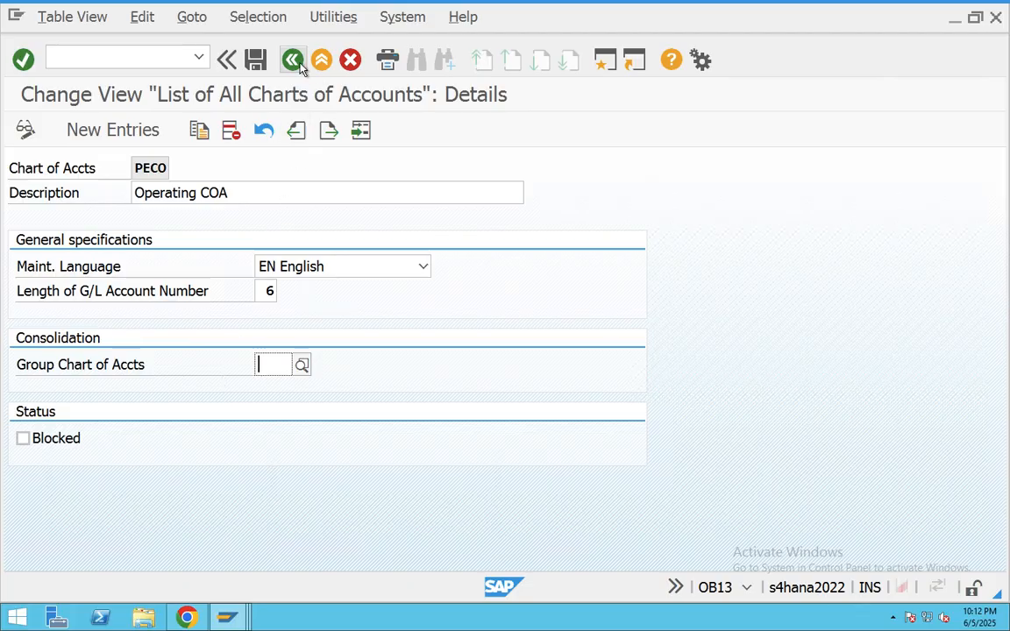
{"action": "left_click", "coordinate": [293, 60]}
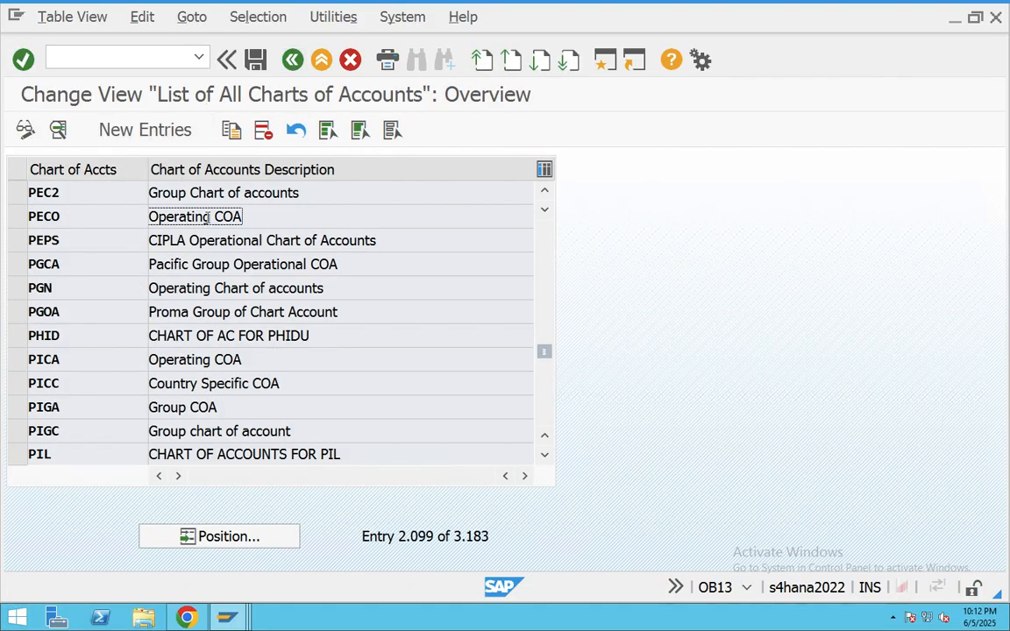
Open the details of chart of accounts PEC2 and check its group chart of accounts field, returning to the list.
{"action": "double_click", "coordinate": [199, 197]}
{"action": "left_click", "coordinate": [268, 364]}
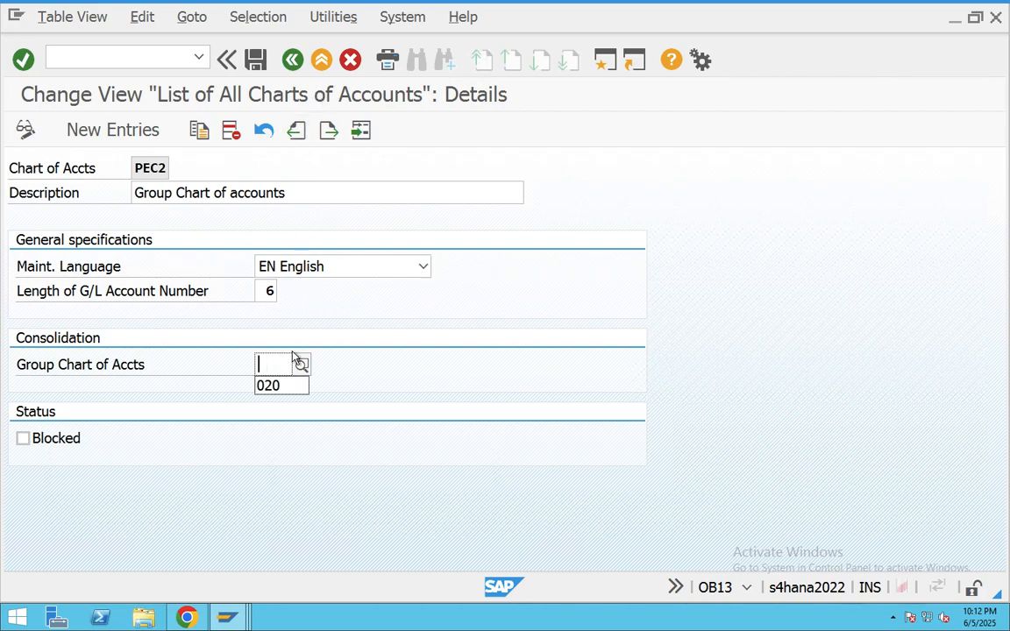
{"action": "left_click", "coordinate": [294, 62]}
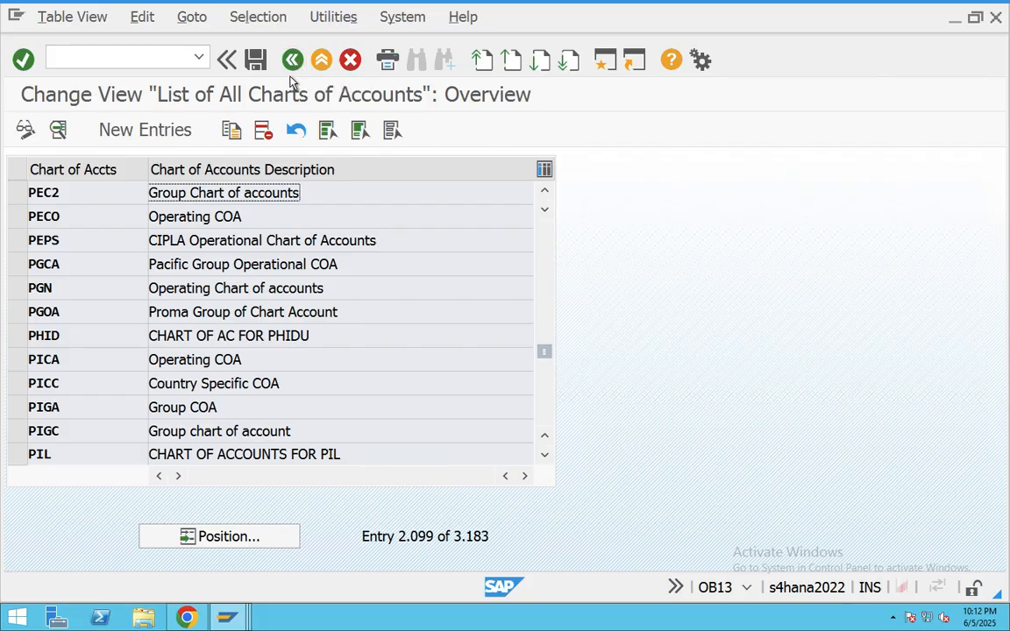
Mark the PECO row and position the list of charts of accounts at entry PEC1.
{"action": "left_click_drag", "start_coordinate": [252, 193], "coordinate": [12, 226]}
{"action": "left_click", "coordinate": [12, 223]}
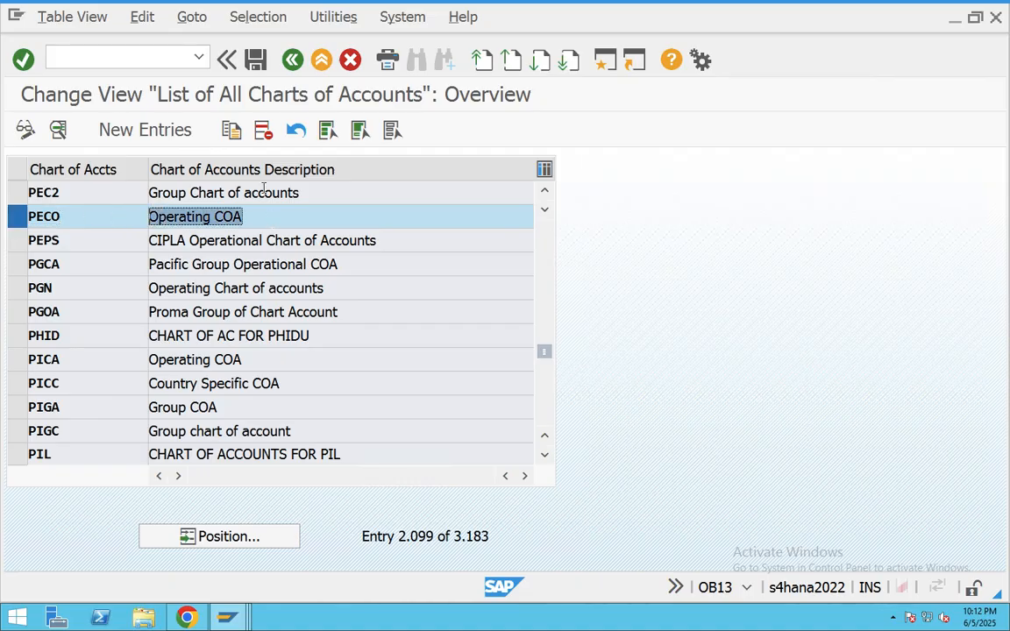
{"action": "left_click_drag", "start_coordinate": [299, 193], "coordinate": [180, 193]}
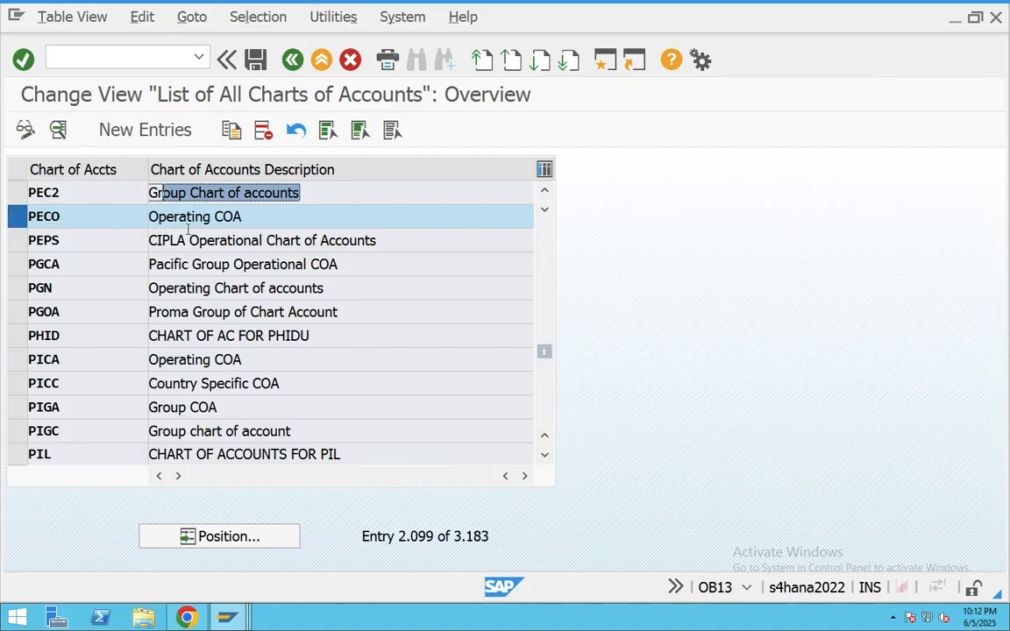
{"action": "left_click", "coordinate": [220, 537]}
{"action": "type", "text": "pec1"}
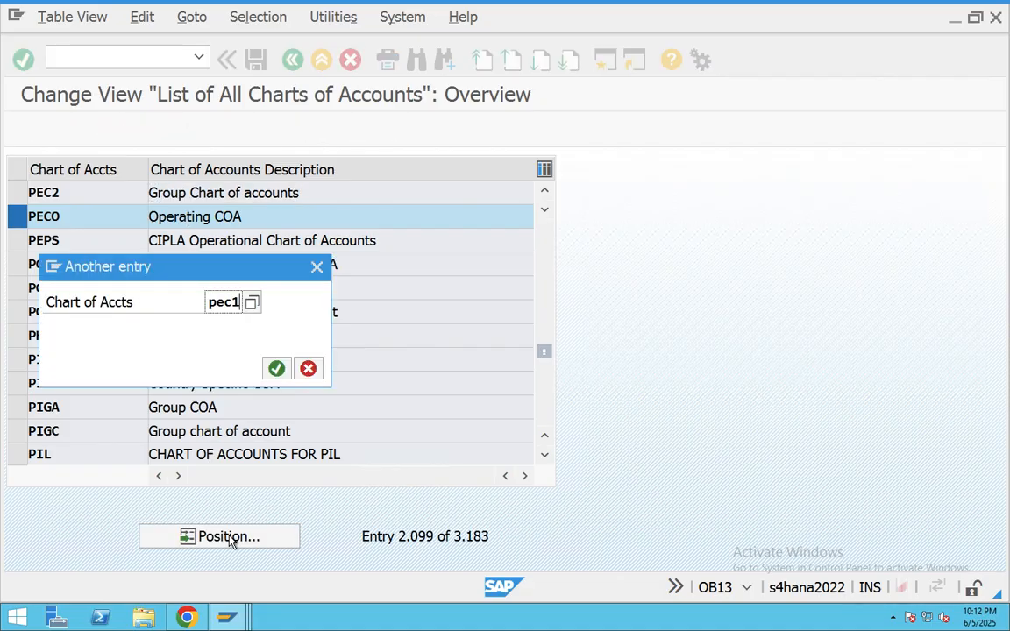
{"action": "key", "text": "Return"}
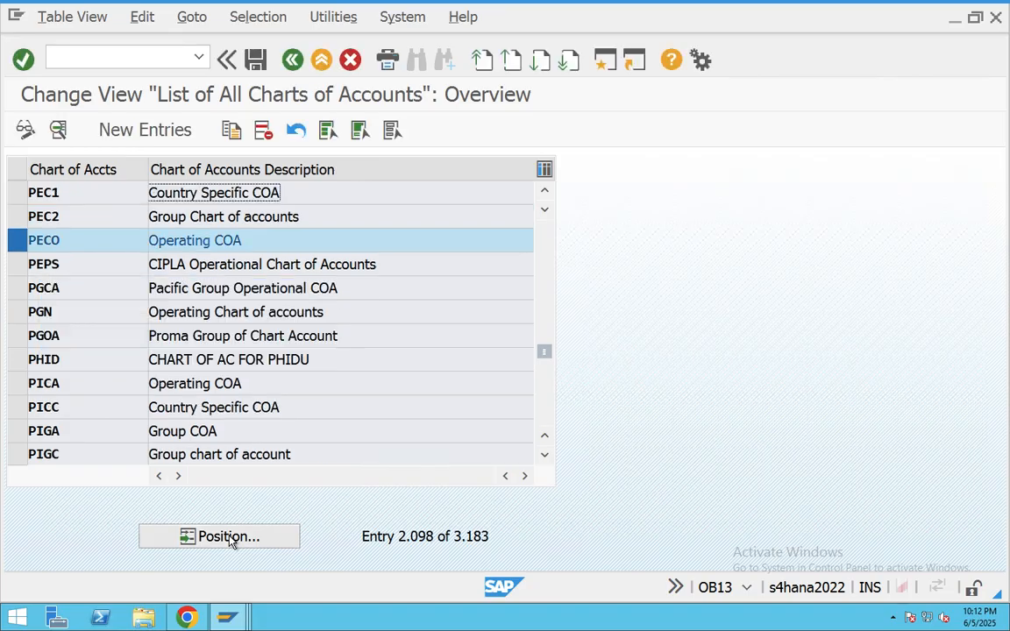
Open the details of chart of accounts PECO, check its group chart of accounts field, and return to the list.
{"action": "double_click", "coordinate": [198, 191]}
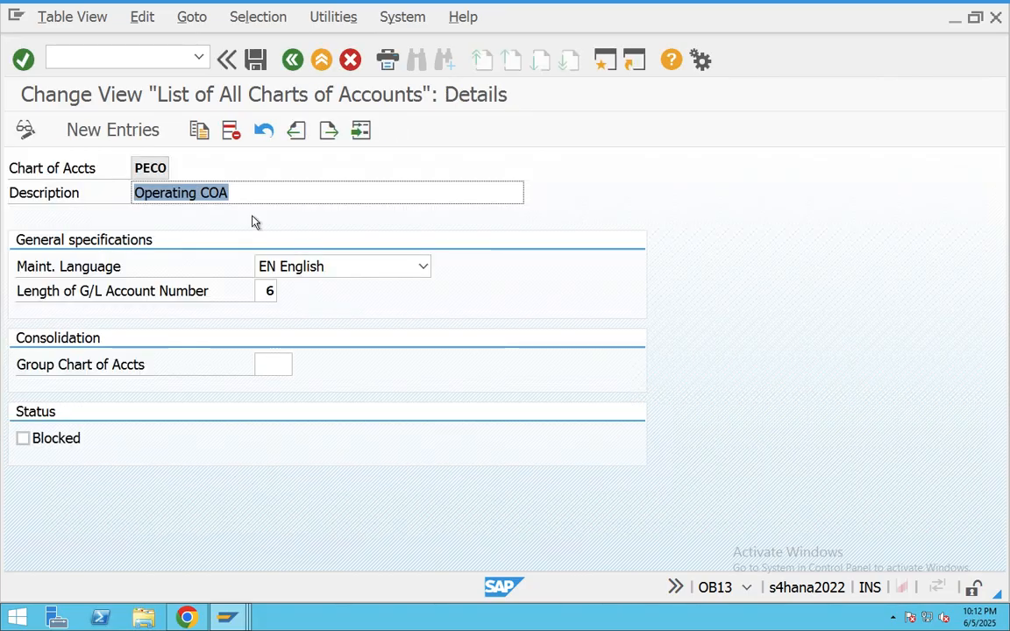
{"action": "left_click", "coordinate": [272, 363]}
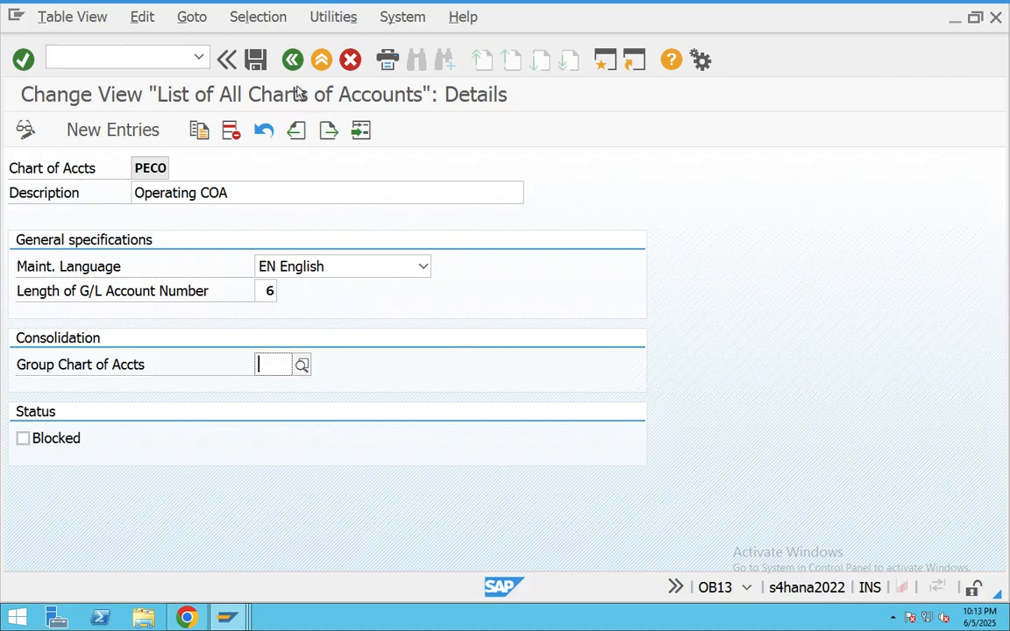
{"action": "left_click", "coordinate": [292, 60]}
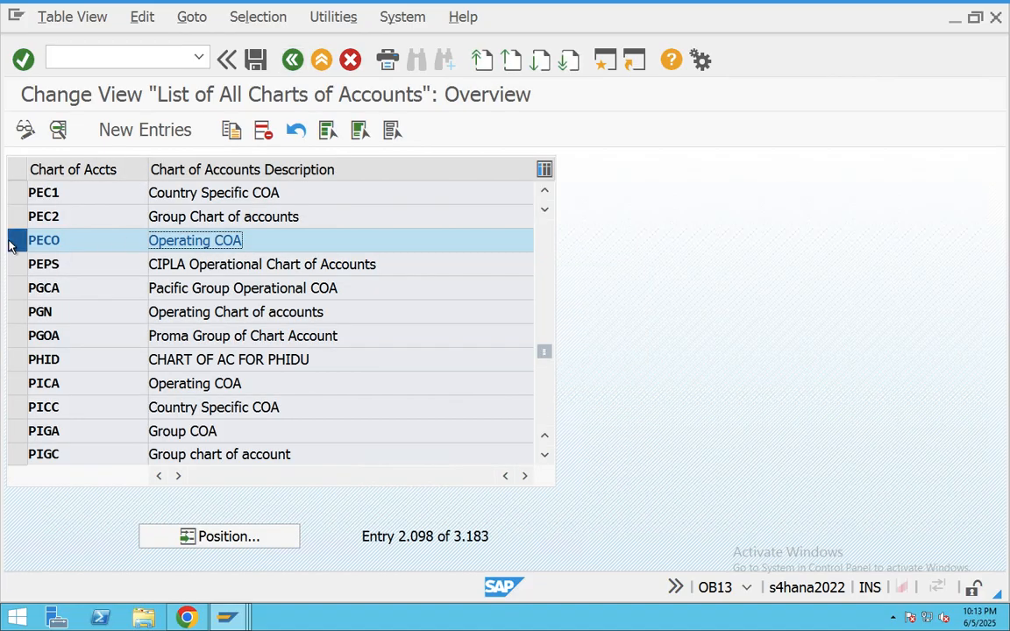
Mark the PECO row and leave the list of charts of accounts, discarding the pending changes.
{"action": "left_click", "coordinate": [15, 242]}
{"action": "left_click_drag", "start_coordinate": [239, 241], "coordinate": [45, 253]}
{"action": "left_click", "coordinate": [18, 244]}
{"action": "left_click", "coordinate": [281, 60]}
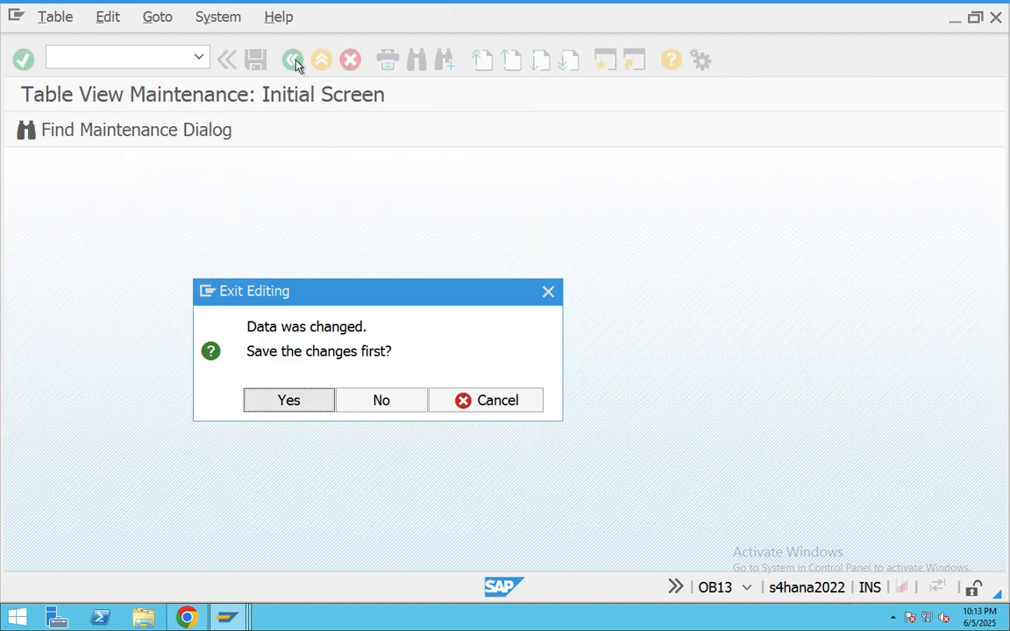
{"action": "left_click", "coordinate": [380, 400]}
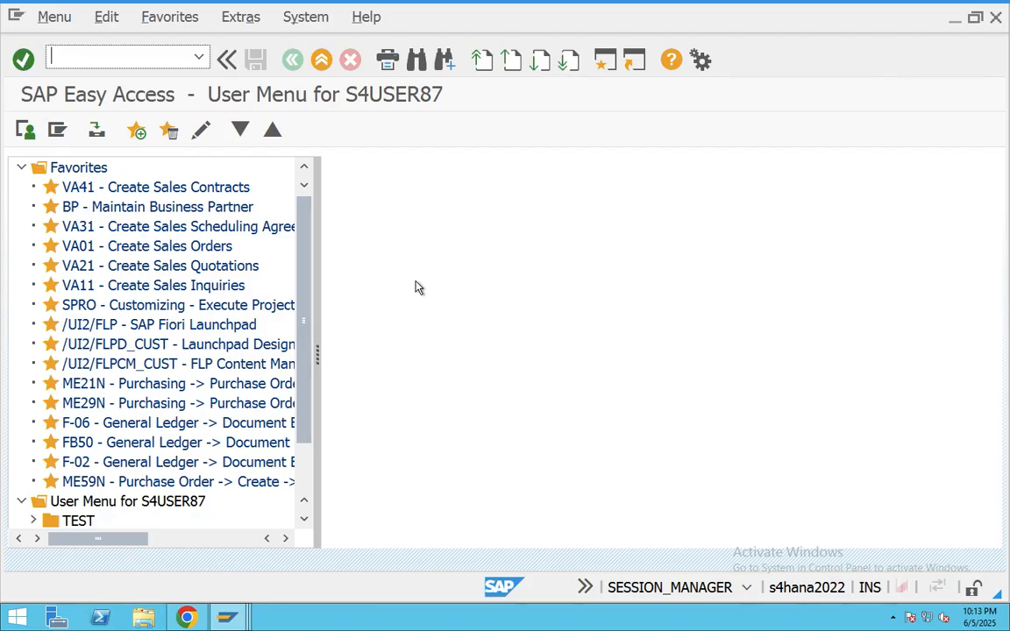
Start transaction OB62 and position the company code assignment list at company code PECO.
{"action": "type", "text": "ob62"}
{"action": "key", "text": "Return"}
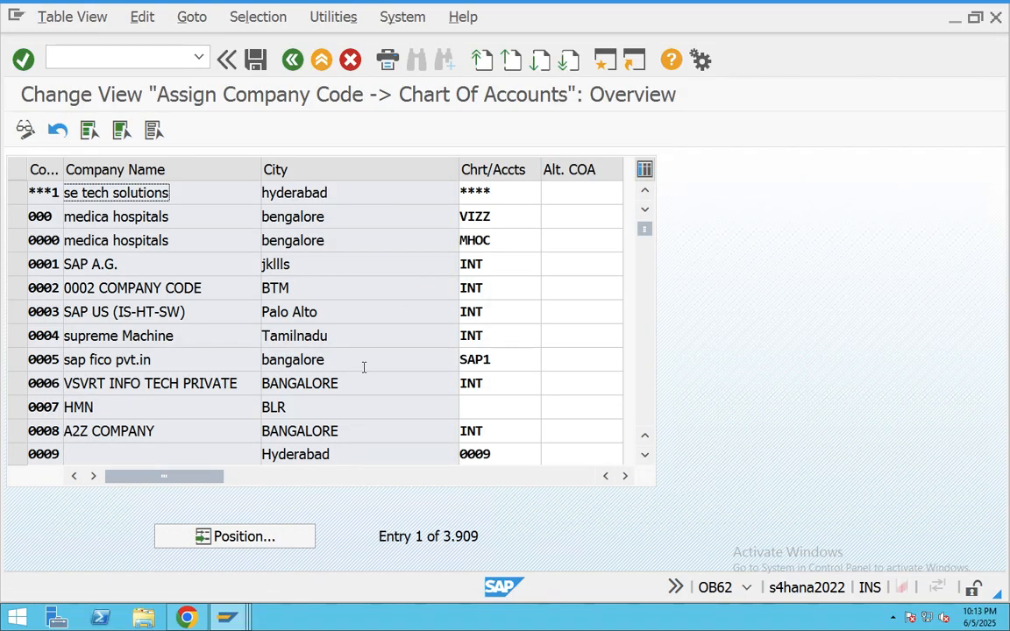
{"action": "left_click", "coordinate": [271, 537]}
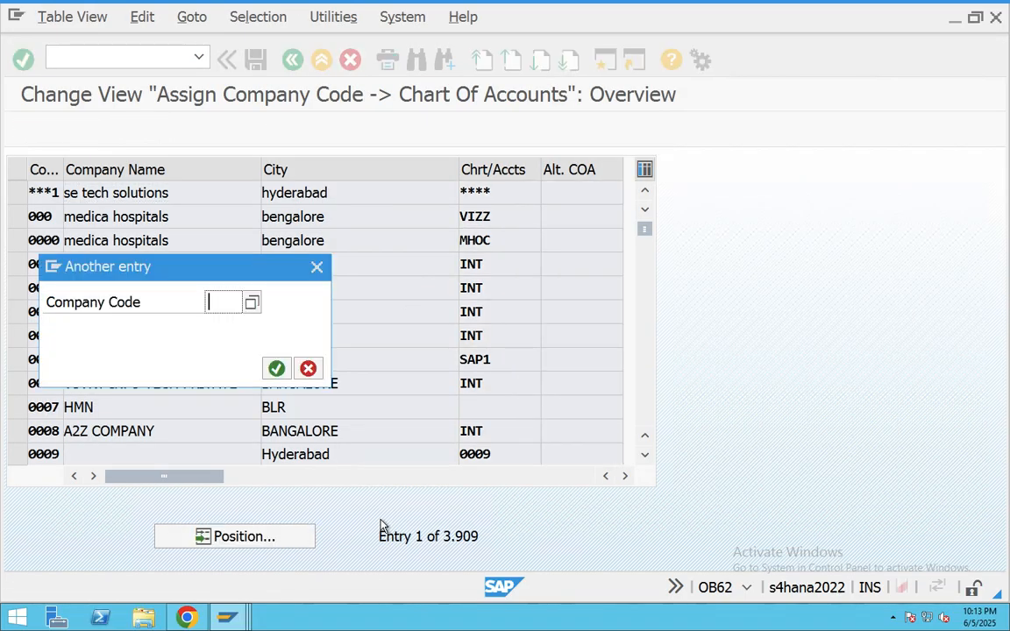
{"action": "type", "text": "peco"}
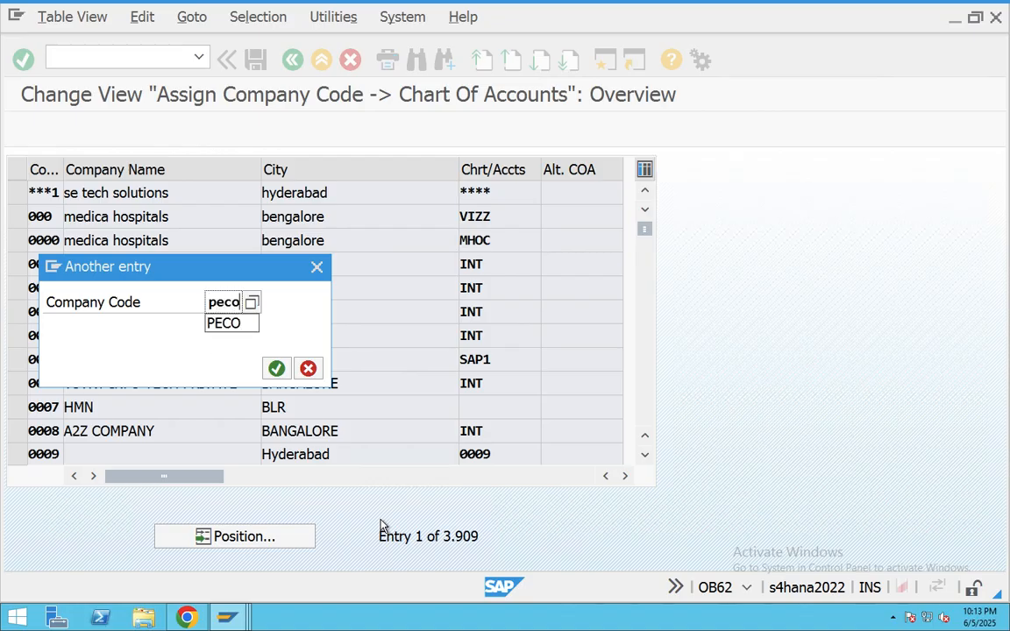
{"action": "key", "text": "Return"}
Assign chart of accounts PECO and alternative chart of accounts PEC1 to company code PECO.
{"action": "left_click", "coordinate": [497, 196]}
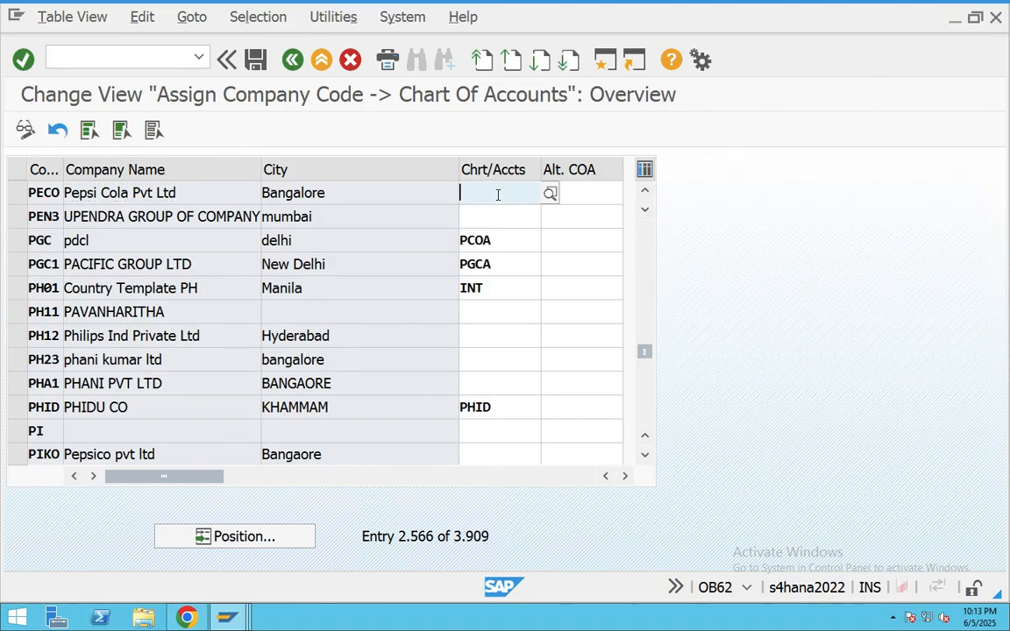
{"action": "type", "text": "peco"}
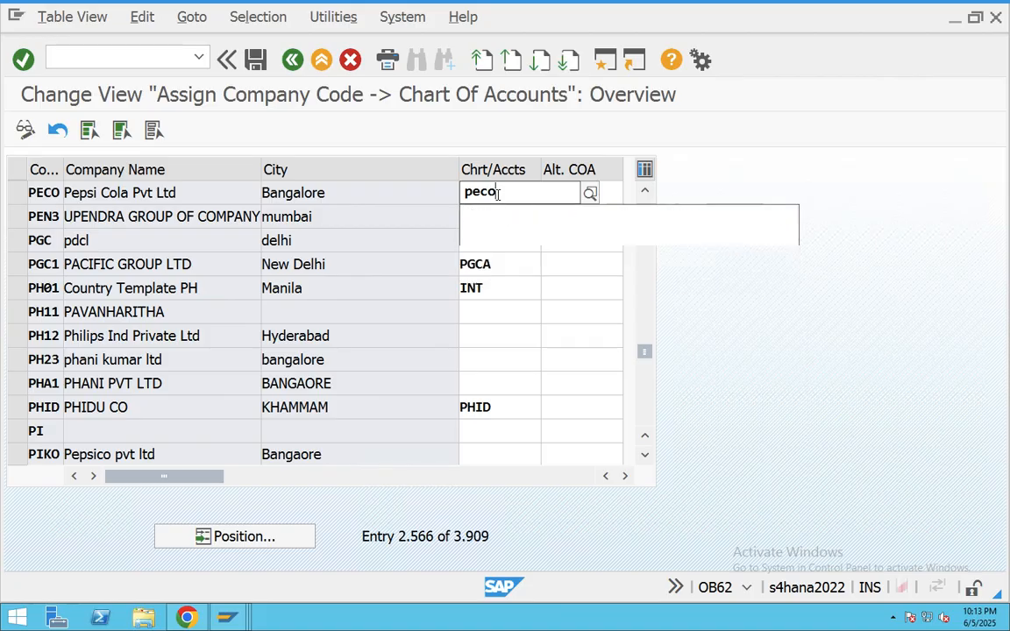
{"action": "key", "text": "Return"}
{"action": "left_click", "coordinate": [577, 197]}
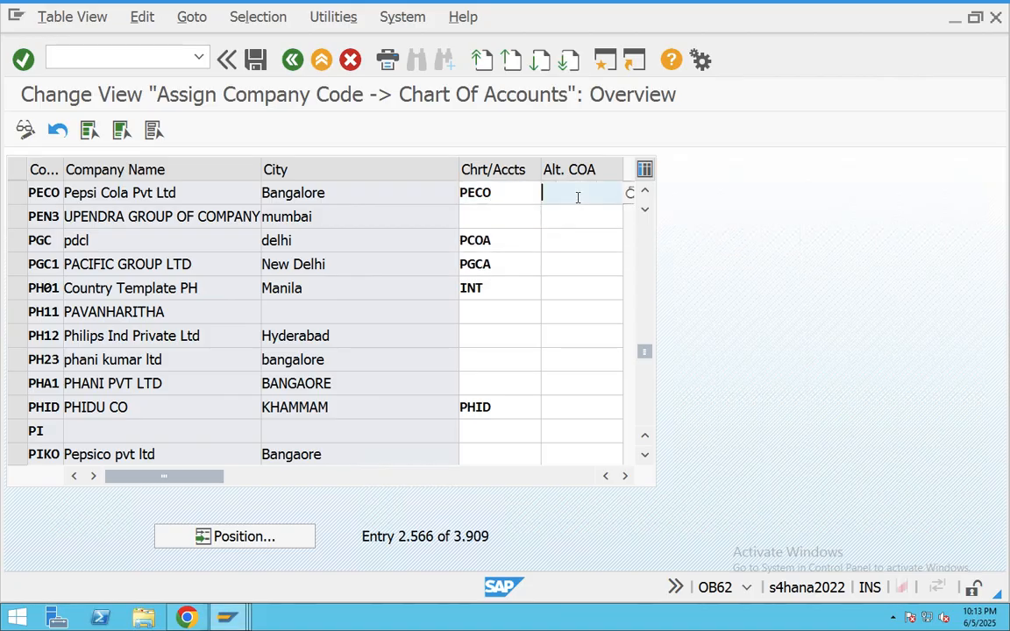
{"action": "type", "text": "pec1"}
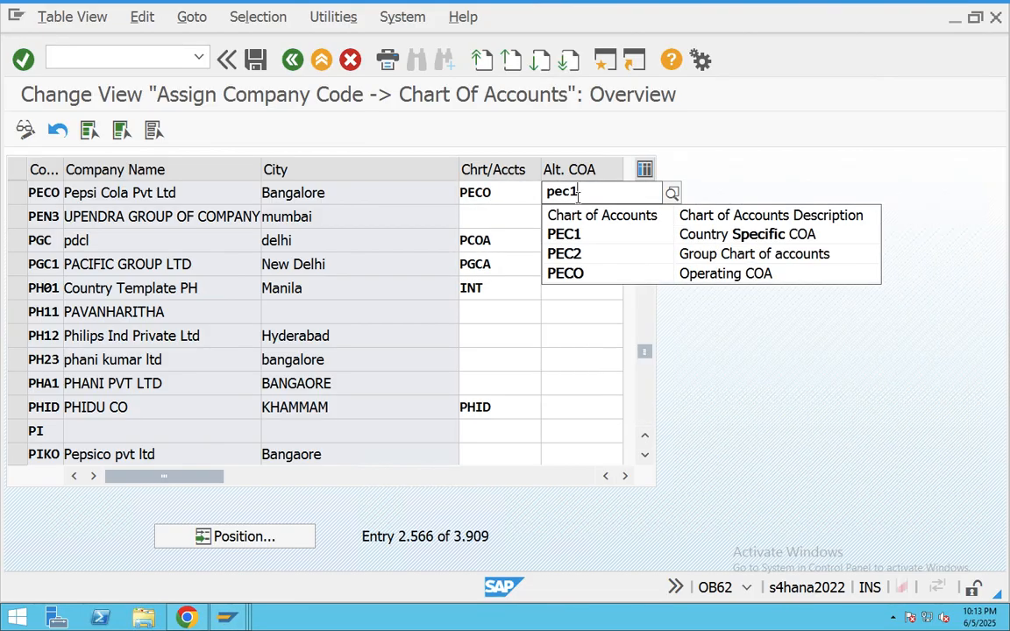
{"action": "key", "text": "Return"}
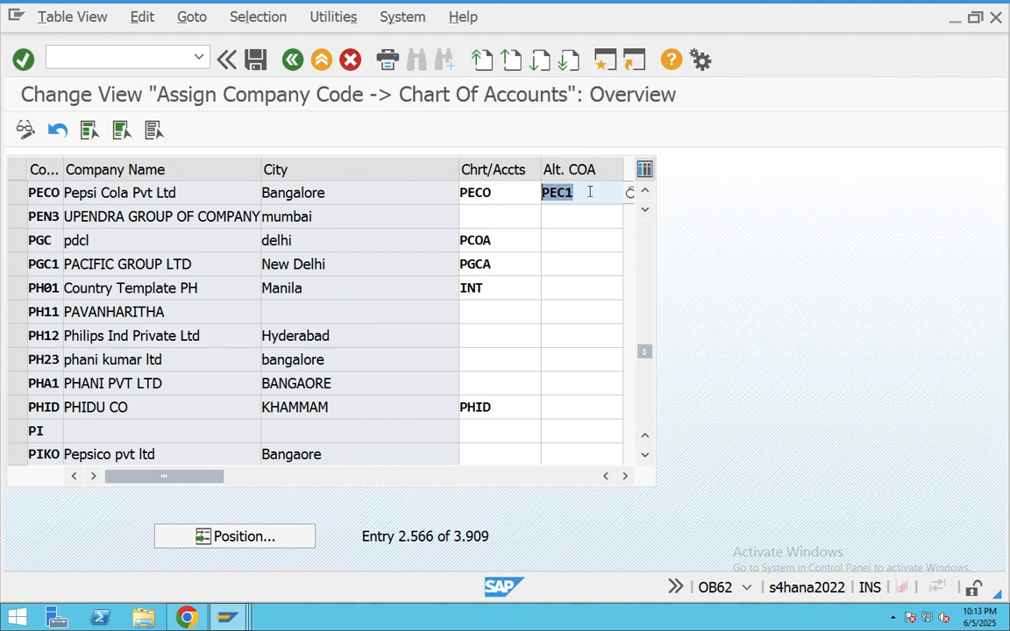
Mark the company code PECO row, save its chart of accounts assignment, and exit to the SAP Easy Access screen.
{"action": "left_click", "coordinate": [24, 192]}
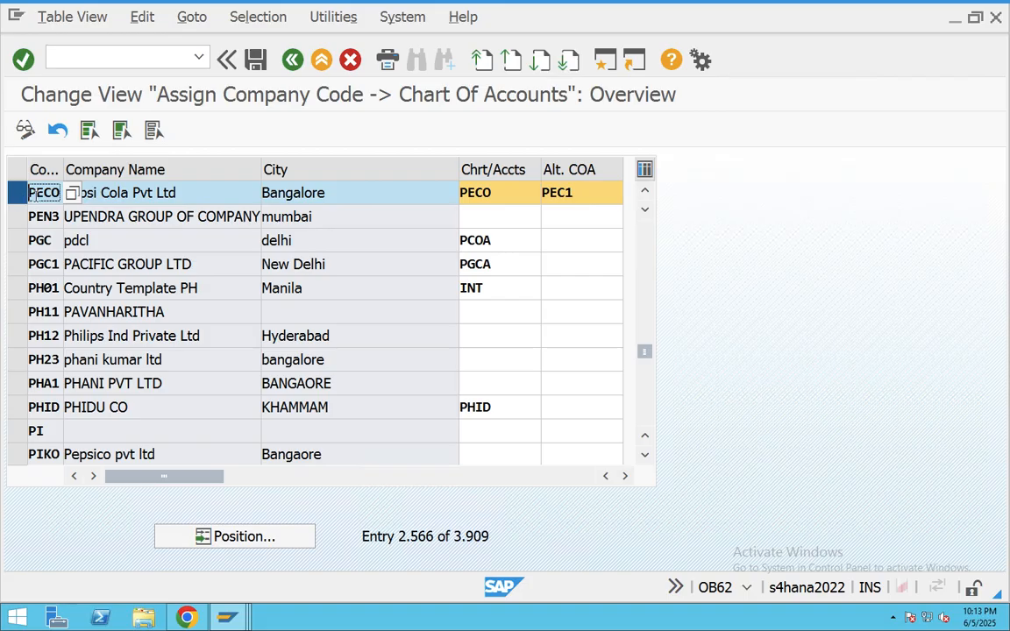
{"action": "left_click", "coordinate": [48, 193]}
{"action": "key", "text": "Tab"}
{"action": "key", "text": "Tab"}
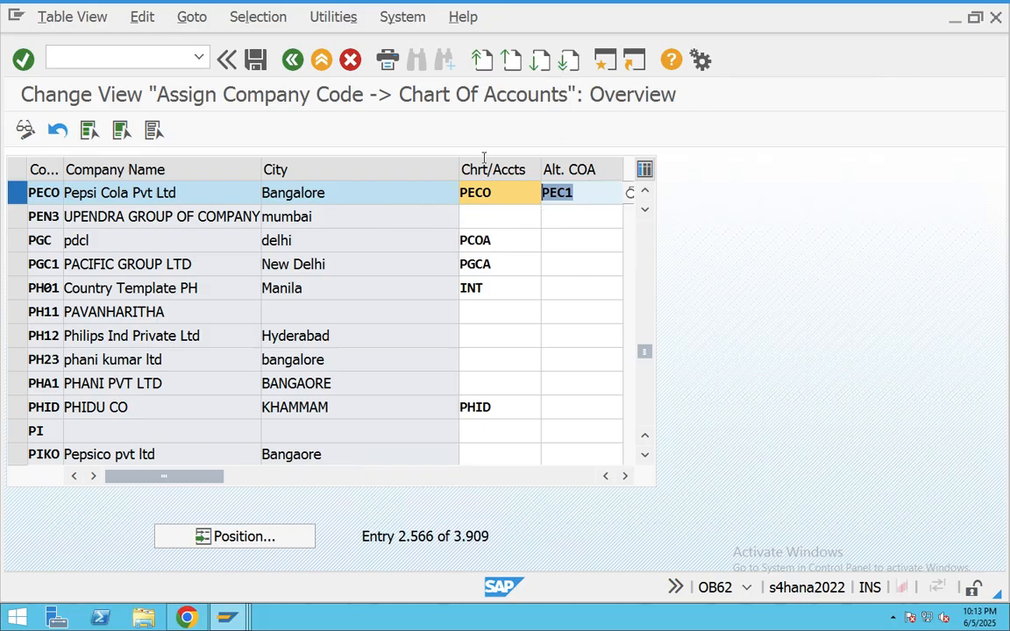
{"action": "left_click", "coordinate": [255, 59]}
{"action": "key", "text": "Return"}
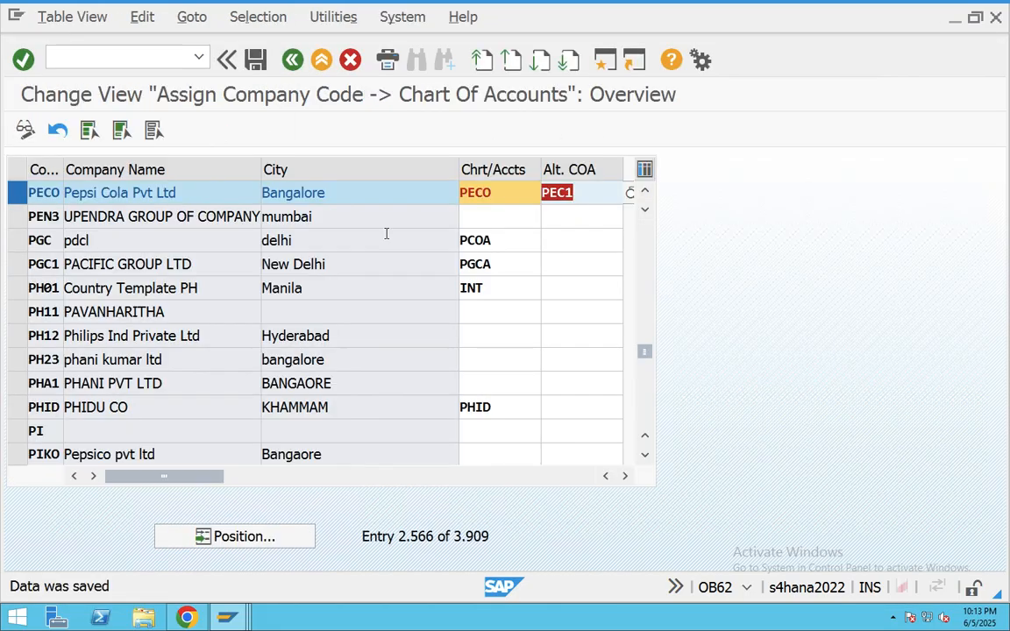
{"action": "left_click", "coordinate": [295, 59]}
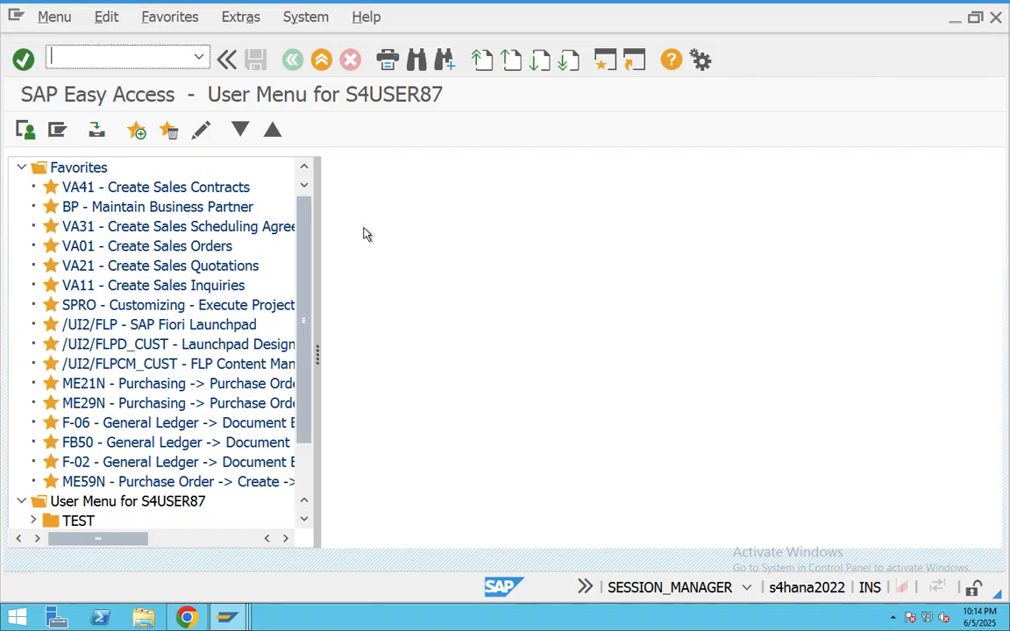
Switch to the notes document, look up the transaction for defining GL account groups, and return to SAP.
{"action": "key", "text": "ctrl+Left"}
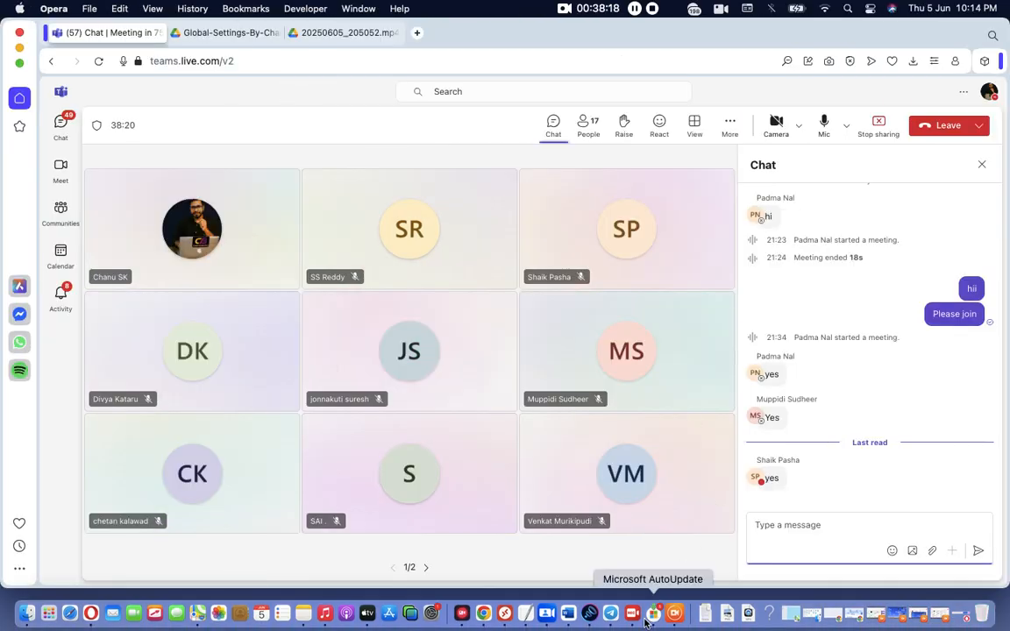
{"action": "left_click", "coordinate": [528, 618]}
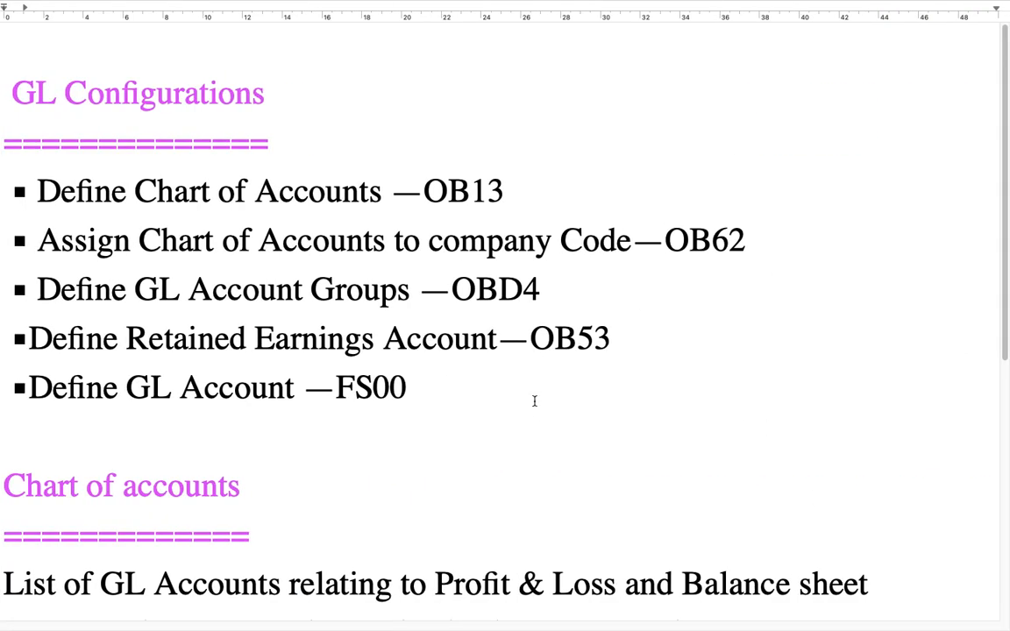
{"action": "left_click_drag", "start_coordinate": [574, 269], "coordinate": [122, 317]}
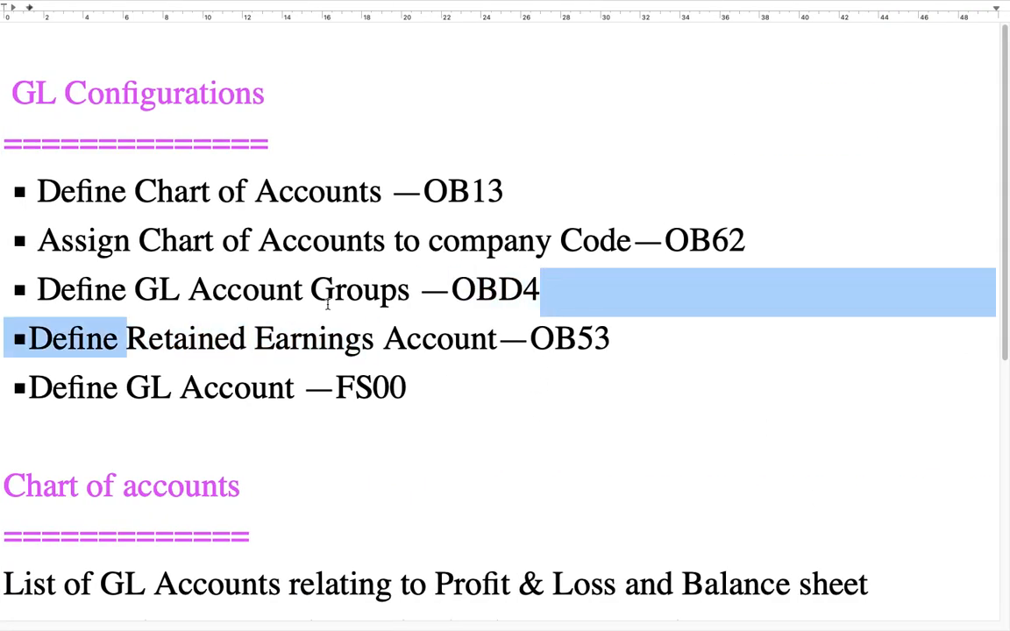
{"action": "left_click", "coordinate": [411, 296]}
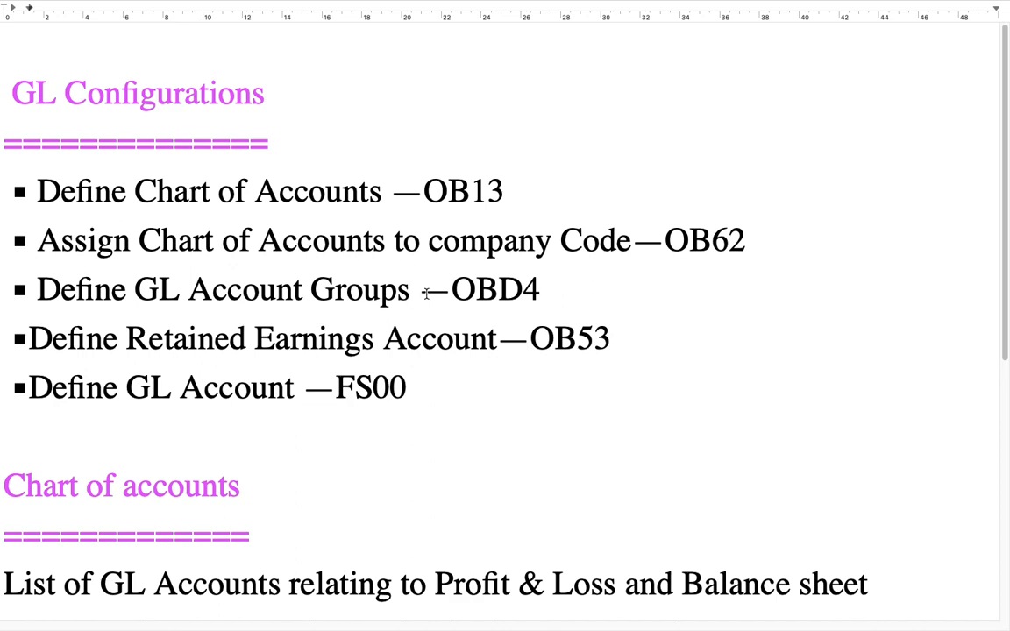
{"action": "key", "text": "ctrl+Left"}
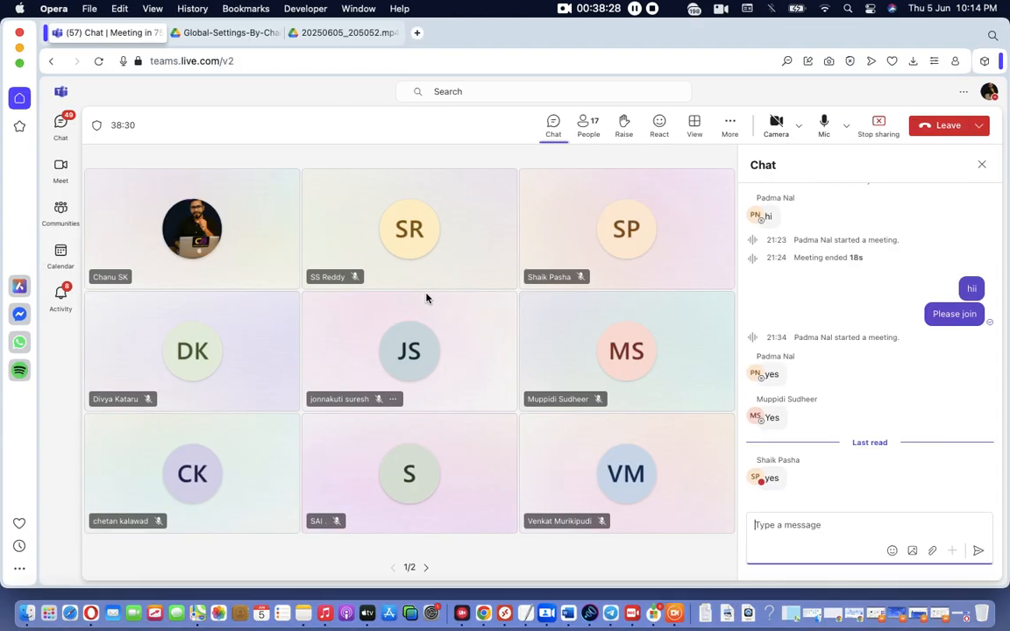
{"action": "left_click", "coordinate": [504, 612]}
{"action": "type", "text": "obd3"}
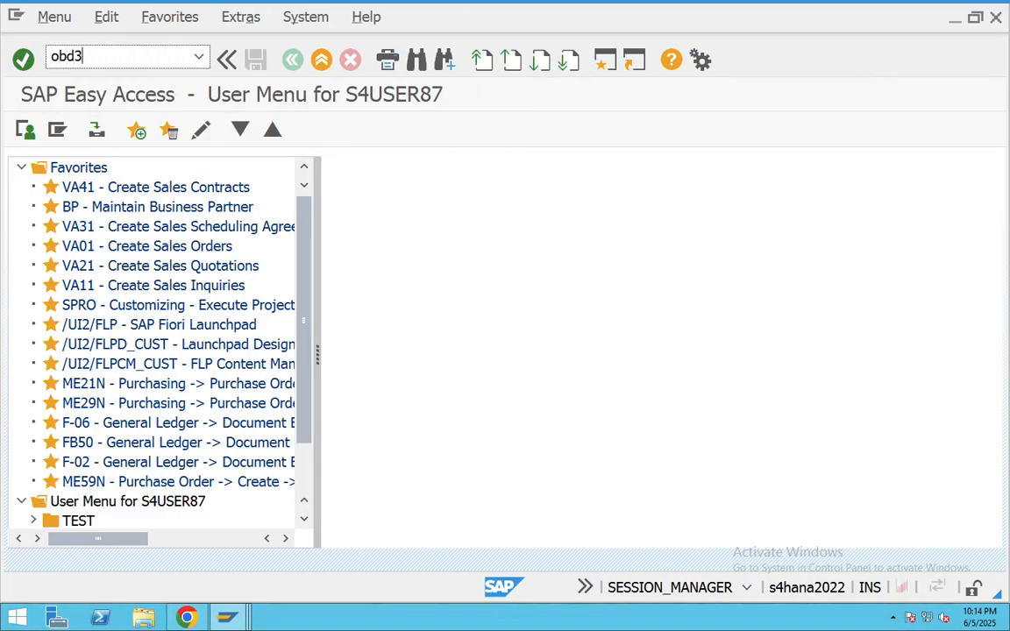
{"action": "key", "text": "Return"}
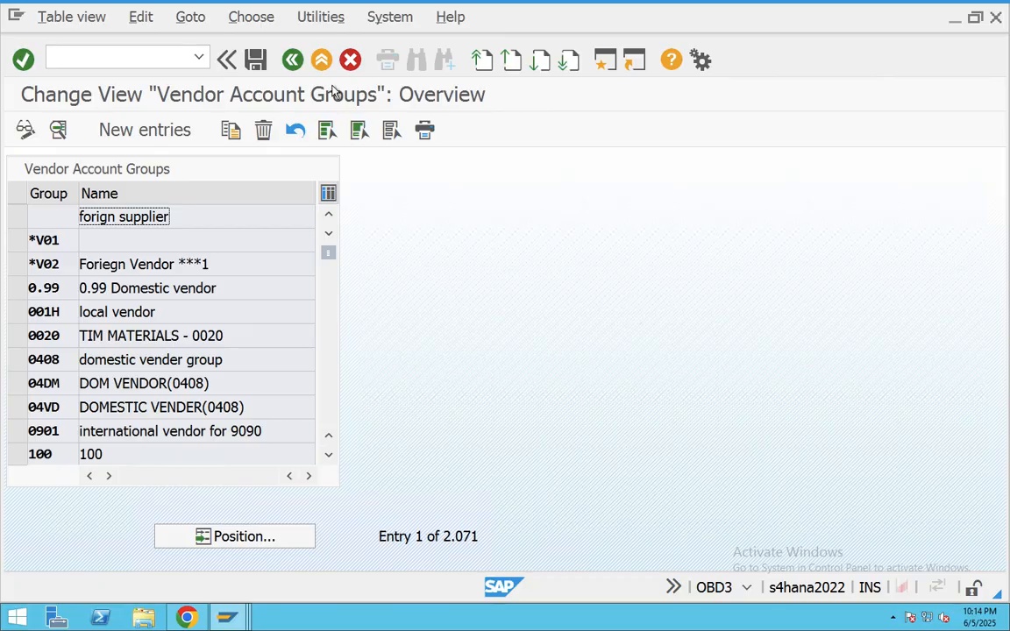
{"action": "left_click", "coordinate": [292, 59]}
Start transaction OBD4 and position the G/L account groups list at chart of accounts VIZZ.
{"action": "type", "text": "obd4"}
{"action": "key", "text": "Return"}
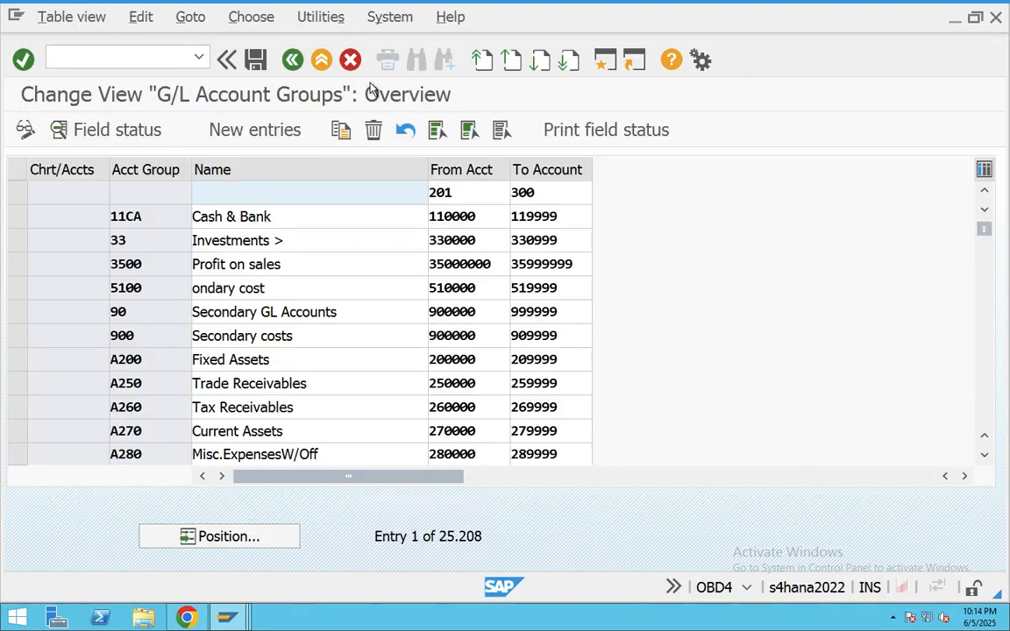
{"action": "scroll", "coordinate": [411, 307], "scroll_direction": "down", "scroll_amount": 9}
{"action": "scroll", "coordinate": [411, 307], "scroll_direction": "down", "scroll_amount": 6}
{"action": "scroll", "coordinate": [261, 383], "scroll_direction": "down", "scroll_amount": 16}
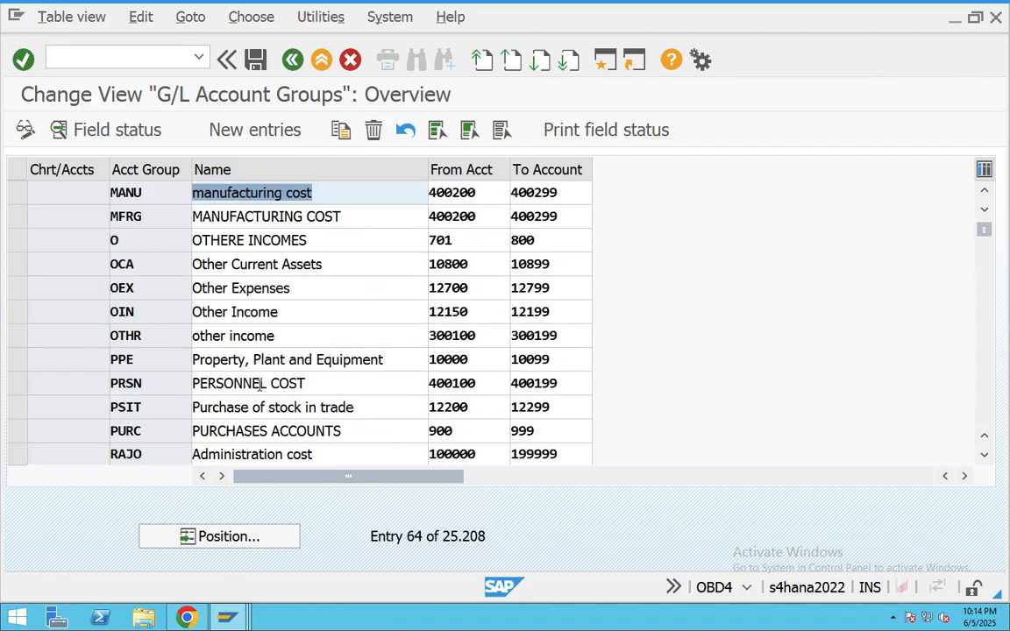
{"action": "left_click", "coordinate": [238, 539]}
{"action": "type", "text": "vizz"}
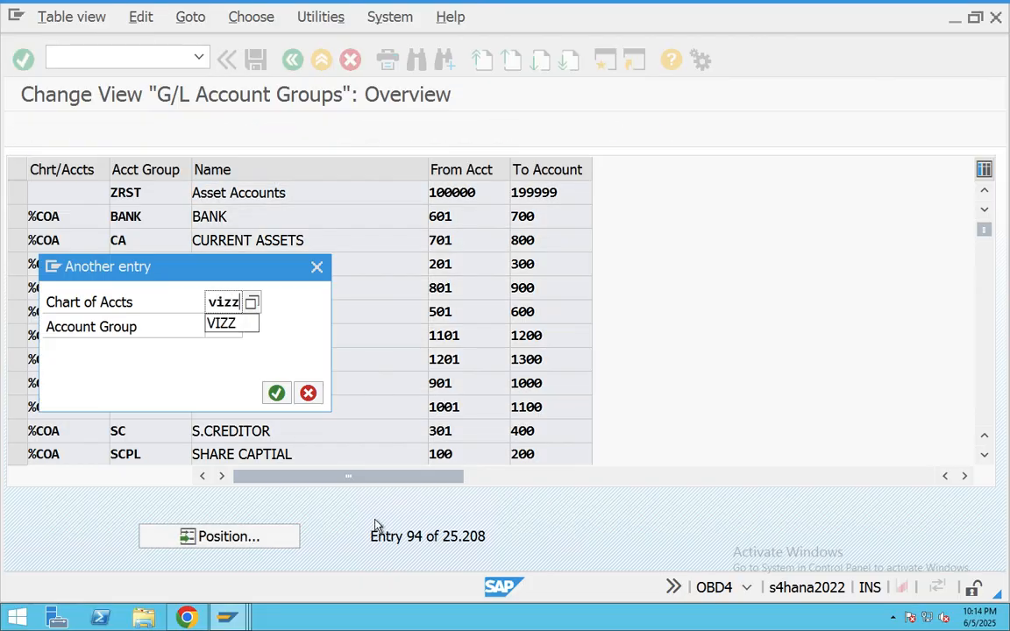
{"action": "key", "text": "Return"}
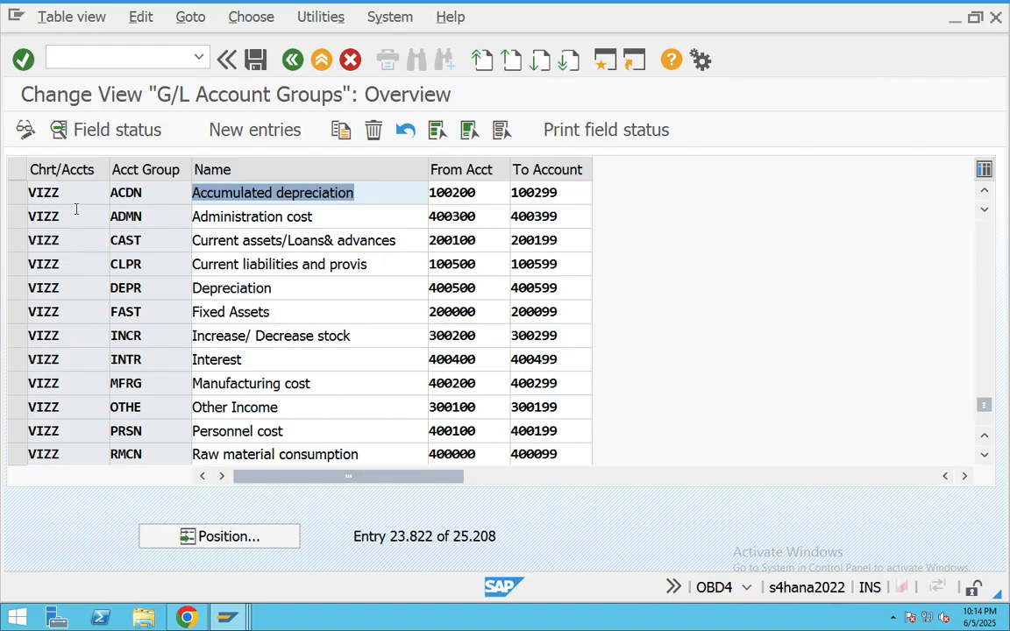
Examine the VIZZ account groups, including accumulated depreciation, administration cost, current assets and depreciation, and the number range of Fixed Assets.
{"action": "left_click", "coordinate": [21, 195]}
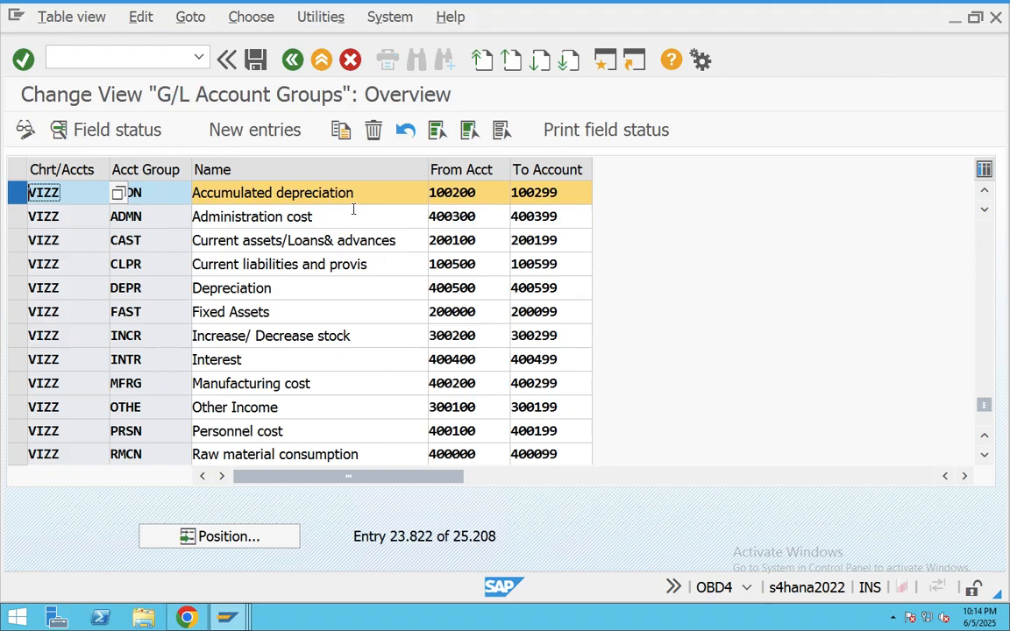
{"action": "left_click_drag", "start_coordinate": [352, 216], "coordinate": [211, 222]}
{"action": "left_click_drag", "start_coordinate": [355, 193], "coordinate": [154, 202]}
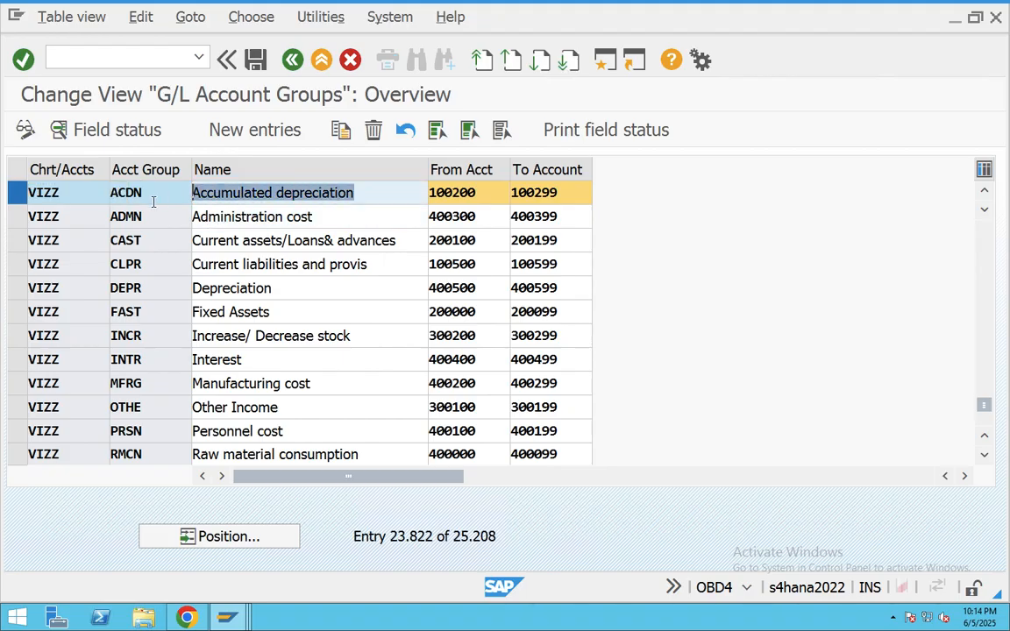
{"action": "left_click_drag", "start_coordinate": [342, 217], "coordinate": [159, 217]}
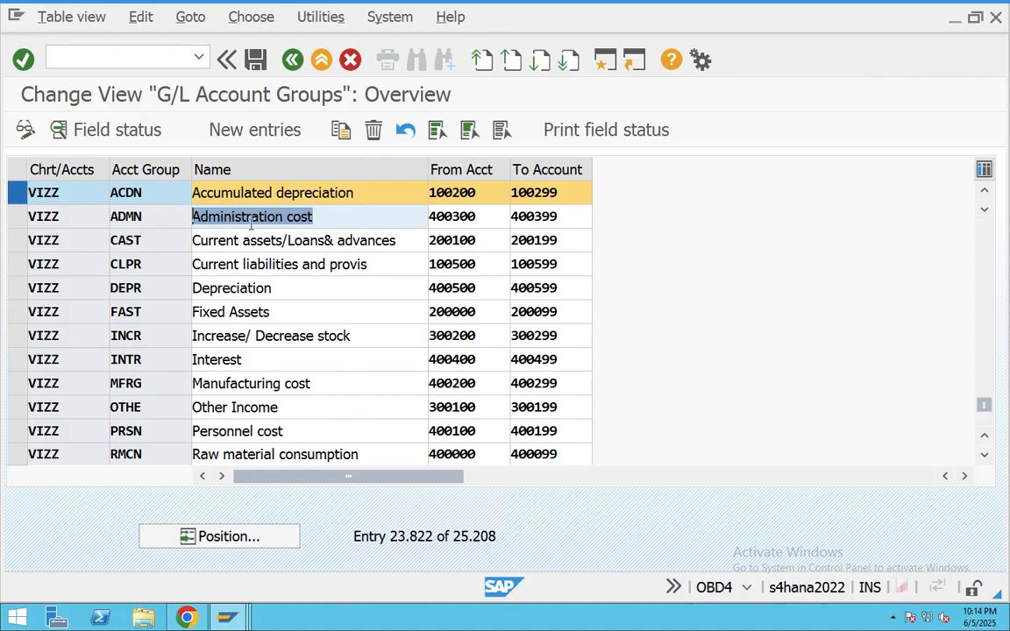
{"action": "left_click_drag", "start_coordinate": [302, 234], "coordinate": [191, 246]}
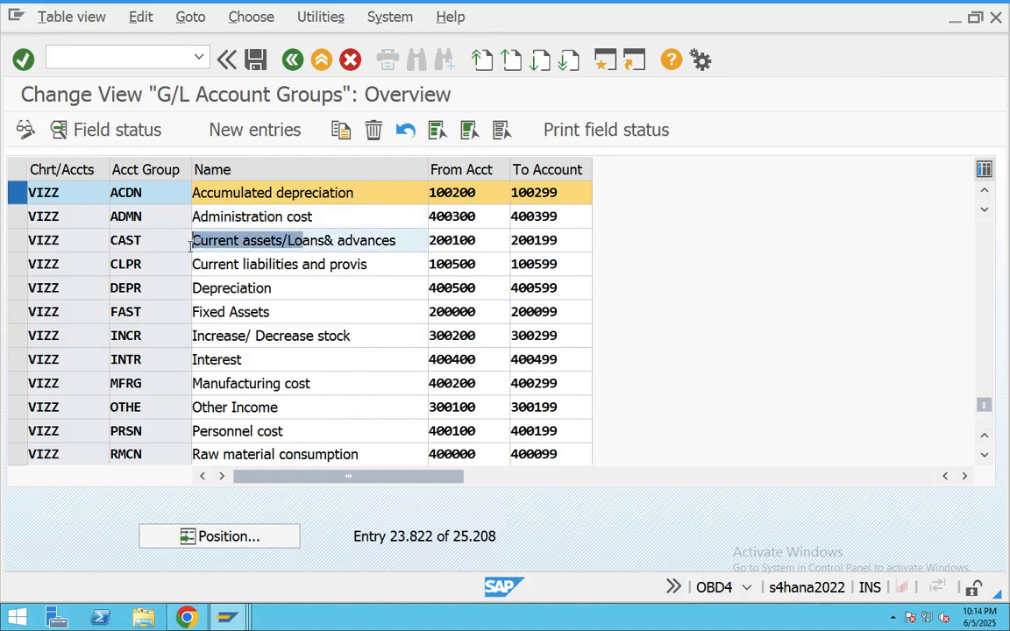
{"action": "left_click_drag", "start_coordinate": [285, 291], "coordinate": [172, 291]}
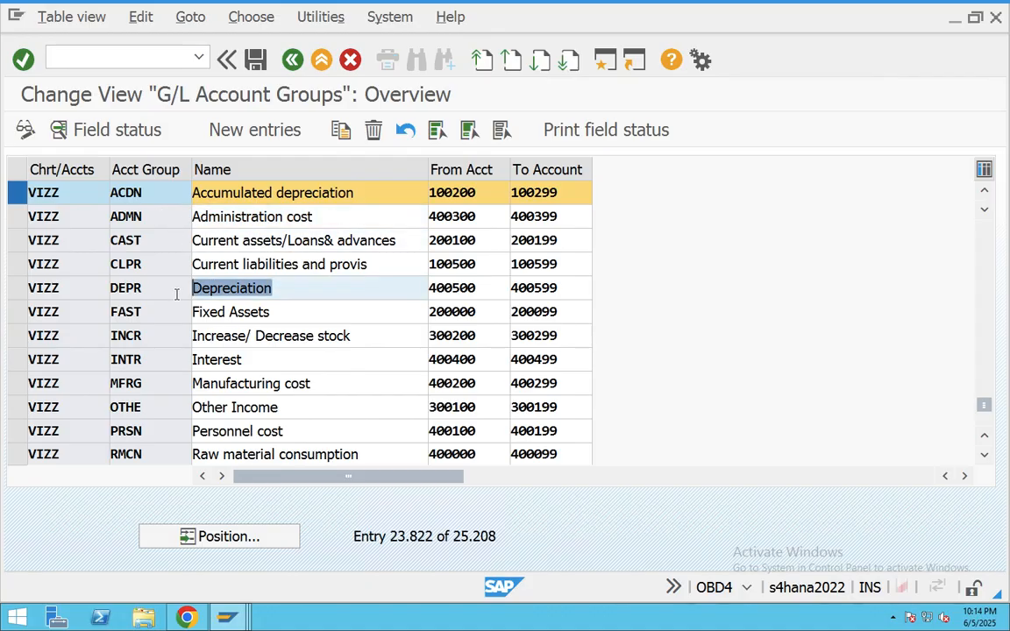
{"action": "left_click_drag", "start_coordinate": [283, 315], "coordinate": [164, 326]}
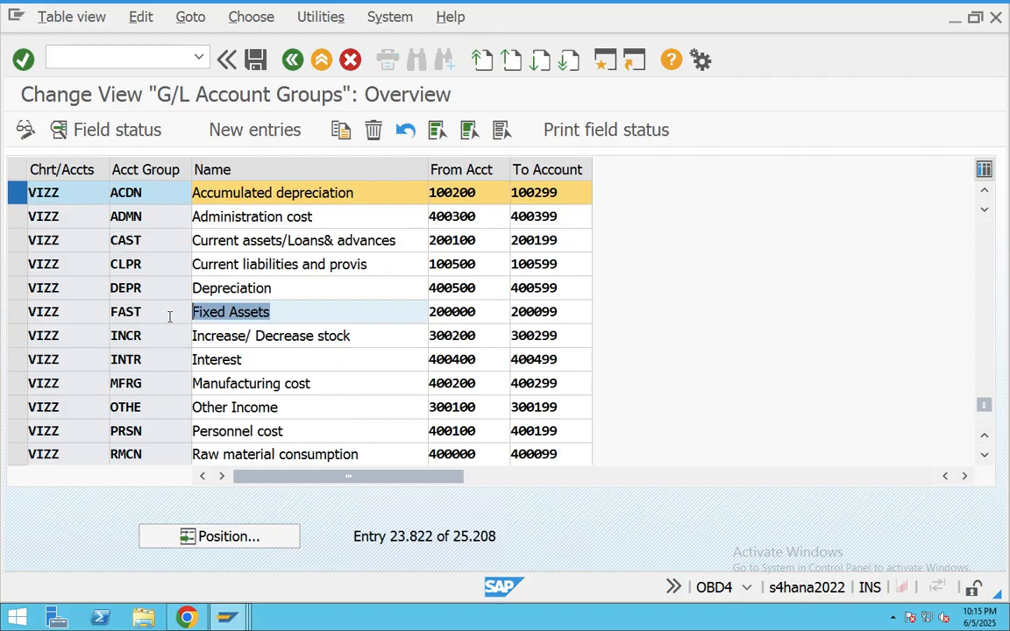
{"action": "left_click_drag", "start_coordinate": [492, 318], "coordinate": [378, 319]}
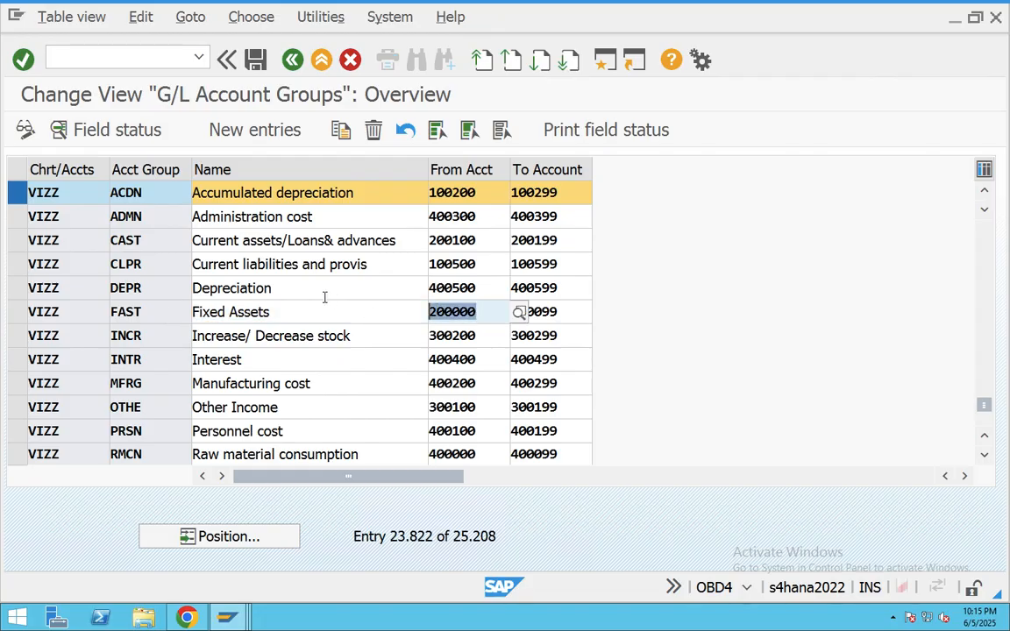
Review the starting account numbers of the VIZZ groups Depreciation, Current assets/Loans& advances and Administration cost.
{"action": "left_click_drag", "start_coordinate": [285, 291], "coordinate": [157, 301]}
{"action": "left_click_drag", "start_coordinate": [479, 289], "coordinate": [386, 291]}
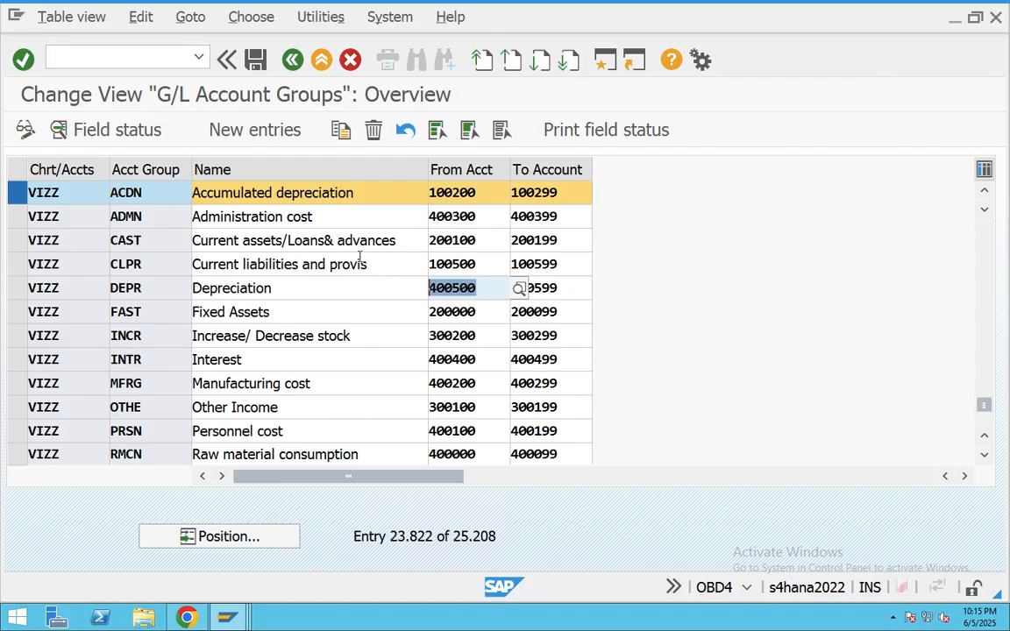
{"action": "left_click_drag", "start_coordinate": [412, 242], "coordinate": [193, 251]}
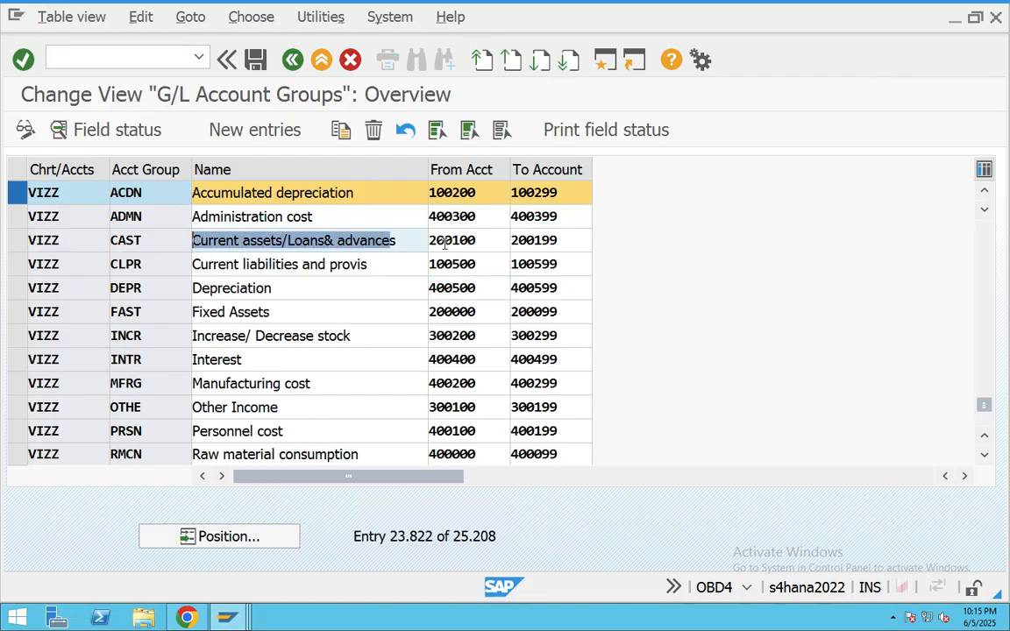
{"action": "left_click_drag", "start_coordinate": [476, 242], "coordinate": [373, 248]}
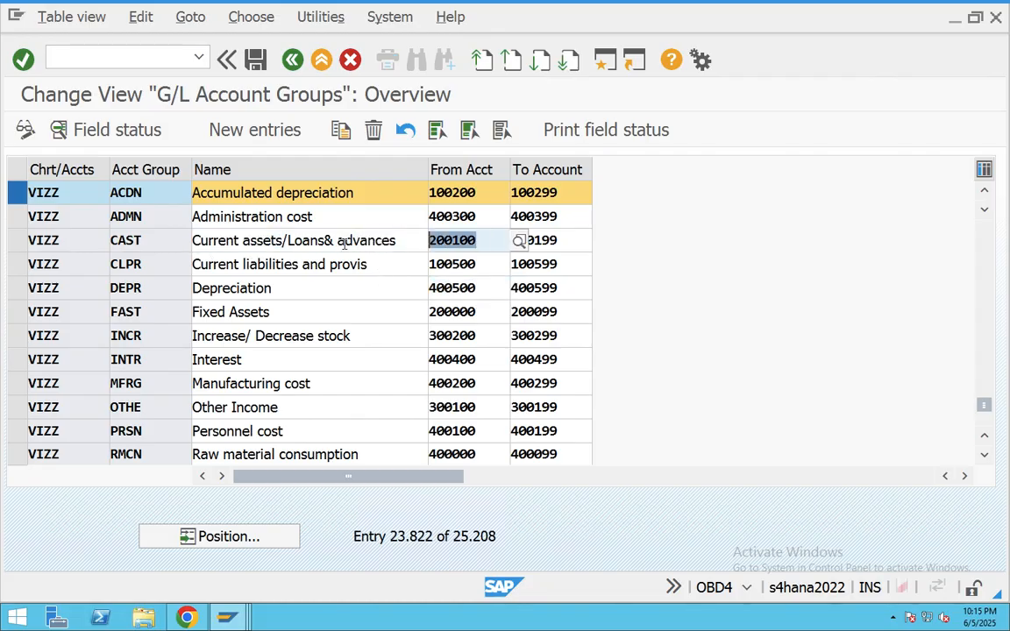
{"action": "left_click_drag", "start_coordinate": [321, 222], "coordinate": [200, 237]}
{"action": "left_click_drag", "start_coordinate": [476, 219], "coordinate": [394, 223]}
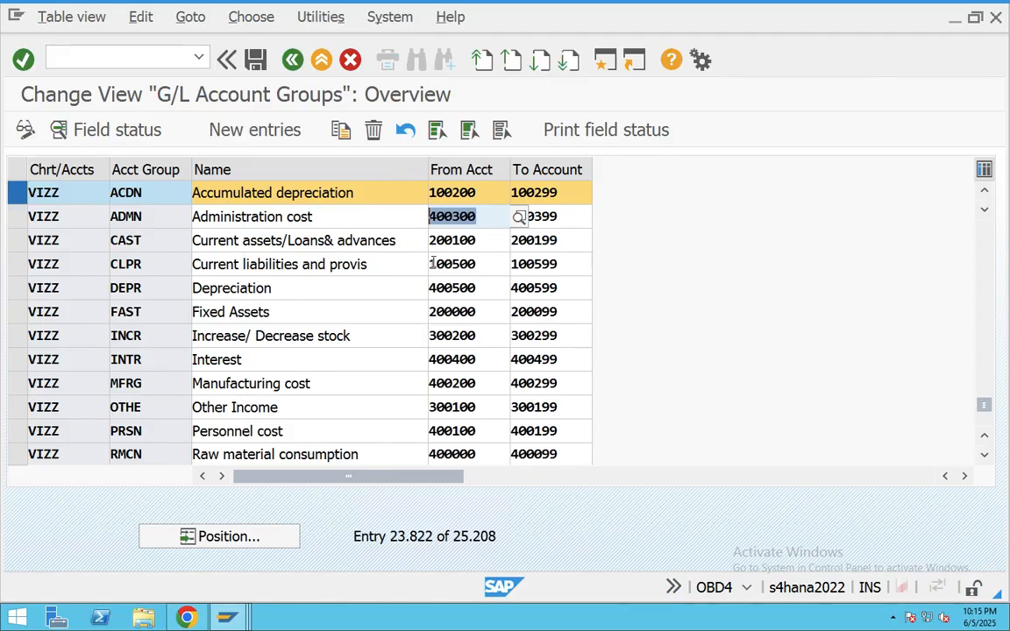
Mark all VIZZ account groups, from Accumulated depreciation through Reserves & Surplus, and start copying them to new entries.
{"action": "left_click_drag", "start_coordinate": [21, 197], "coordinate": [23, 387]}
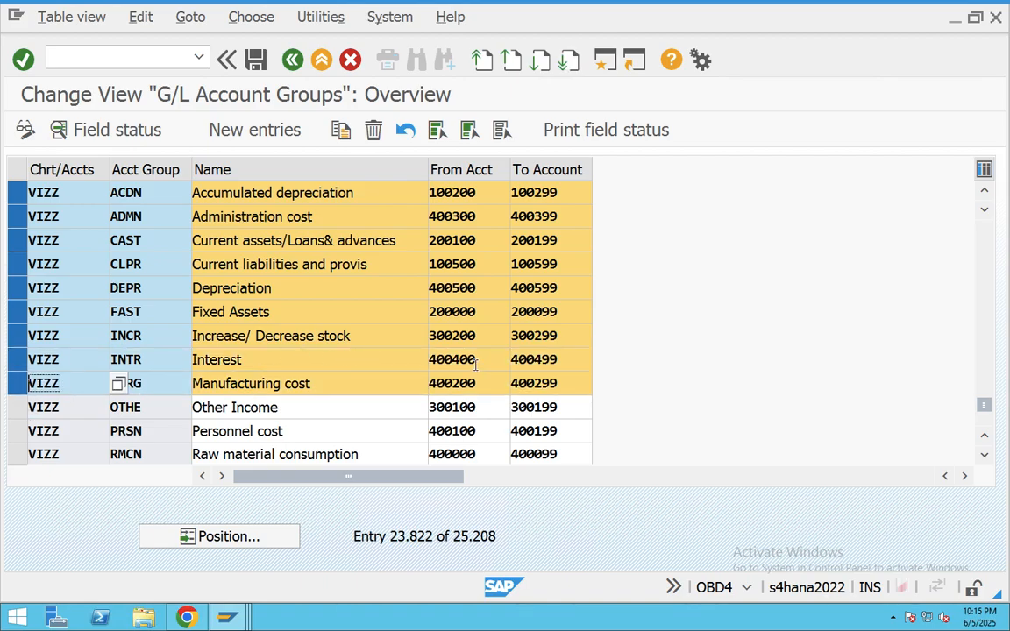
{"action": "left_click_drag", "start_coordinate": [476, 365], "coordinate": [431, 365]}
{"action": "left_click", "coordinate": [20, 412]}
{"action": "mouse_move", "coordinate": [20, 419]}
{"action": "left_mouse_down"}
{"action": "mouse_move", "coordinate": [19, 451]}
{"action": "mouse_move", "coordinate": [19, 433]}
{"action": "left_mouse_up"}
{"action": "scroll", "coordinate": [149, 378], "scroll_direction": "down", "scroll_amount": 1}
{"action": "scroll", "coordinate": [324, 383], "scroll_direction": "up", "scroll_amount": 3}
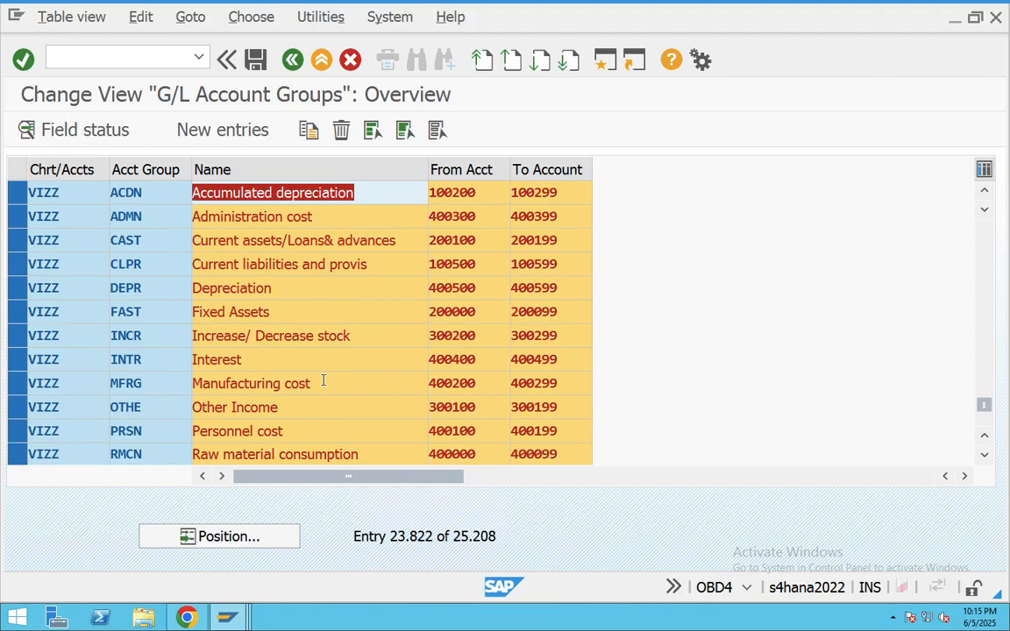
{"action": "scroll", "coordinate": [324, 383], "scroll_direction": "down", "scroll_amount": 1}
{"action": "left_click", "coordinate": [323, 379]}
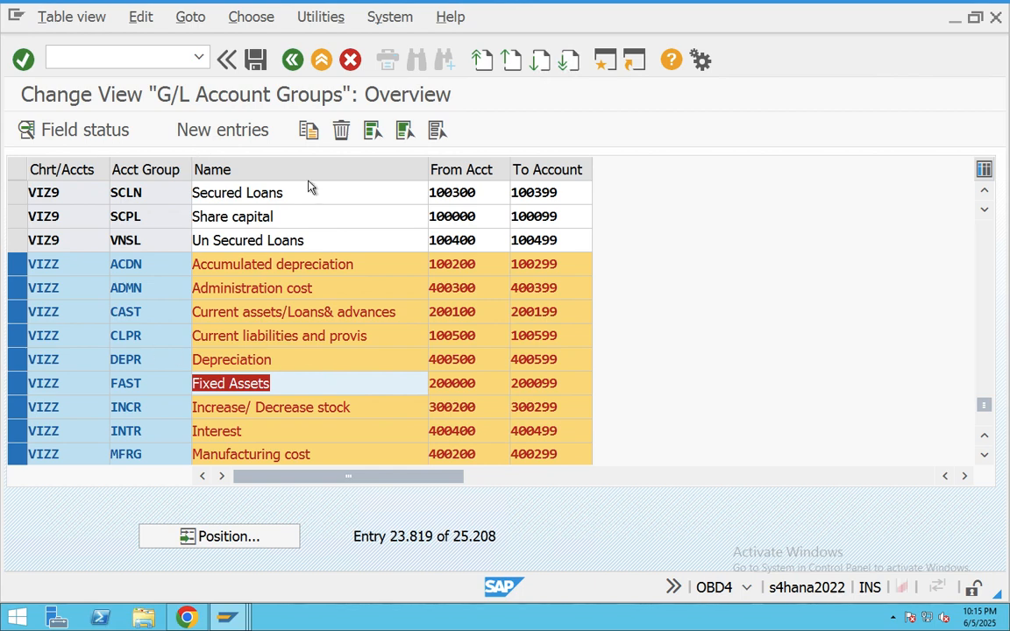
{"action": "left_click", "coordinate": [308, 129]}
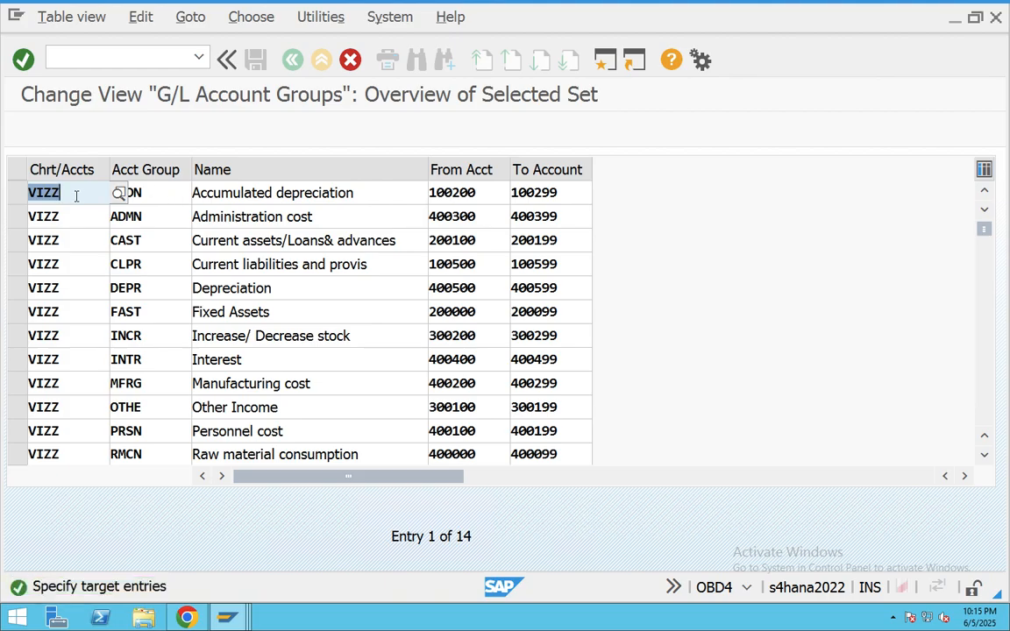
Set the chart of accounts to PECO for the copied groups from ACDN Accumulated depreciation through RMCN Raw material consumption.
{"action": "key", "text": "BackSpace"}
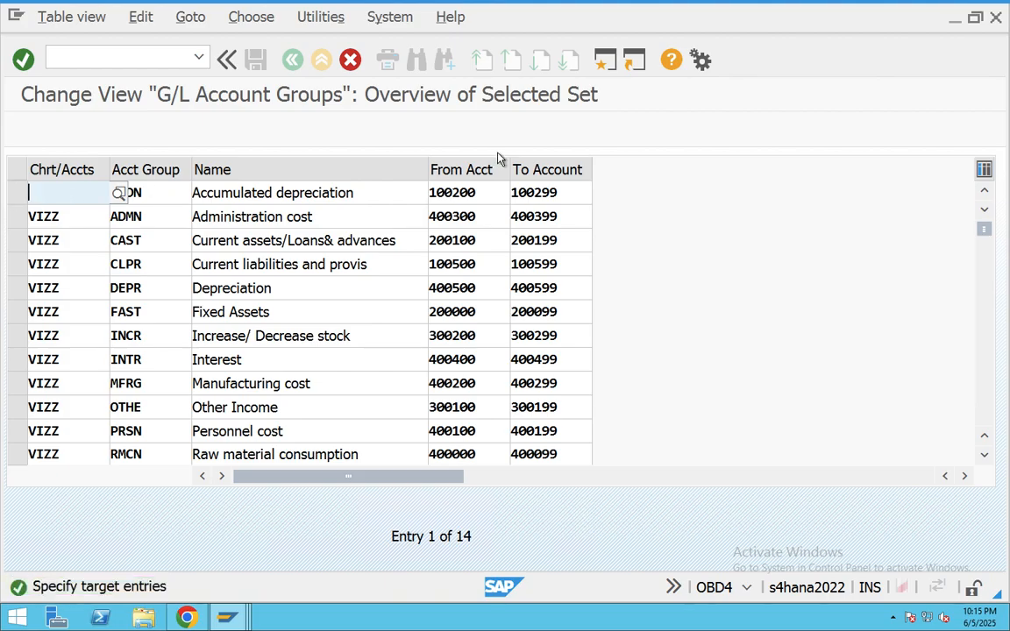
{"action": "type", "text": "PECO"}
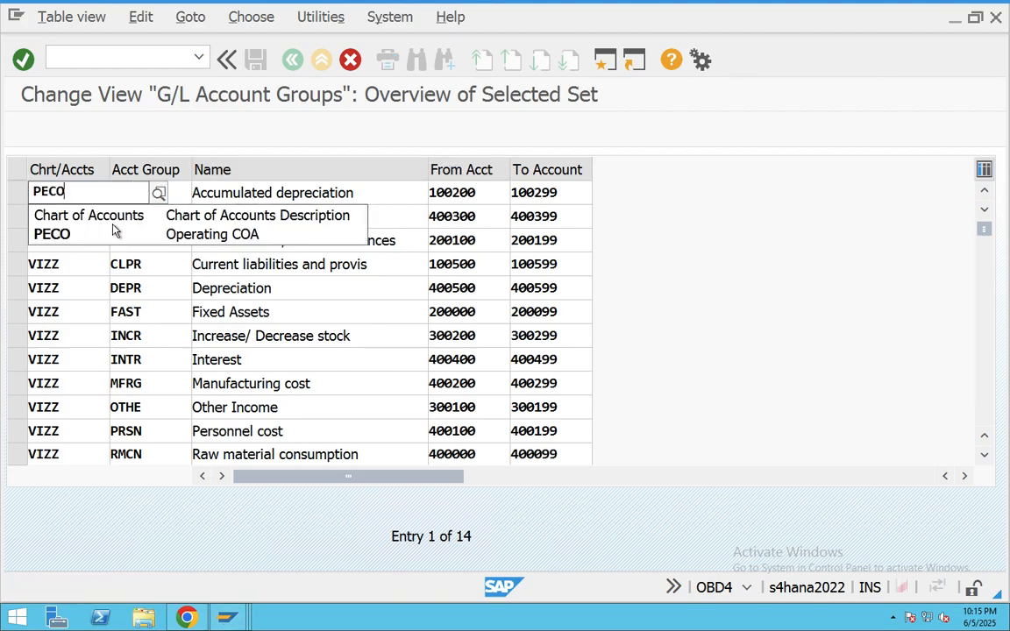
{"action": "left_click", "coordinate": [90, 231]}
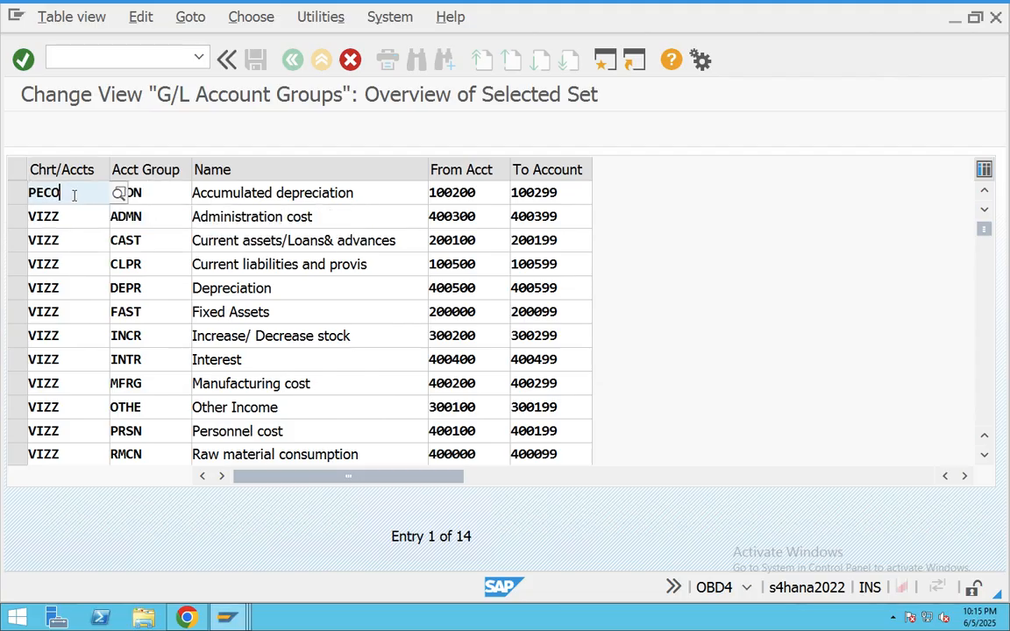
{"action": "left_click_drag", "start_coordinate": [76, 196], "coordinate": [25, 191]}
{"action": "key", "text": "ctrl+c"}
{"action": "left_click_drag", "start_coordinate": [83, 211], "coordinate": [2, 205]}
{"action": "key", "text": "ctrl+v"}
{"action": "left_click_drag", "start_coordinate": [68, 242], "coordinate": [2, 243]}
{"action": "key", "text": "ctrl+v"}
{"action": "left_click_drag", "start_coordinate": [59, 263], "coordinate": [2, 264]}
{"action": "key", "text": "ctrl+v"}
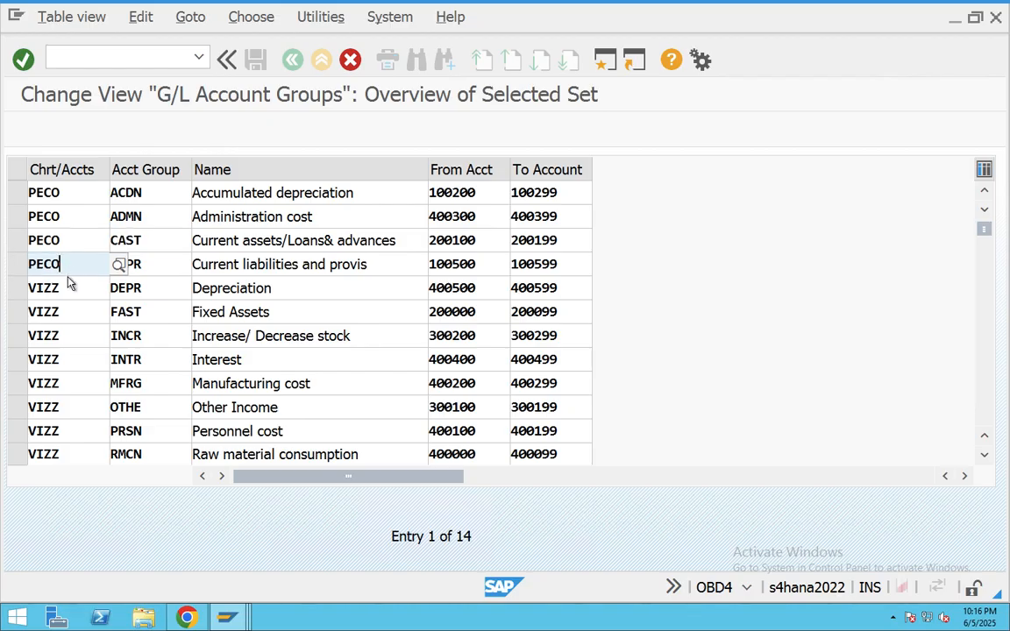
{"action": "left_click_drag", "start_coordinate": [70, 287], "coordinate": [2, 288]}
{"action": "key", "text": "ctrl+v"}
{"action": "left_click_drag", "start_coordinate": [71, 311], "coordinate": [3, 311]}
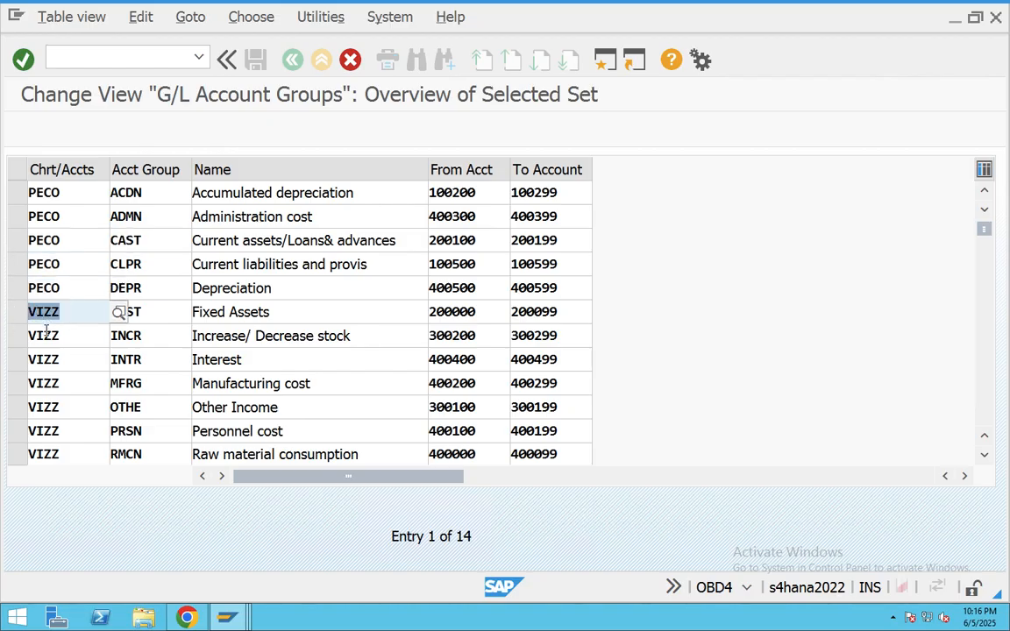
{"action": "key", "text": "ctrl+v"}
{"action": "left_click_drag", "start_coordinate": [68, 336], "coordinate": [3, 335]}
{"action": "key", "text": "ctrl+v"}
{"action": "left_click_drag", "start_coordinate": [69, 359], "coordinate": [2, 360]}
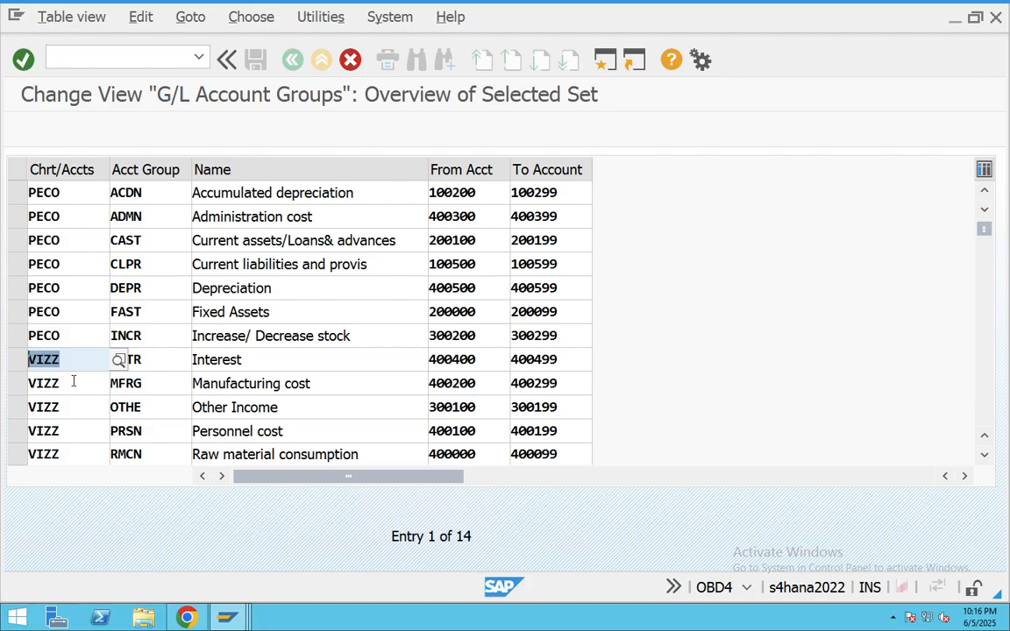
{"action": "key", "text": "ctrl+v"}
{"action": "left_click_drag", "start_coordinate": [71, 383], "coordinate": [3, 383]}
{"action": "key", "text": "ctrl+v"}
{"action": "left_click_drag", "start_coordinate": [99, 407], "coordinate": [4, 407]}
{"action": "key", "text": "ctrl+v"}
{"action": "left_click_drag", "start_coordinate": [70, 430], "coordinate": [3, 433]}
{"action": "key", "text": "ctrl+v"}
{"action": "left_click_drag", "start_coordinate": [70, 454], "coordinate": [2, 454]}
{"action": "key", "text": "ctrl+v"}
Check the copied groups' chart of accounts and the number ranges of Administration cost, Current assets/Loans& advances and Depreciation.
{"action": "double_click", "coordinate": [68, 202]}
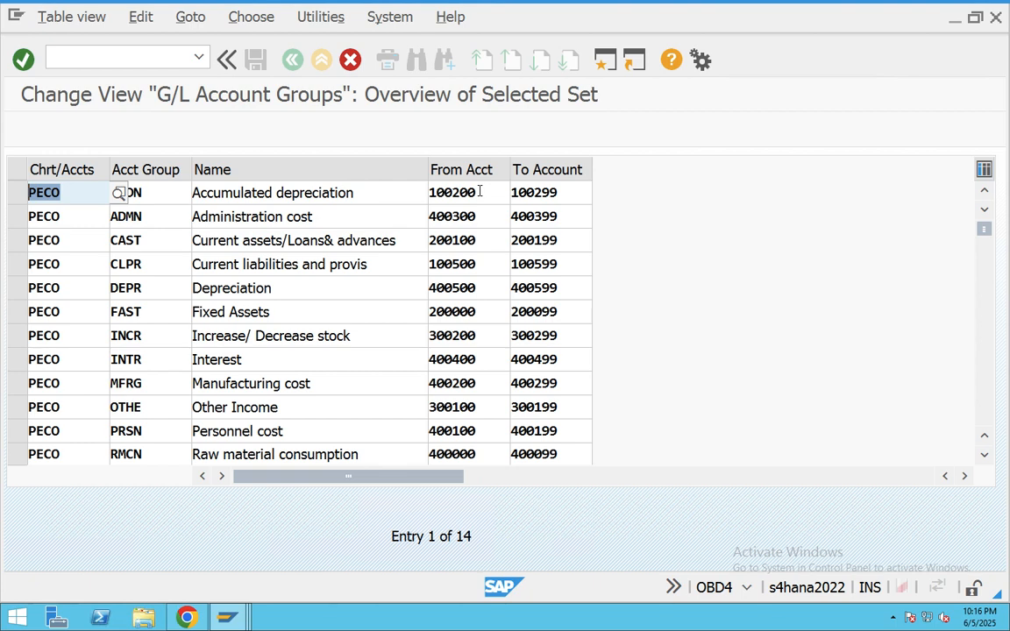
{"action": "left_click_drag", "start_coordinate": [338, 220], "coordinate": [267, 217]}
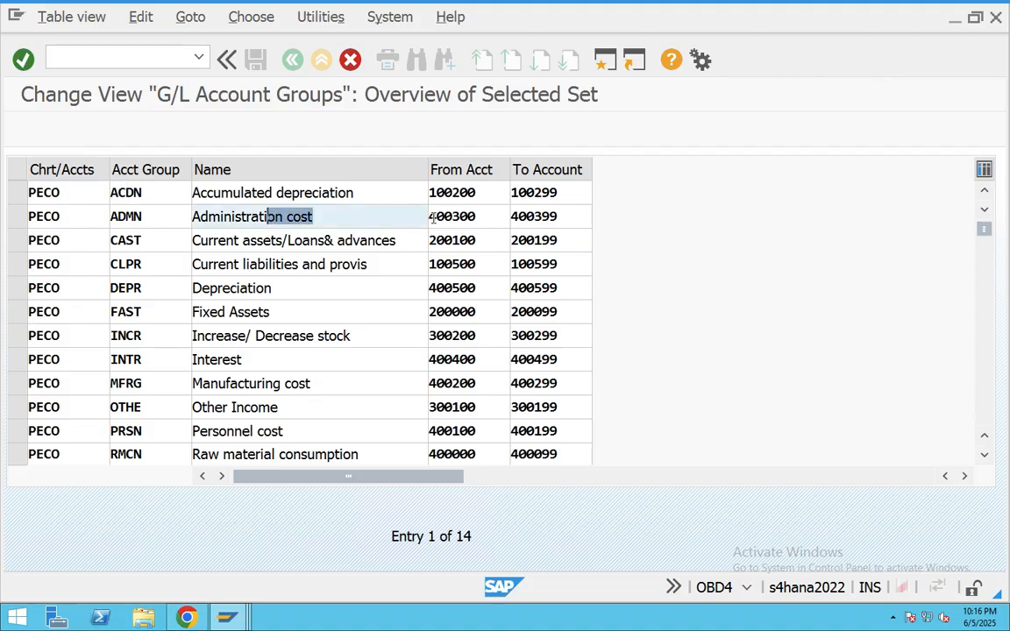
{"action": "left_click_drag", "start_coordinate": [481, 217], "coordinate": [416, 219]}
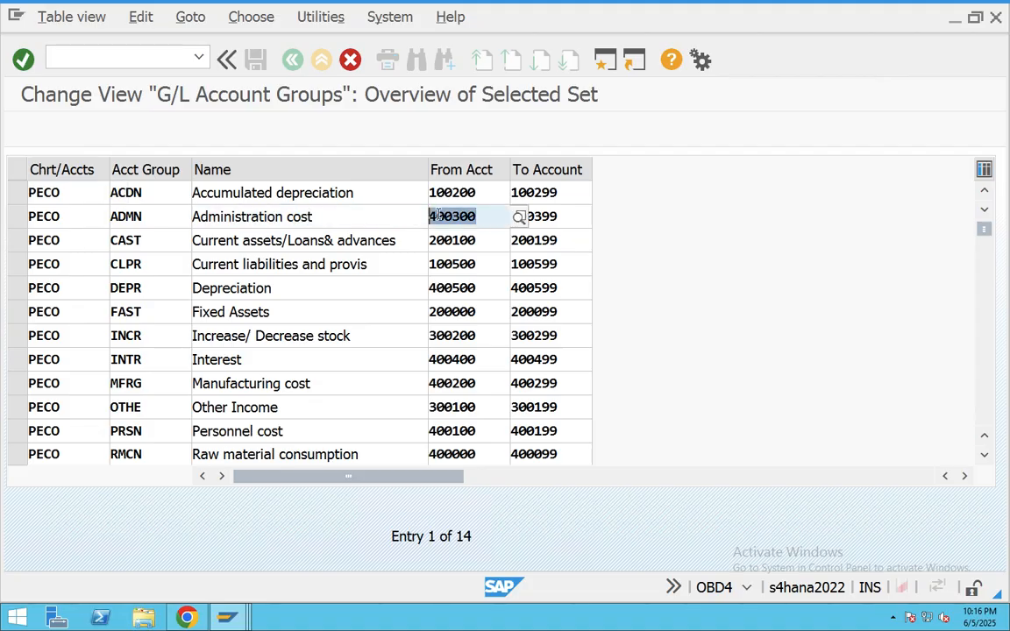
{"action": "left_click_drag", "start_coordinate": [568, 217], "coordinate": [535, 219]}
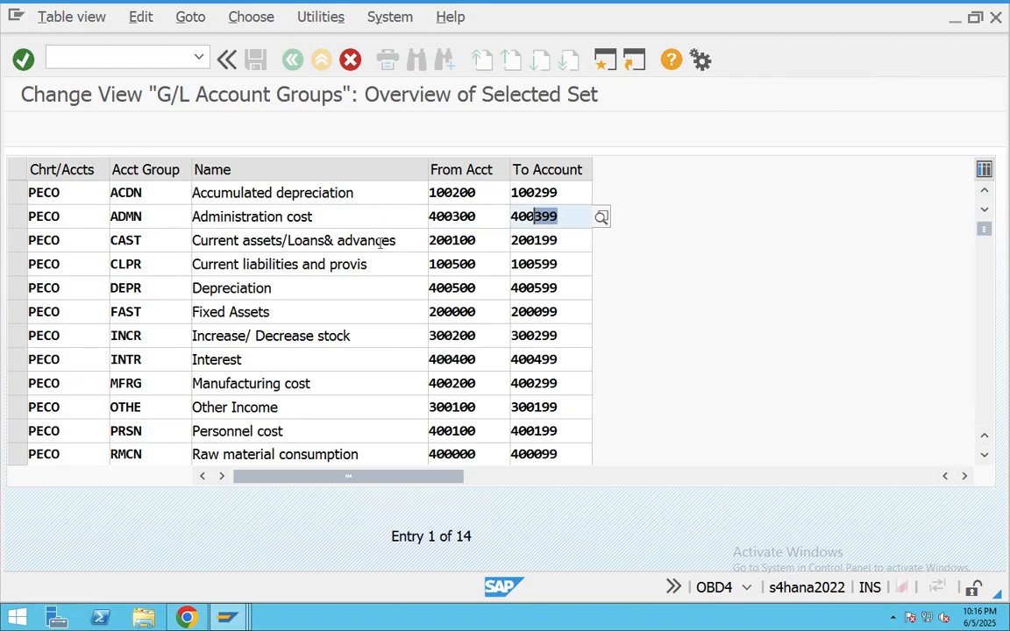
{"action": "left_click_drag", "start_coordinate": [396, 241], "coordinate": [285, 243]}
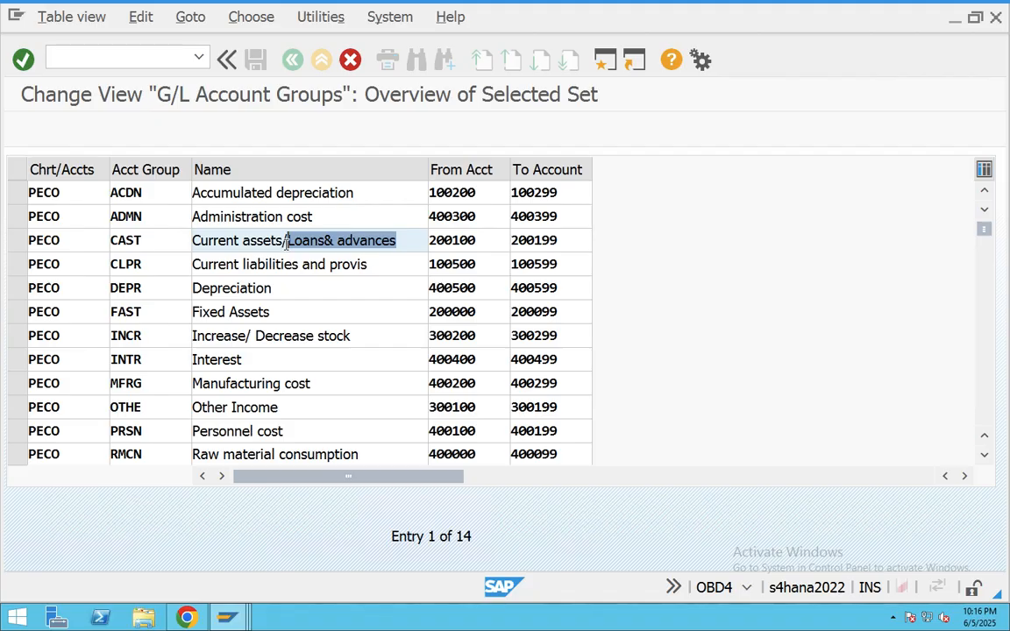
{"action": "double_click", "coordinate": [430, 240]}
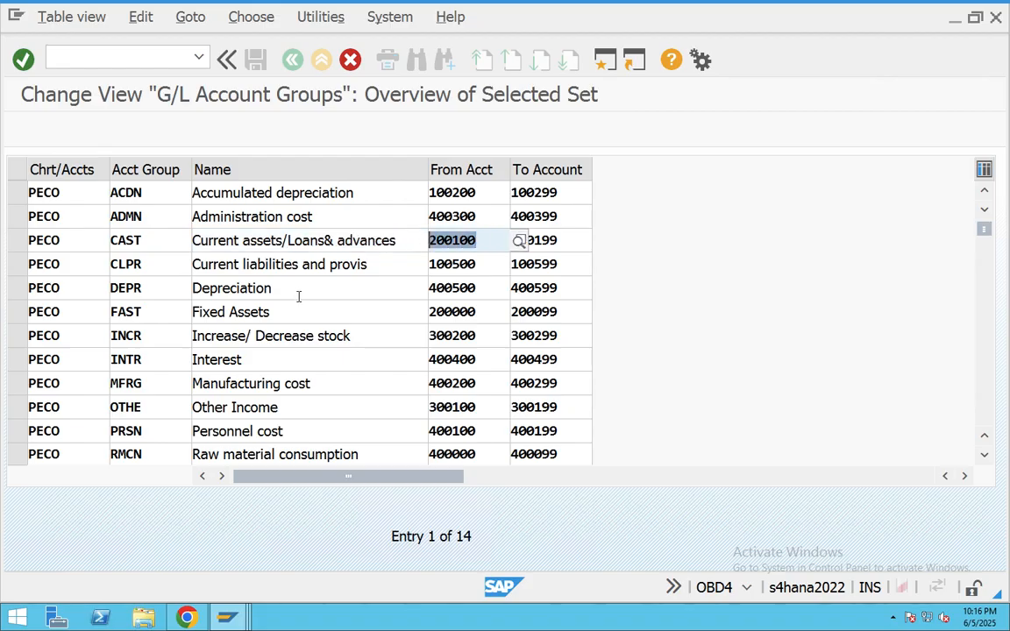
{"action": "left_click_drag", "start_coordinate": [298, 296], "coordinate": [233, 301]}
{"action": "left_click_drag", "start_coordinate": [491, 293], "coordinate": [423, 295]}
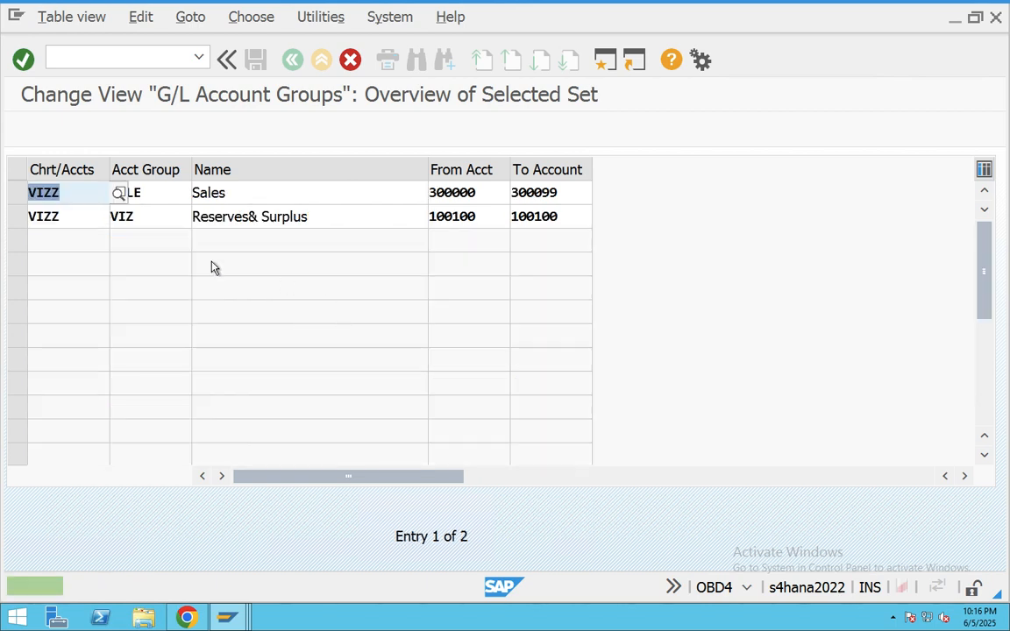
Set the chart of accounts to PECO for the copied Sales and Reserves& Surplus groups and complete the copy.
{"action": "key", "text": "BackSpace"}
{"action": "type", "text": "PECO"}
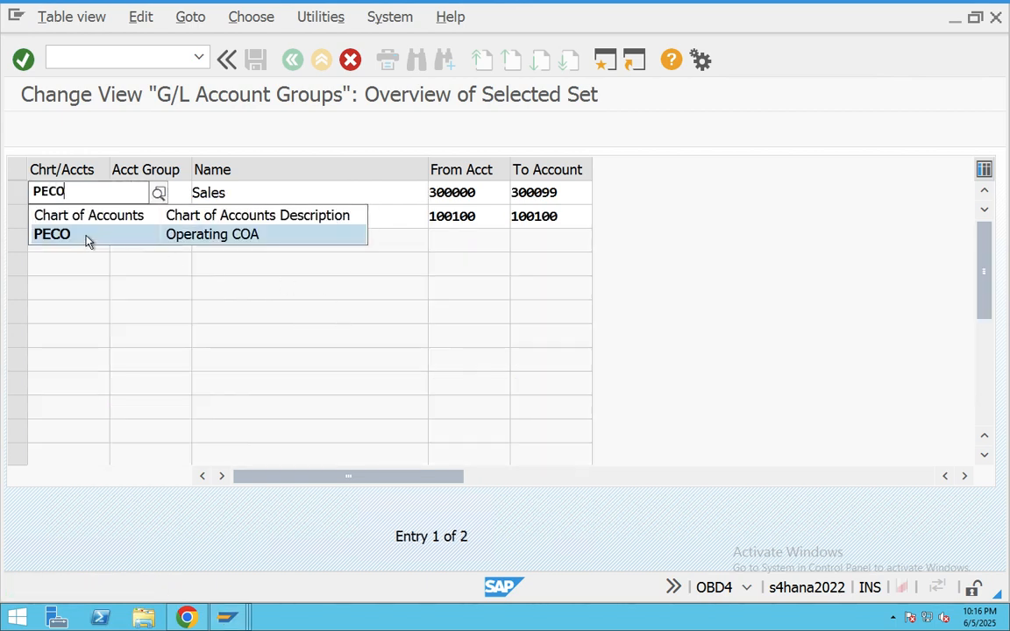
{"action": "left_click", "coordinate": [85, 237]}
{"action": "left_click_drag", "start_coordinate": [68, 219], "coordinate": [12, 223]}
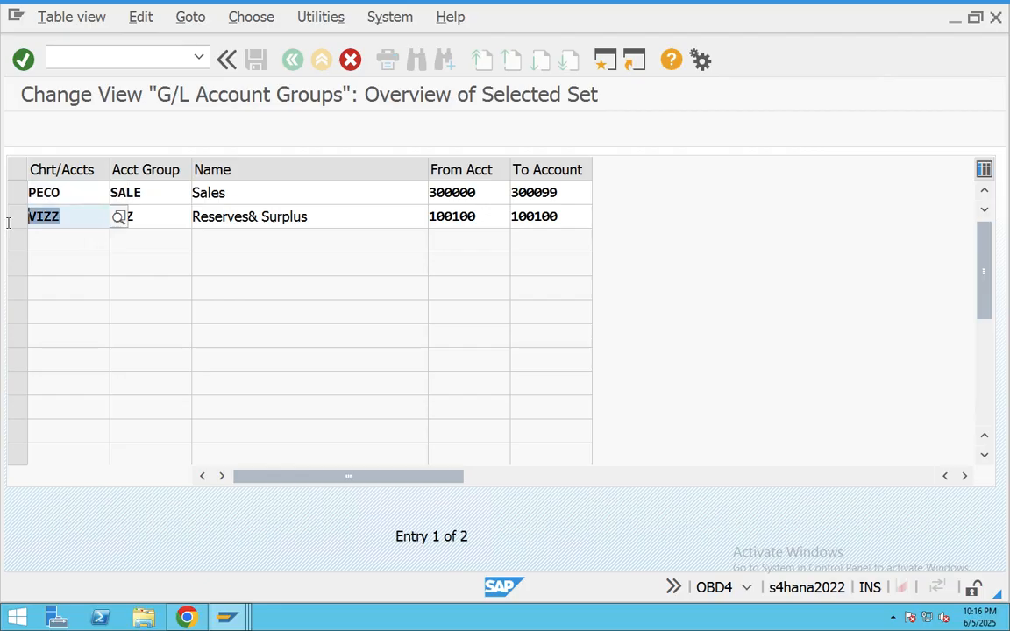
{"action": "type", "text": "PECO"}
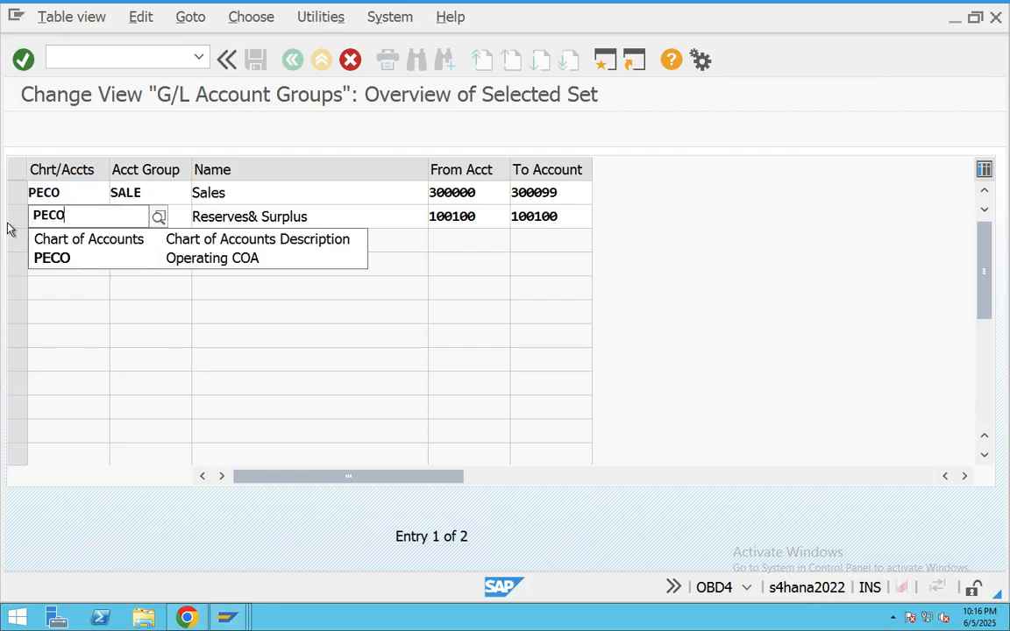
{"action": "left_click", "coordinate": [53, 257]}
{"action": "key", "text": "Return"}
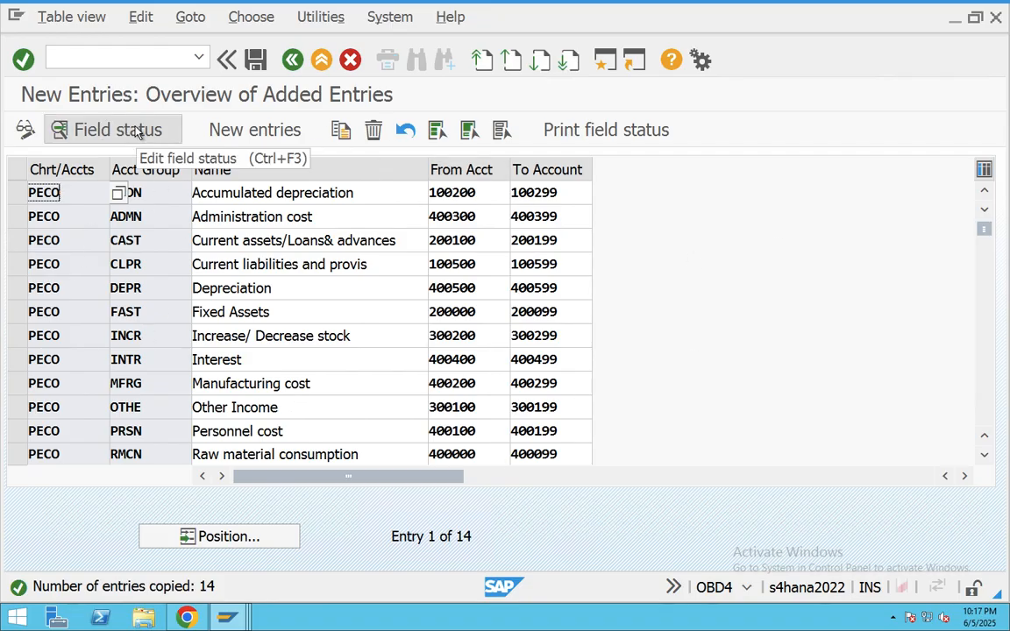
Save the copied PECO account groups and confirm the save dialog.
{"action": "left_click", "coordinate": [256, 60]}
{"action": "left_click_drag", "start_coordinate": [357, 325], "coordinate": [145, 328]}
{"action": "left_click_drag", "start_coordinate": [294, 303], "coordinate": [220, 306]}
{"action": "left_click", "coordinate": [253, 368]}
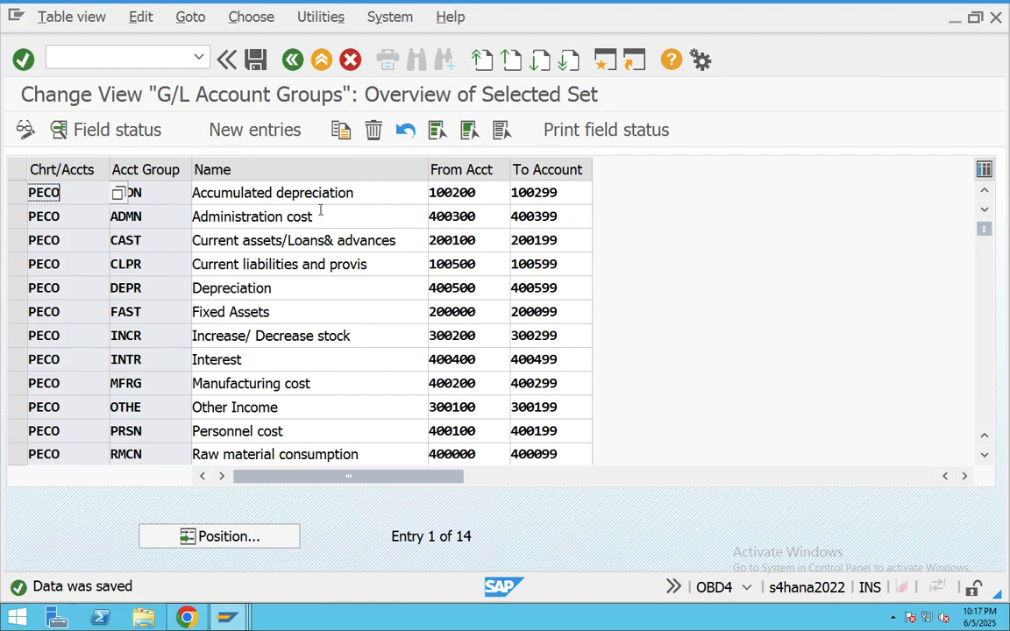
Review the names of the PECO account groups Administration cost, Current assets/Loans& advances and Depreciation.
{"action": "left_click_drag", "start_coordinate": [317, 217], "coordinate": [192, 216]}
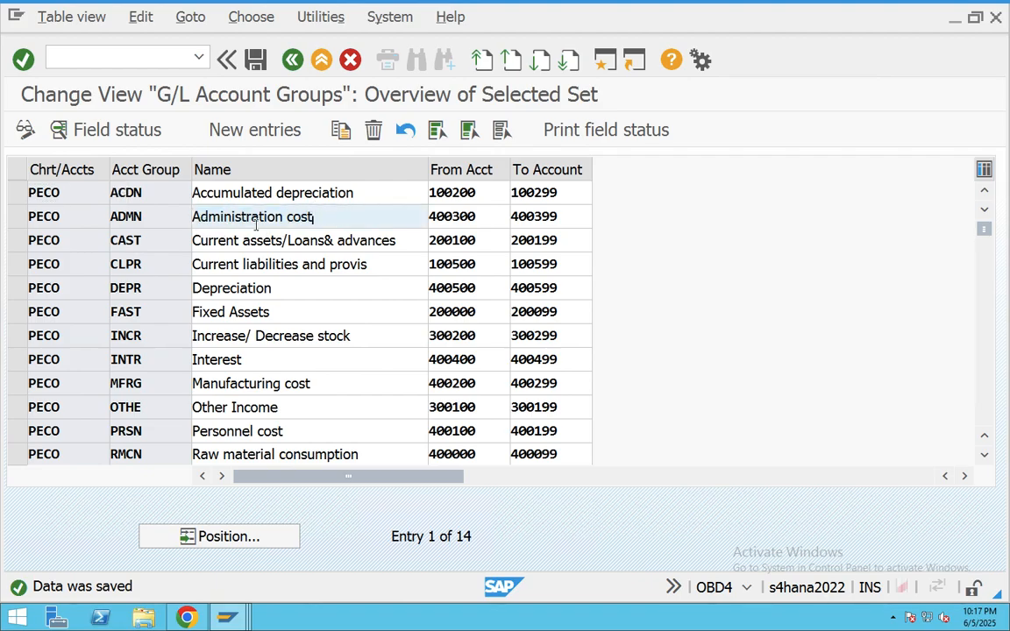
{"action": "left_click_drag", "start_coordinate": [303, 240], "coordinate": [187, 248]}
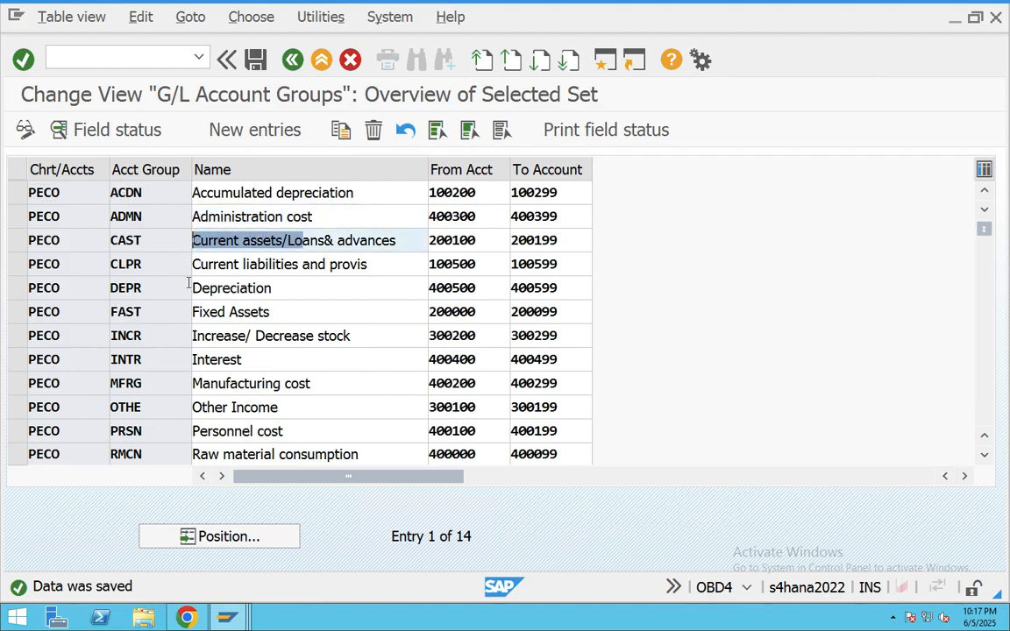
{"action": "left_click_drag", "start_coordinate": [286, 290], "coordinate": [183, 295]}
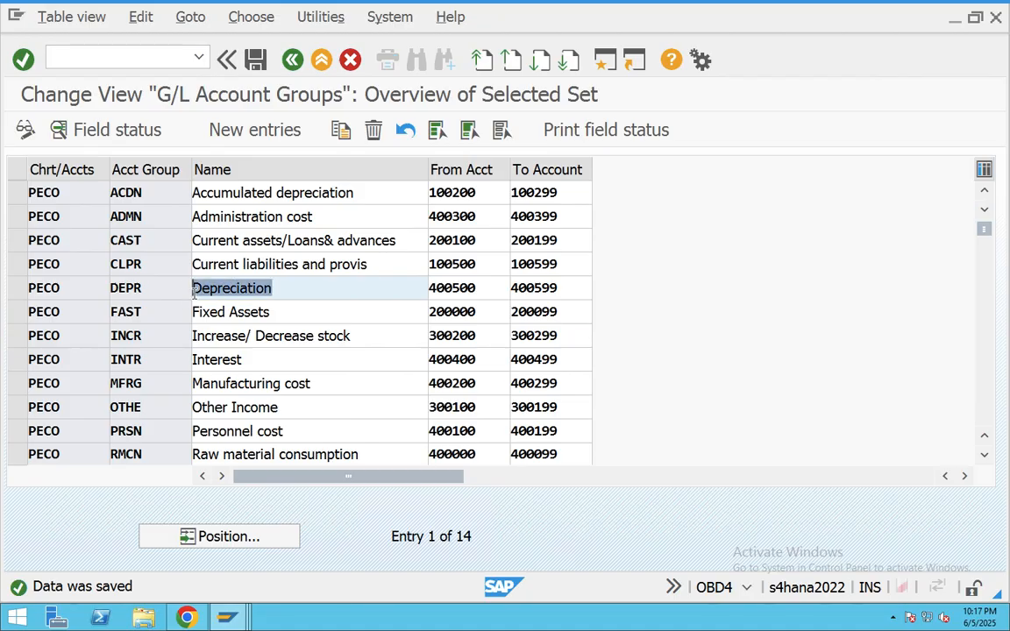
{"action": "left_click_drag", "start_coordinate": [325, 212], "coordinate": [189, 221]}
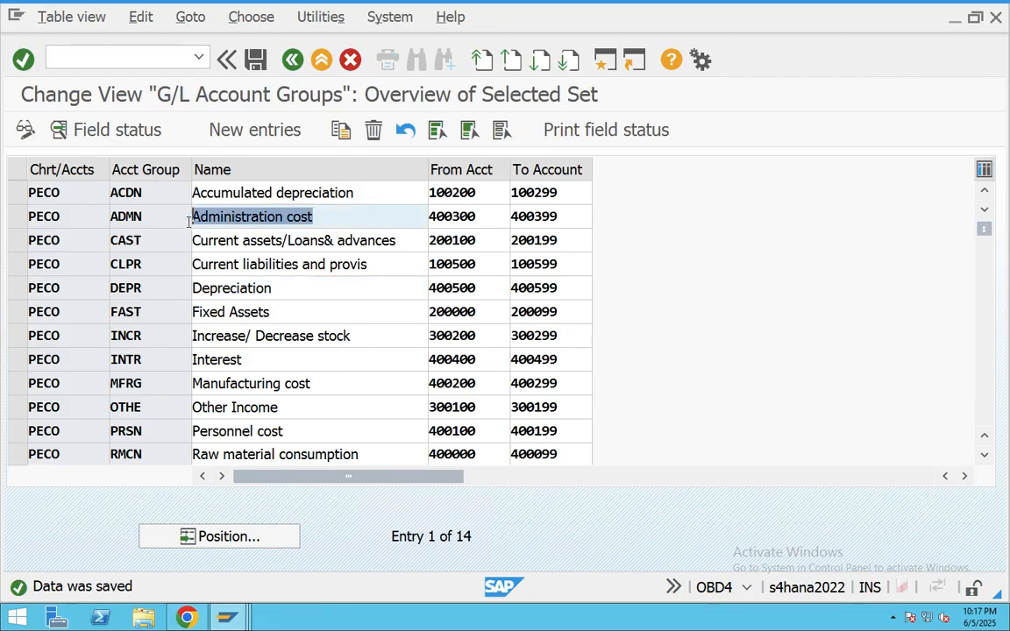
Try to open the field status of the PECO Administration cost group, and clear the row's marking.
{"action": "left_click", "coordinate": [14, 215]}
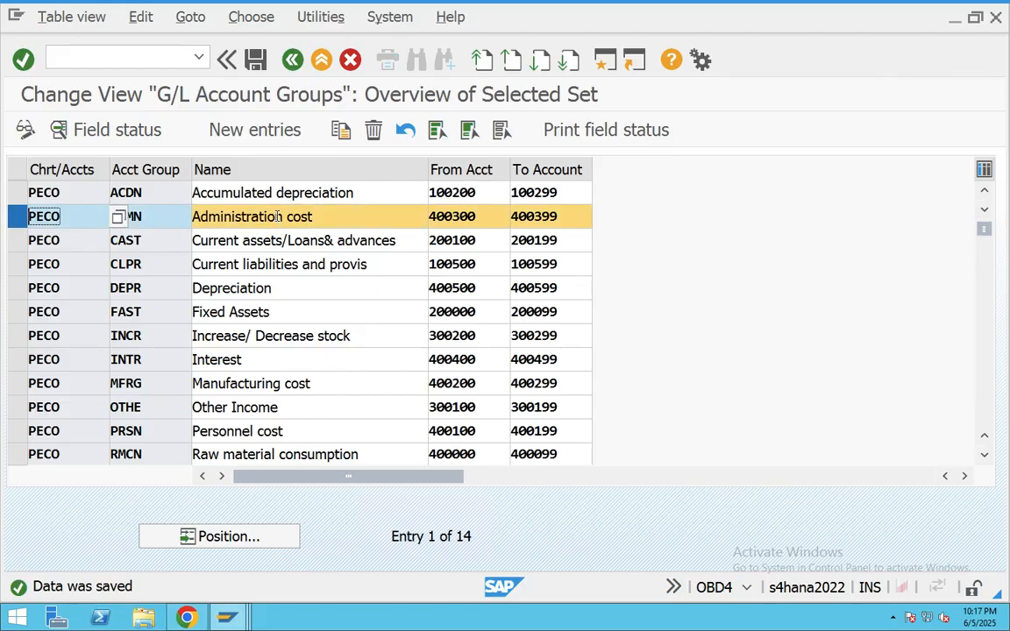
{"action": "left_click", "coordinate": [128, 130]}
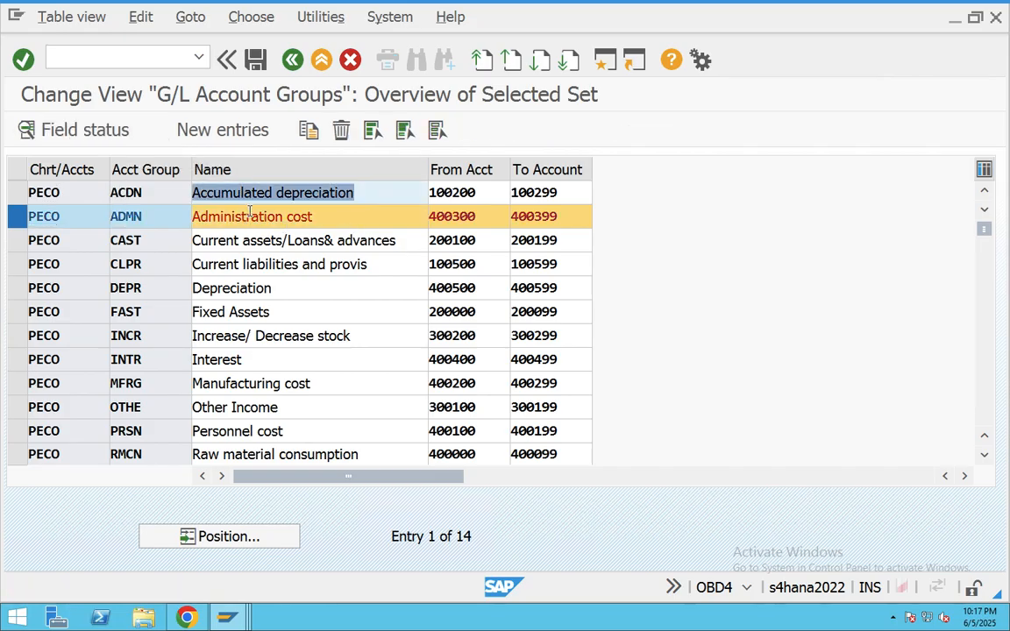
{"action": "left_click", "coordinate": [16, 216]}
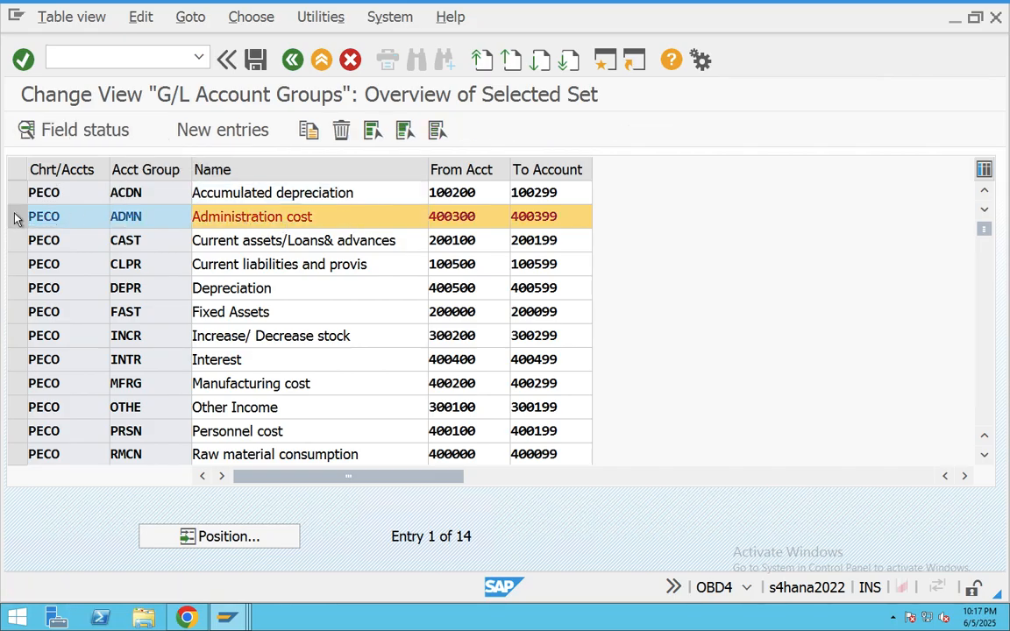
{"action": "double_click", "coordinate": [253, 216]}
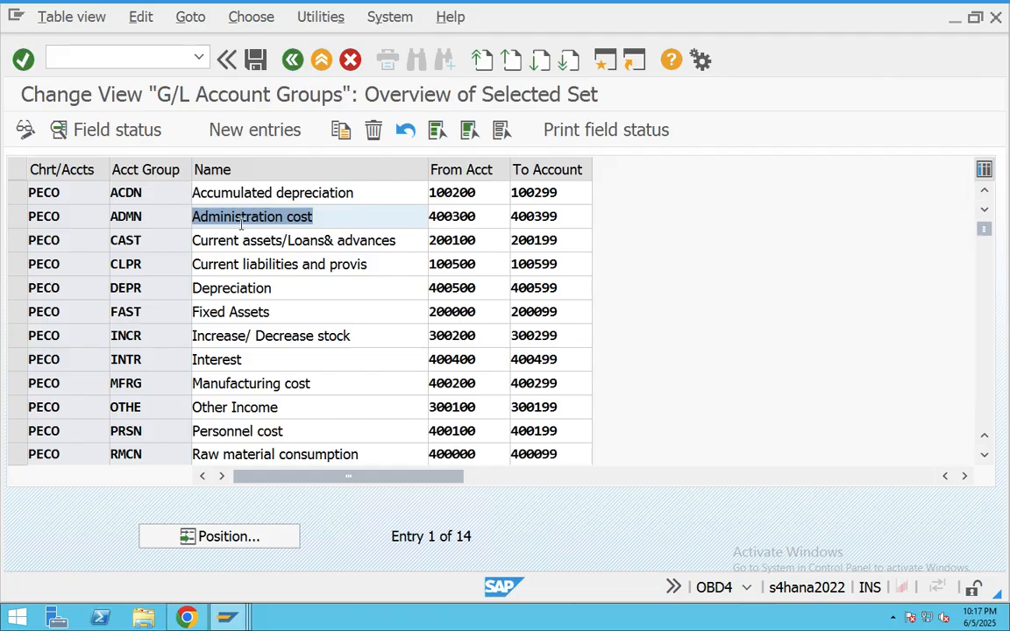
{"action": "left_click", "coordinate": [242, 221]}
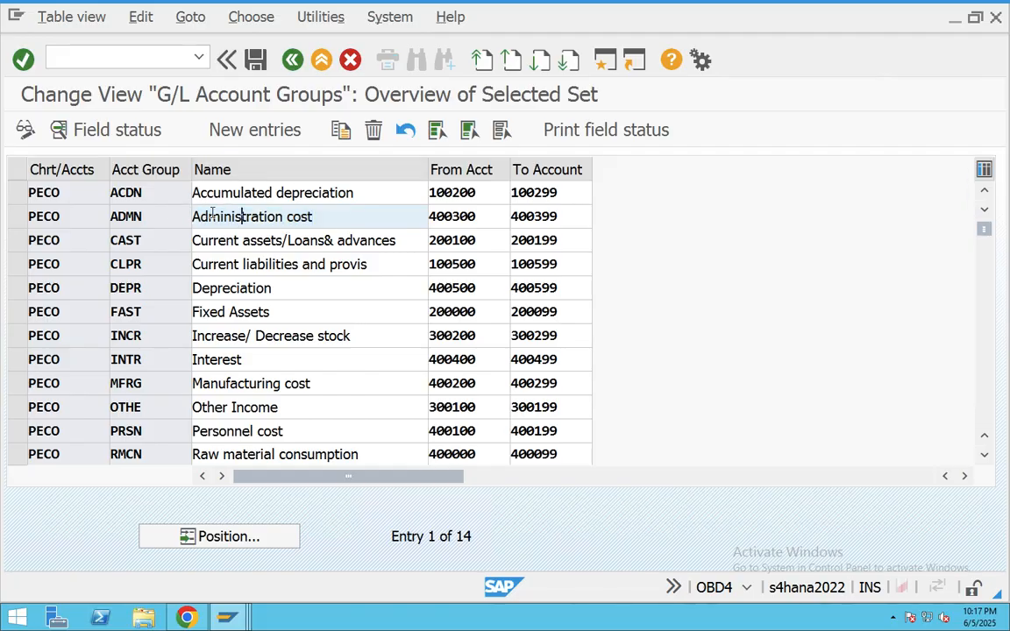
Review the field status subgroups Control and Account management of the PECO Administration cost group, and return to the account groups list.
{"action": "left_click", "coordinate": [115, 123]}
{"action": "left_click", "coordinate": [290, 61]}
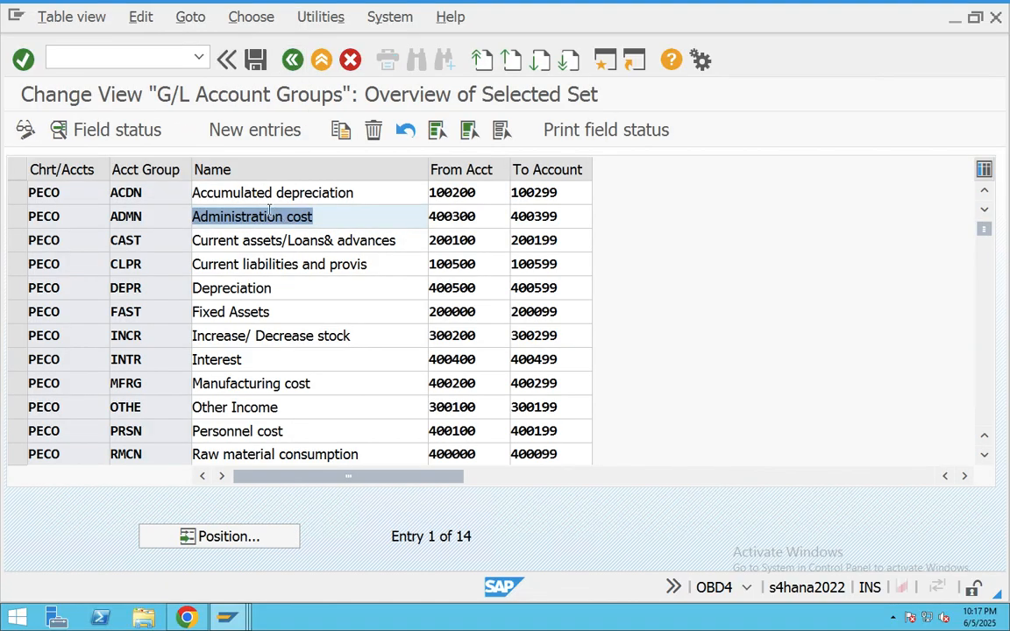
{"action": "left_click", "coordinate": [123, 129]}
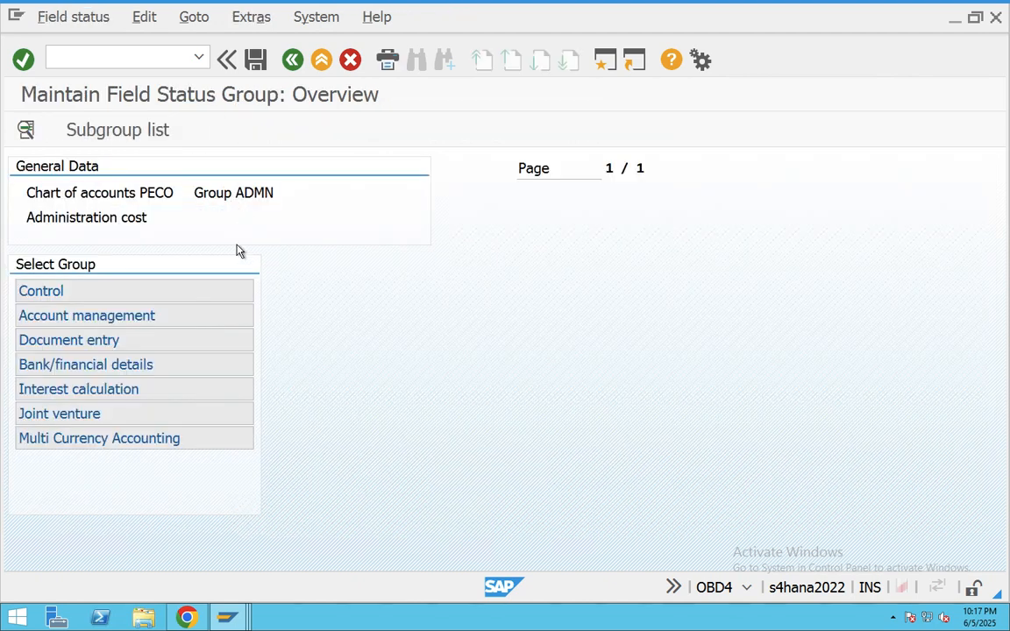
{"action": "left_click", "coordinate": [95, 293]}
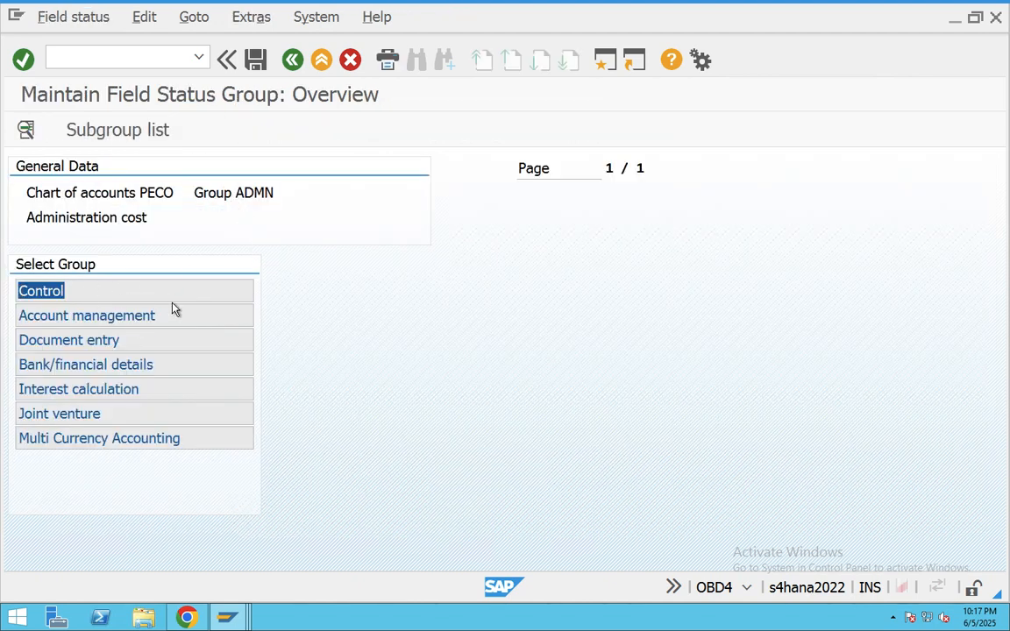
{"action": "left_click", "coordinate": [146, 317]}
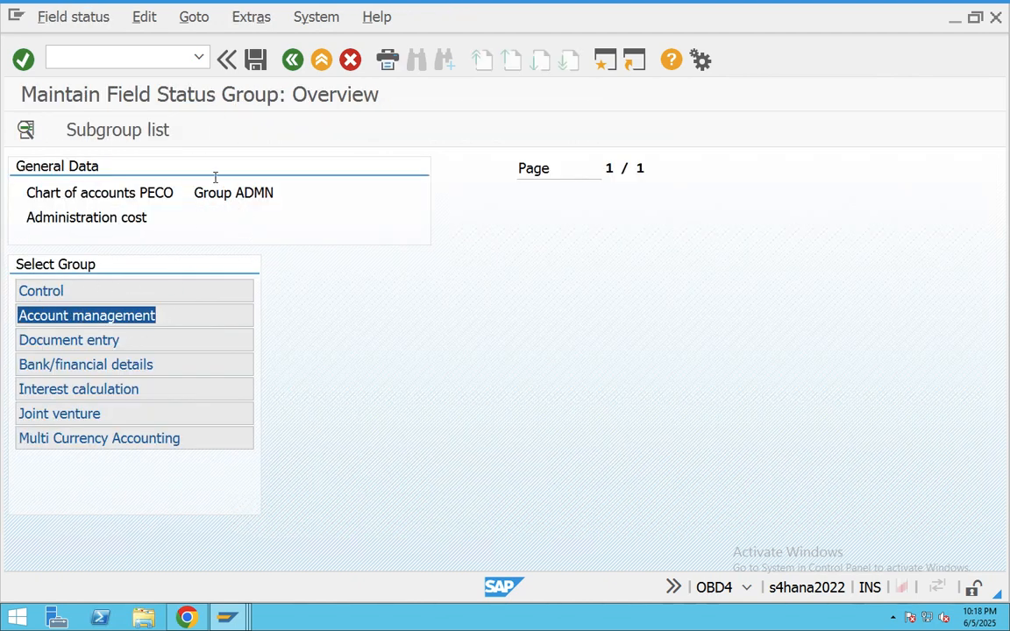
{"action": "left_click", "coordinate": [292, 61]}
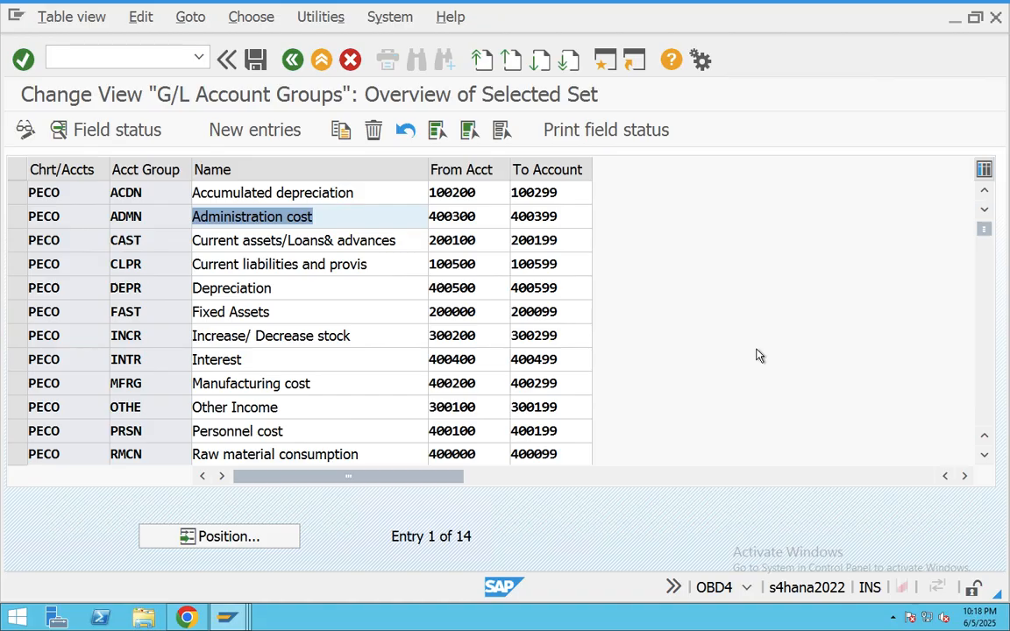
Open transaction FS00 in a new session and display G/L account 400300 Rent under Administration cost.
{"action": "left_click", "coordinate": [612, 66]}
{"action": "type", "text": "fs00"}
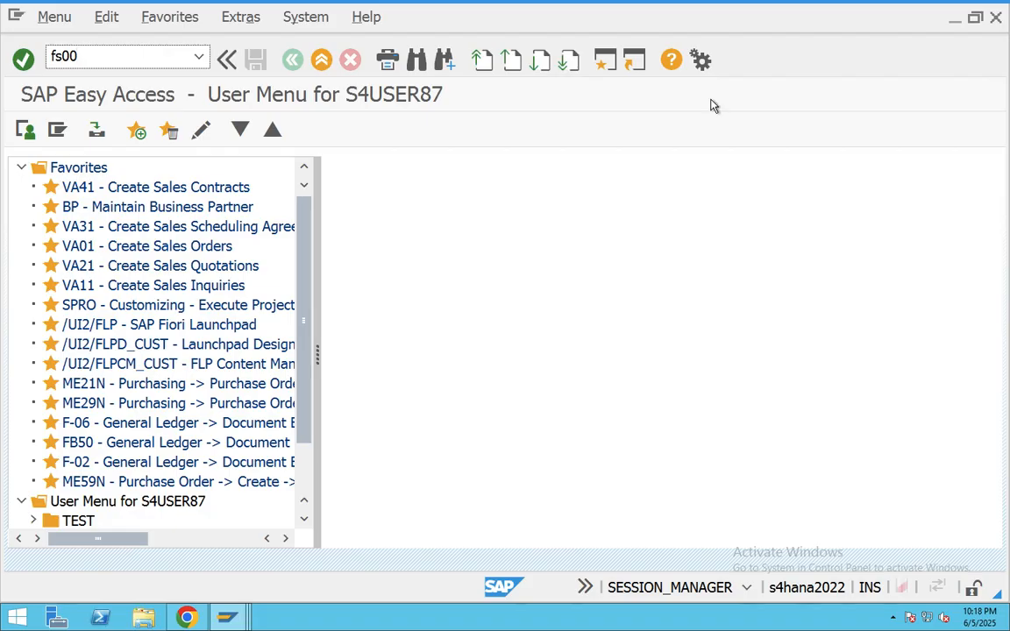
{"action": "key", "text": "Return"}
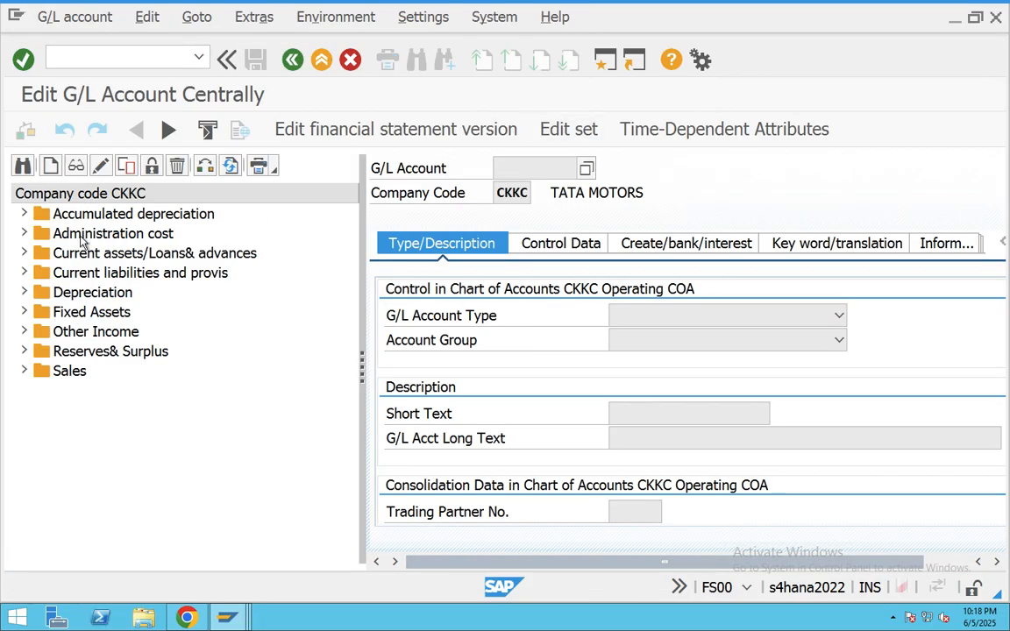
{"action": "left_click", "coordinate": [21, 235]}
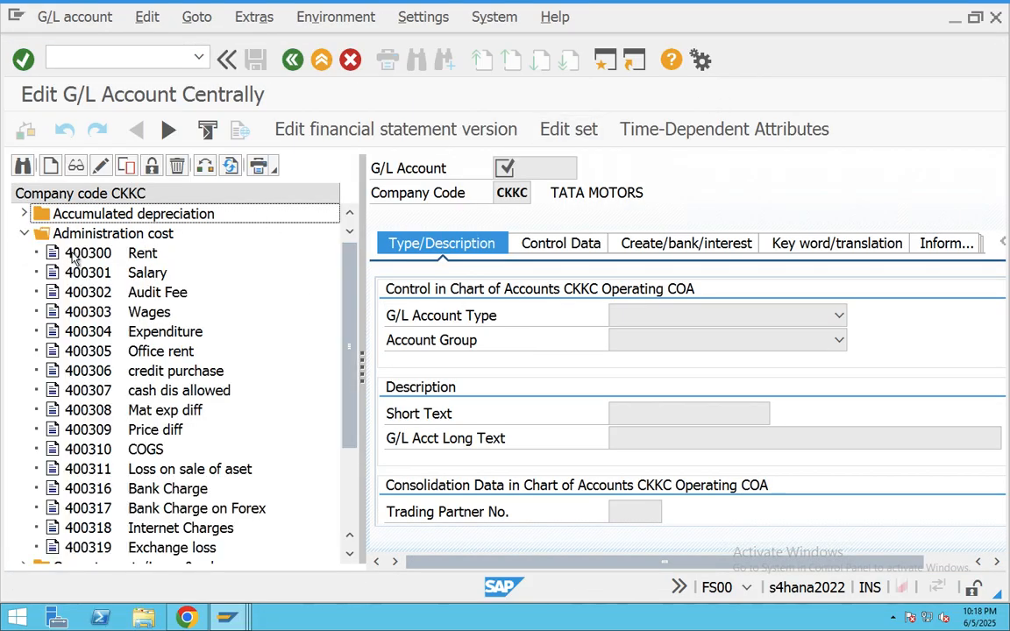
{"action": "double_click", "coordinate": [108, 254]}
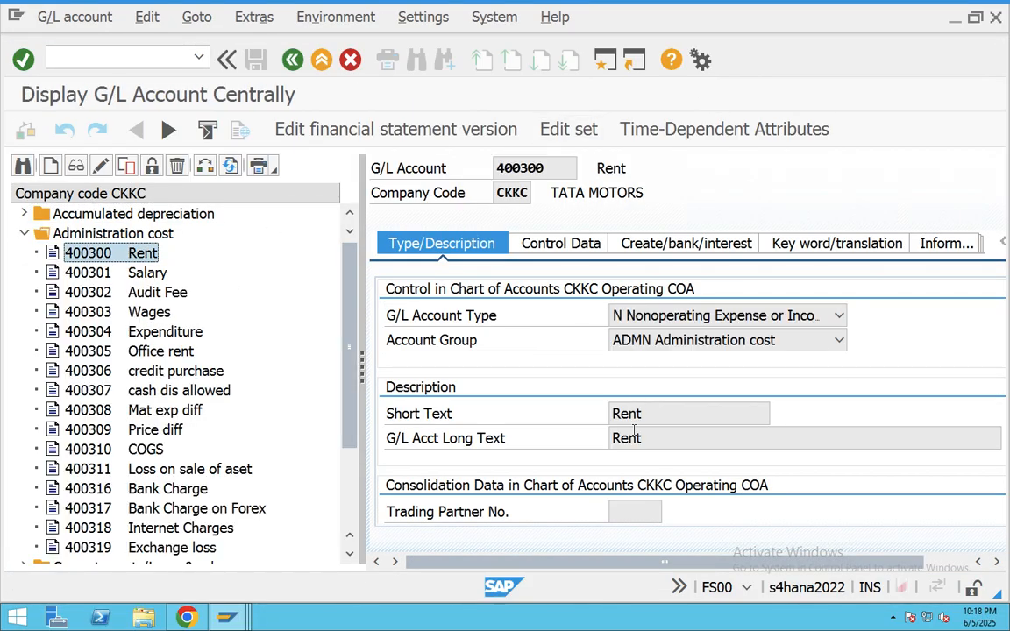
Examine the Rent account's control data and its document creation and bank settings.
{"action": "left_click", "coordinate": [557, 244]}
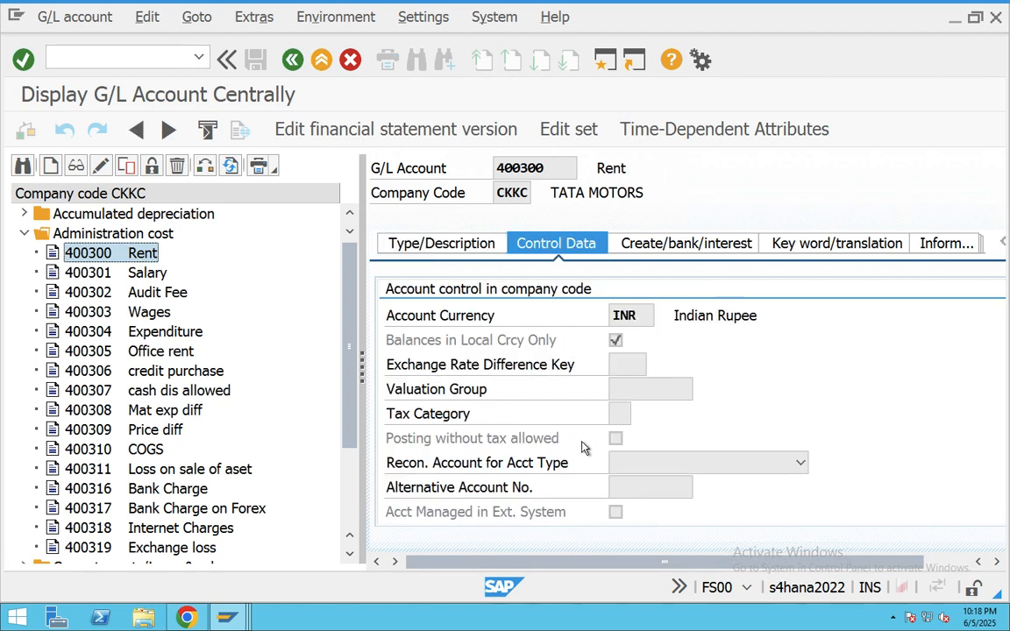
{"action": "left_click", "coordinate": [661, 247]}
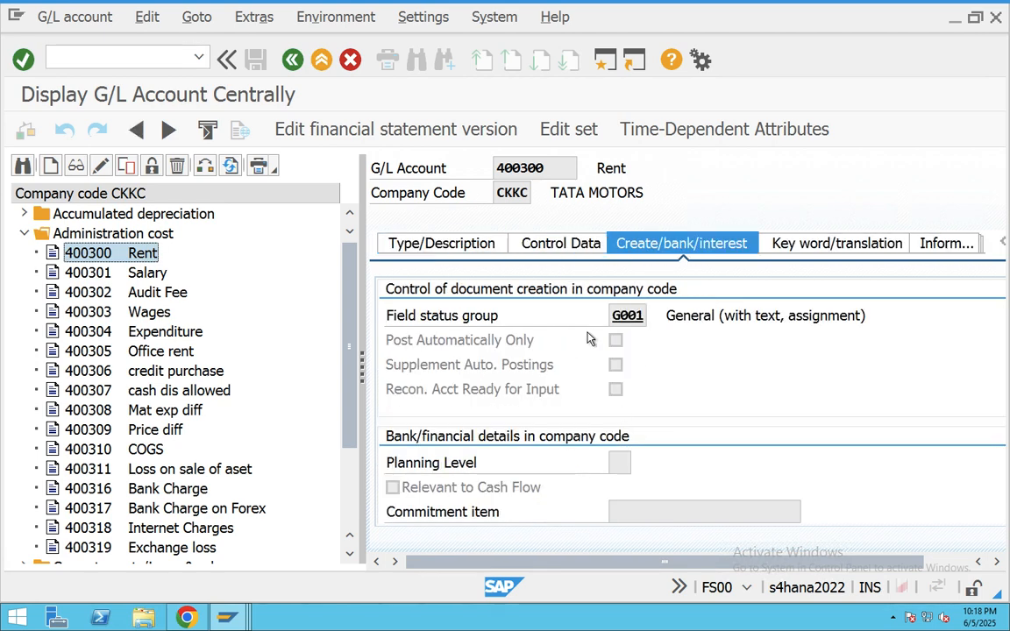
{"action": "left_click", "coordinate": [543, 240]}
{"action": "left_click", "coordinate": [640, 364]}
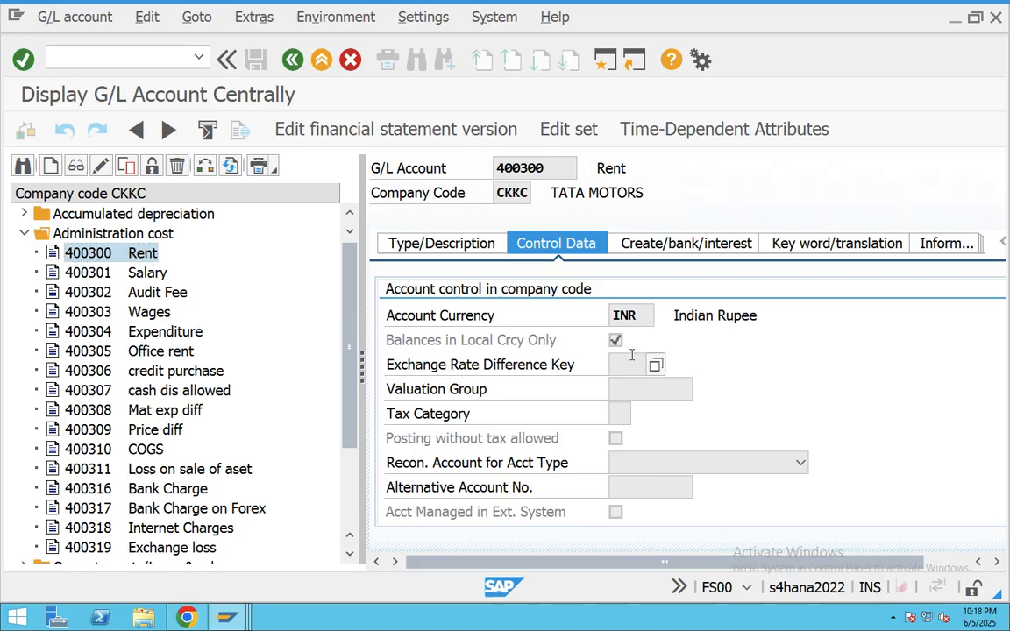
{"action": "left_click", "coordinate": [619, 413]}
{"action": "left_click", "coordinate": [630, 366]}
{"action": "left_click", "coordinate": [430, 243]}
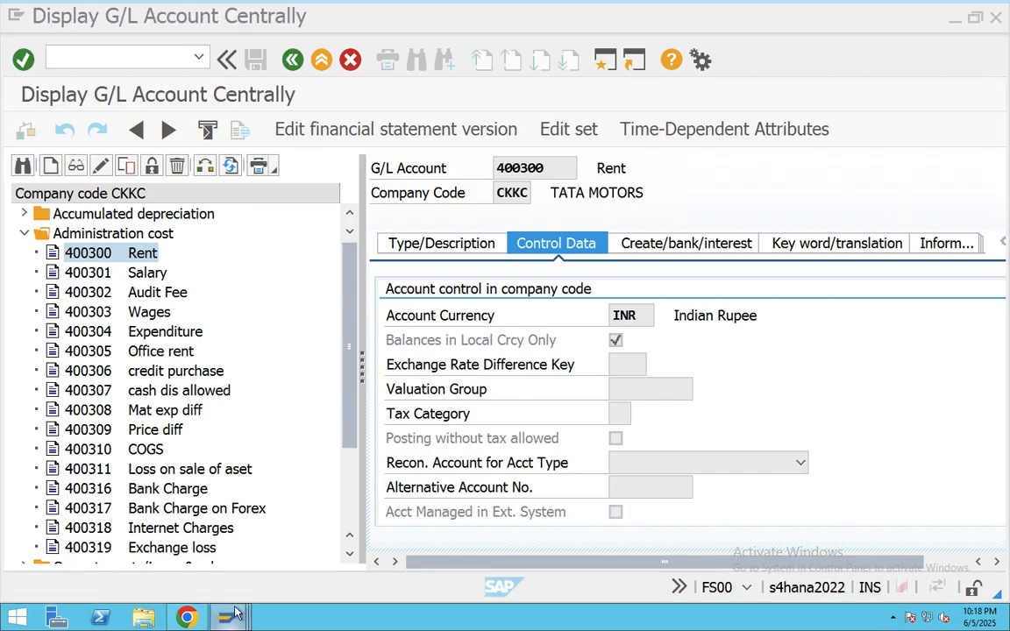
Return to the OBD4 account groups session, save, and exit the transaction.
{"action": "mouse_move", "coordinate": [226, 617]}
{"action": "left_click", "coordinate": [298, 512]}
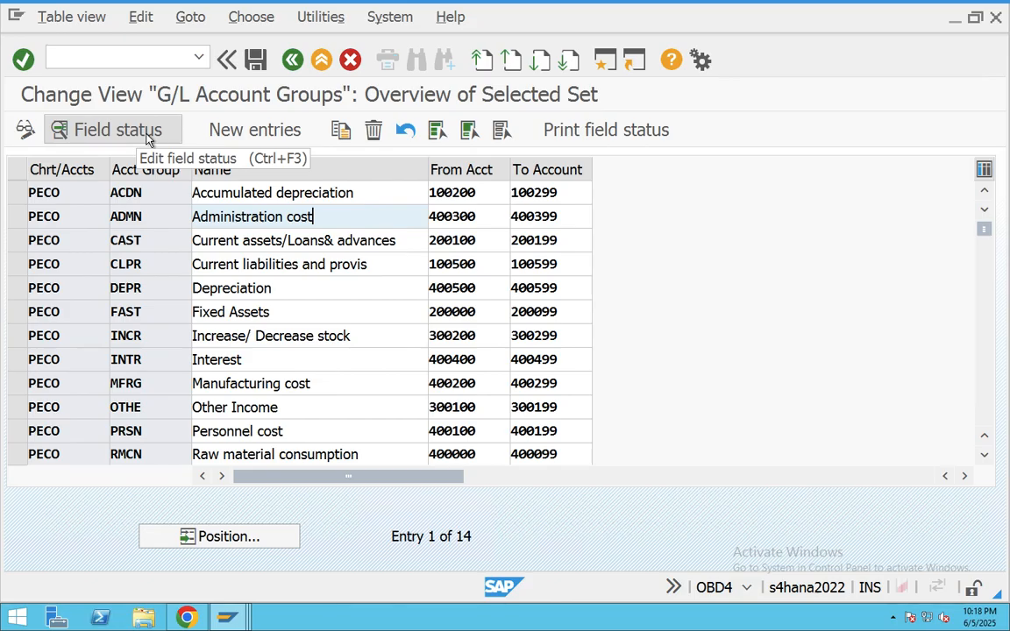
{"action": "left_click", "coordinate": [254, 62]}
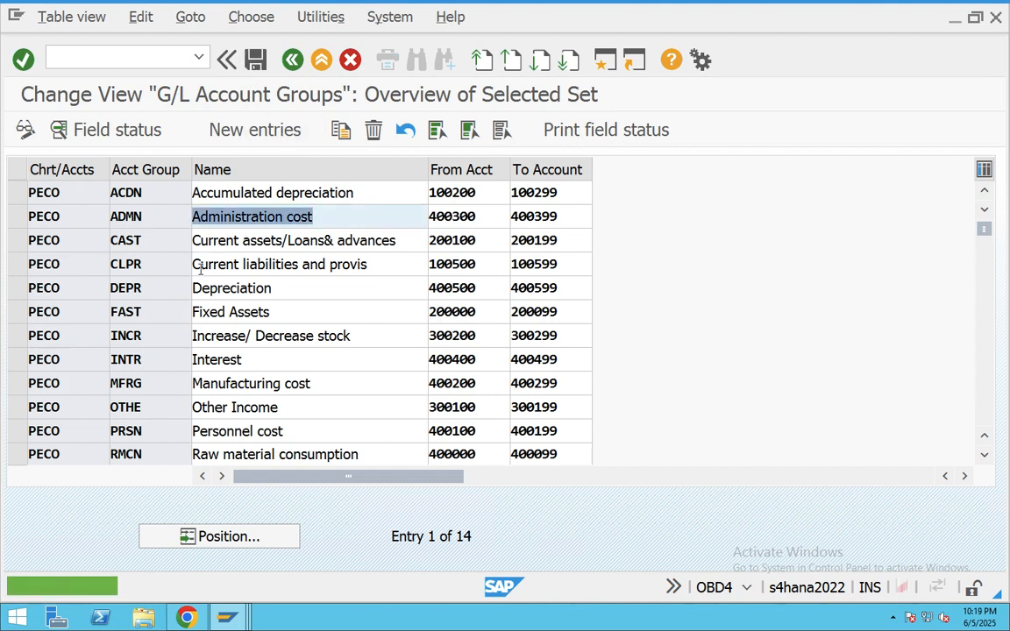
{"action": "left_click", "coordinate": [293, 59]}
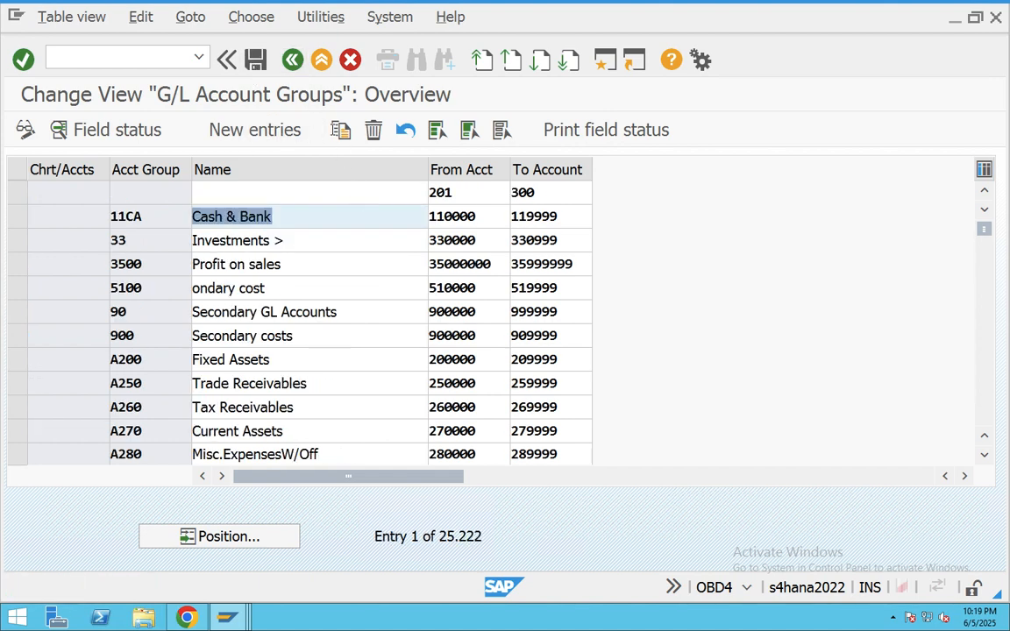
{"action": "left_click", "coordinate": [292, 59]}
Switch to the TextEdit notes and copy the line "Define GL Account Groups —OBD4" to the end, leaving a blank line before it.
{"action": "key", "text": "ctrl+Left"}
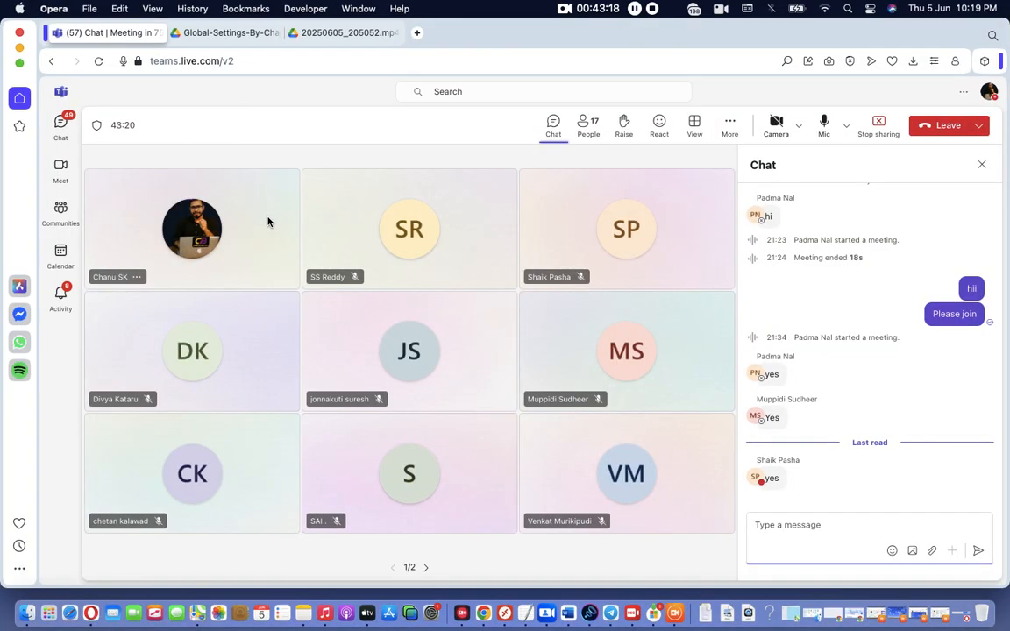
{"action": "left_click", "coordinate": [531, 616]}
{"action": "scroll", "coordinate": [451, 484], "scroll_direction": "down", "scroll_amount": 10}
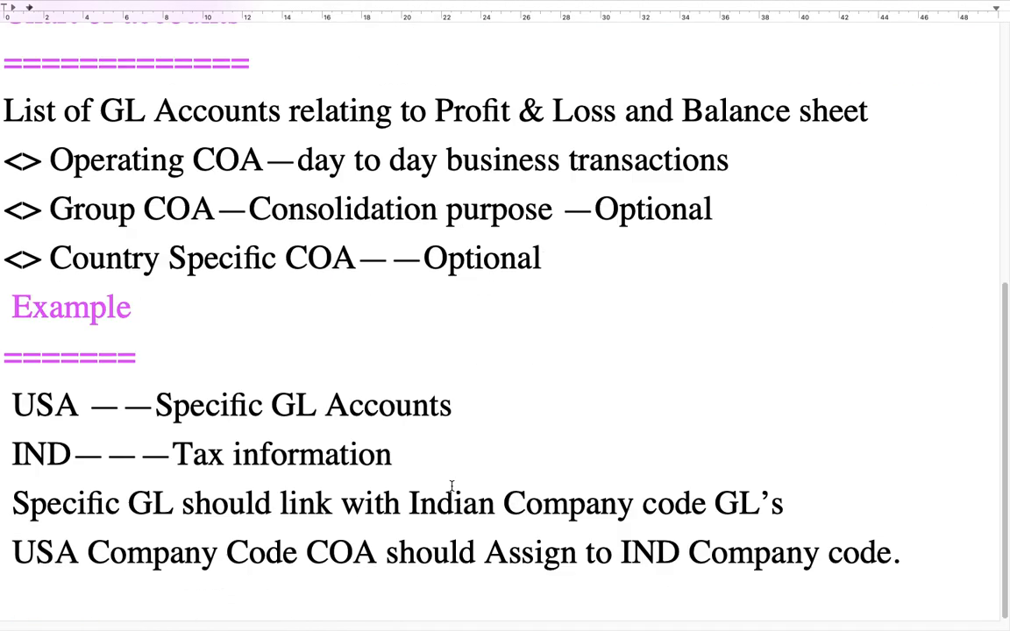
{"action": "scroll", "coordinate": [451, 484], "scroll_direction": "up", "scroll_amount": 10}
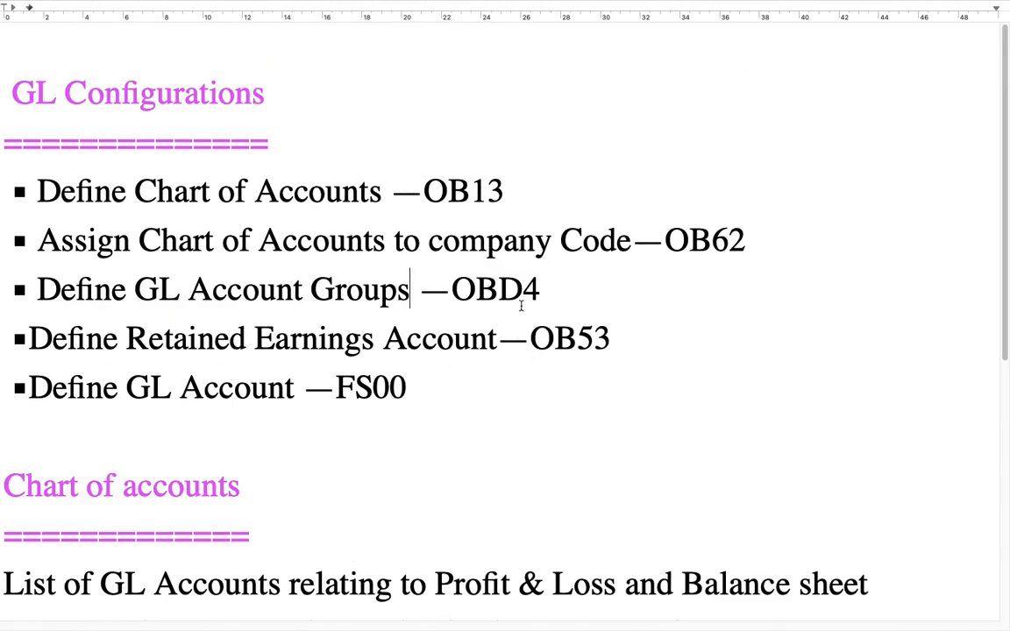
{"action": "left_click_drag", "start_coordinate": [591, 284], "coordinate": [4, 307]}
{"action": "key", "text": "super+c"}
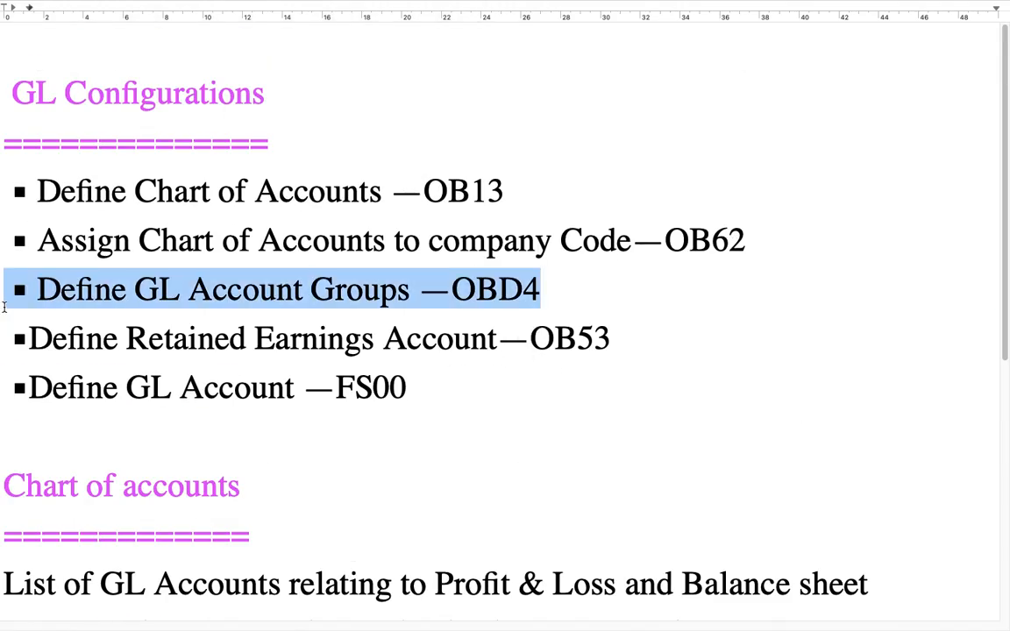
{"action": "scroll", "coordinate": [387, 428], "scroll_direction": "down", "scroll_amount": 10}
{"action": "left_click", "coordinate": [989, 565]}
{"action": "key", "text": "Return"}
{"action": "key", "text": "Return"}
{"action": "key", "text": "super+v"}
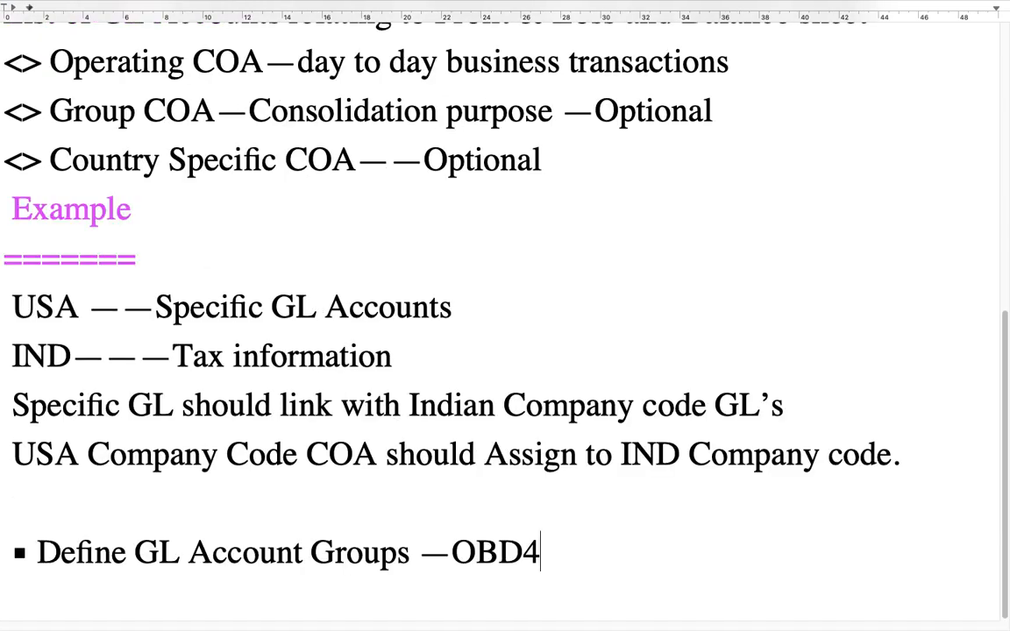
Colour the copied "Define GL Account Groups —OBD4" heading magenta and start a line reading "Profit" beneath it.
{"action": "left_click_drag", "start_coordinate": [577, 586], "coordinate": [4, 560]}
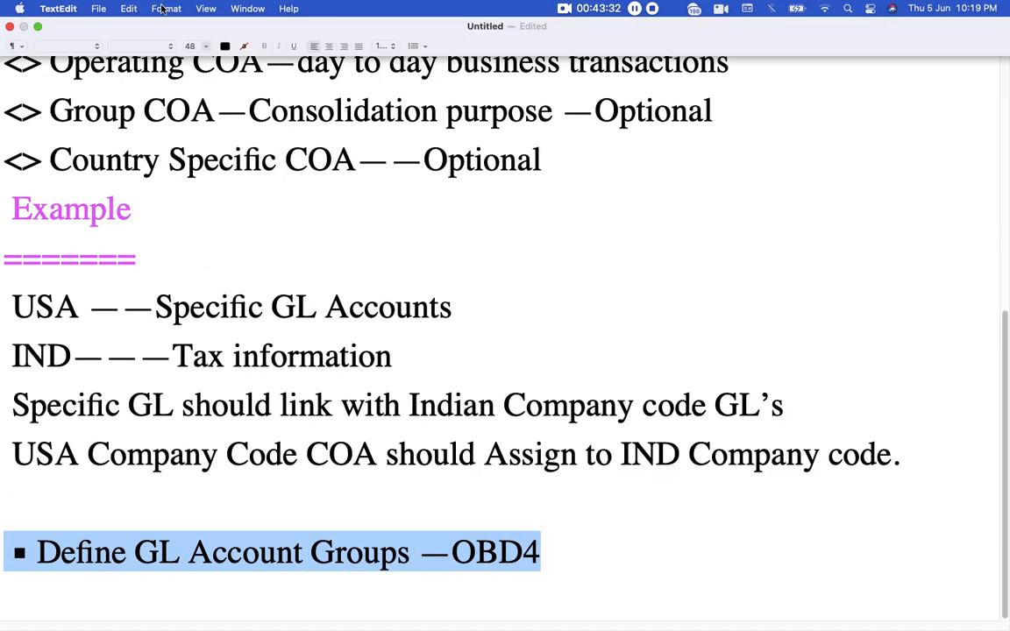
{"action": "left_click", "coordinate": [224, 47]}
{"action": "left_click", "coordinate": [243, 49]}
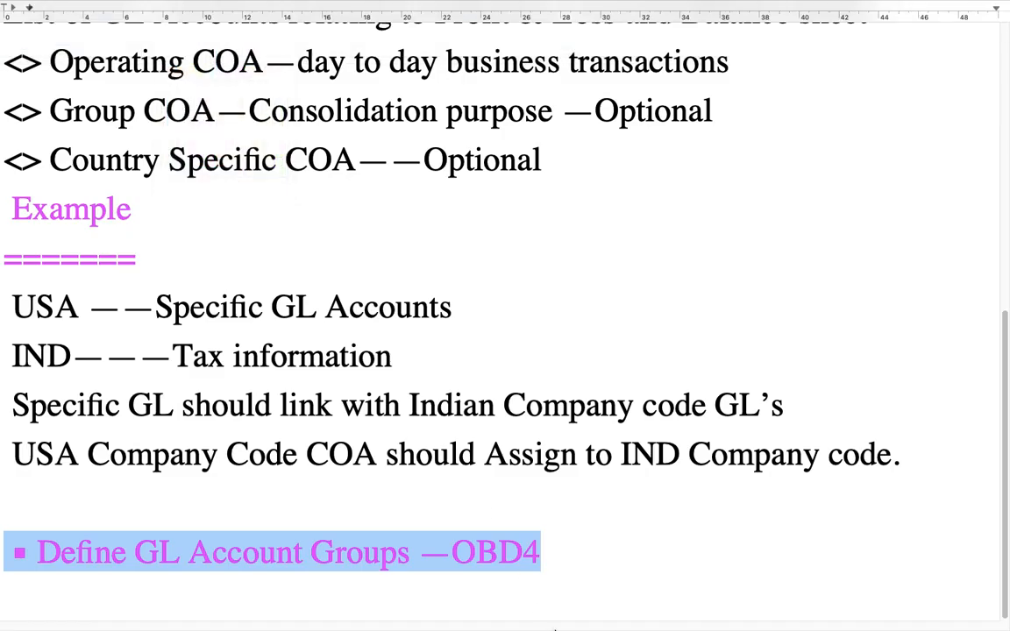
{"action": "left_click", "coordinate": [570, 561]}
{"action": "key", "text": "Return"}
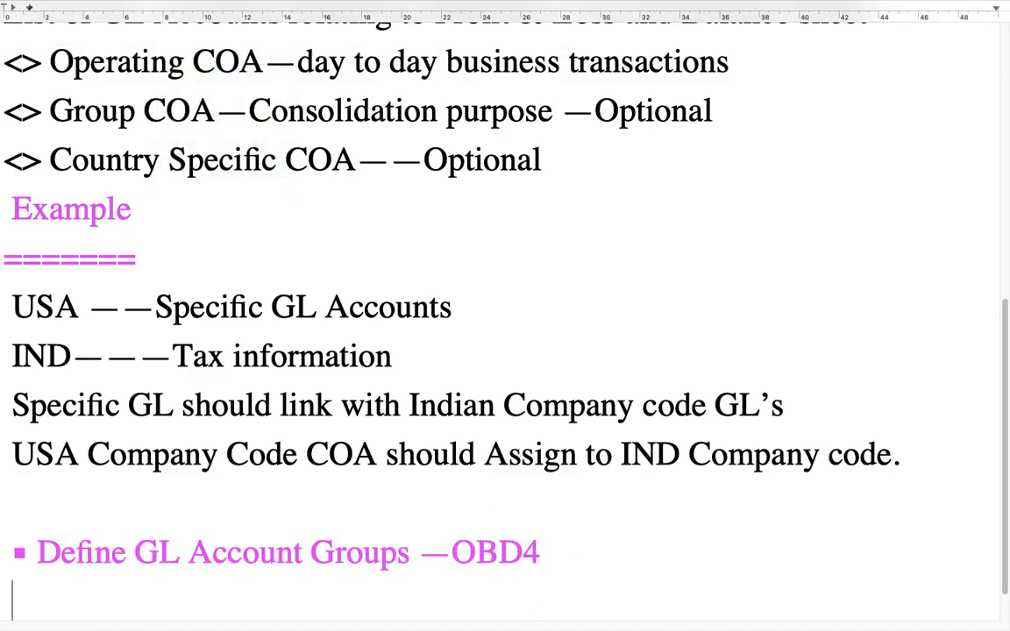
{"action": "type", "text": "Profit"}
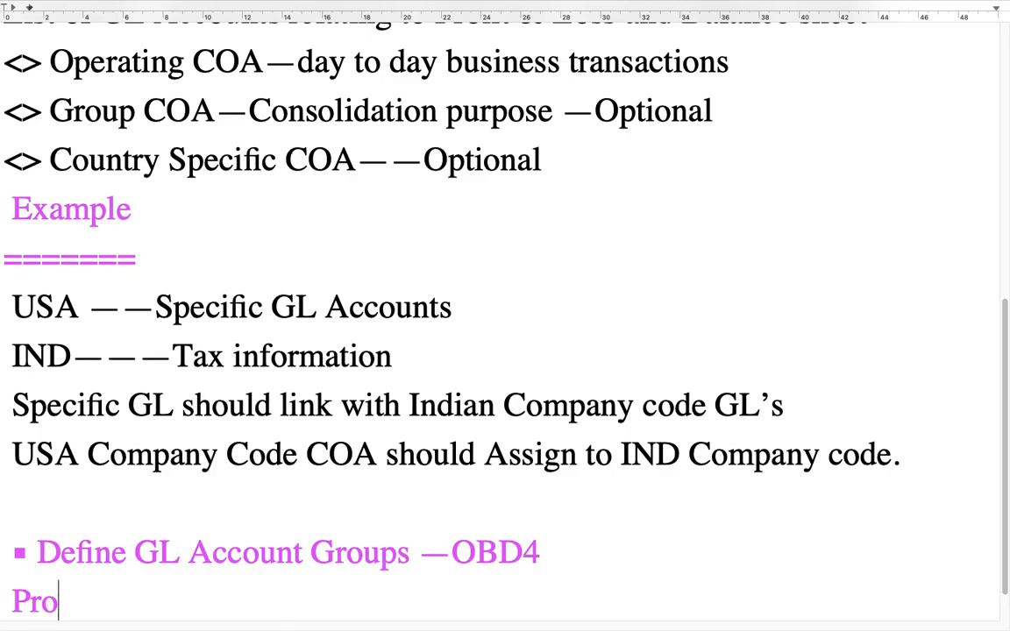
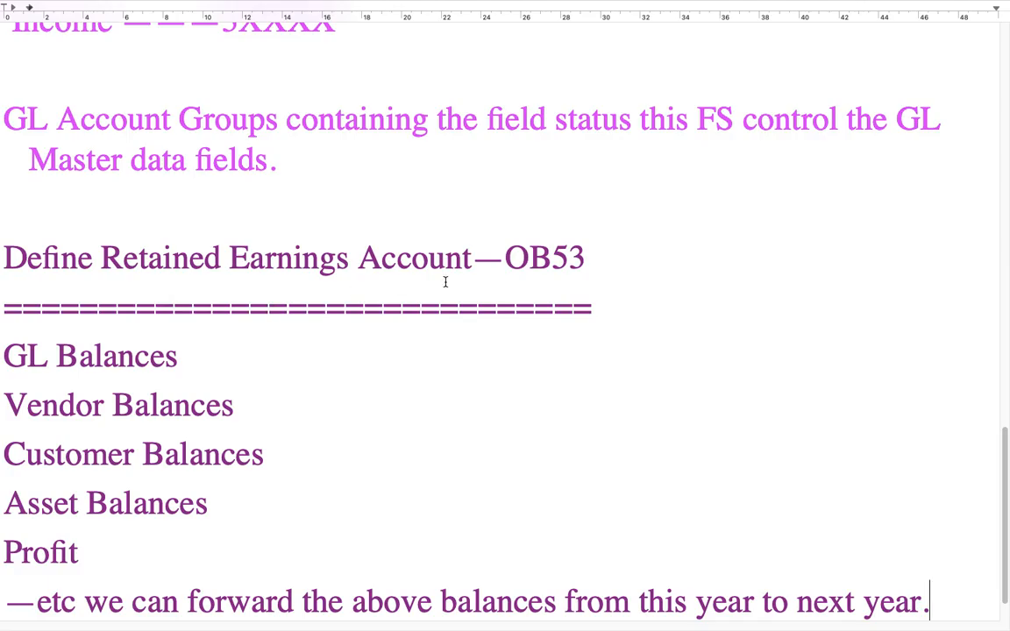
Colour the list from GL Balances to Profit blue under the Define Retained Earnings Account heading.
{"action": "left_click_drag", "start_coordinate": [594, 309], "coordinate": [2, 258]}
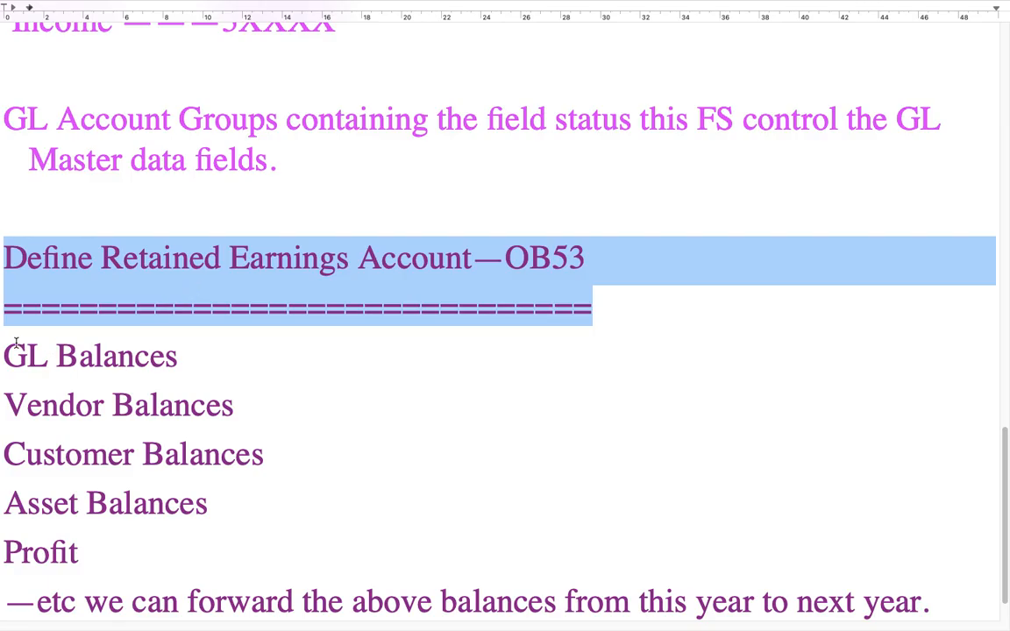
{"action": "left_click_drag", "start_coordinate": [7, 347], "coordinate": [213, 567]}
{"action": "mouse_move", "coordinate": [255, 5]}
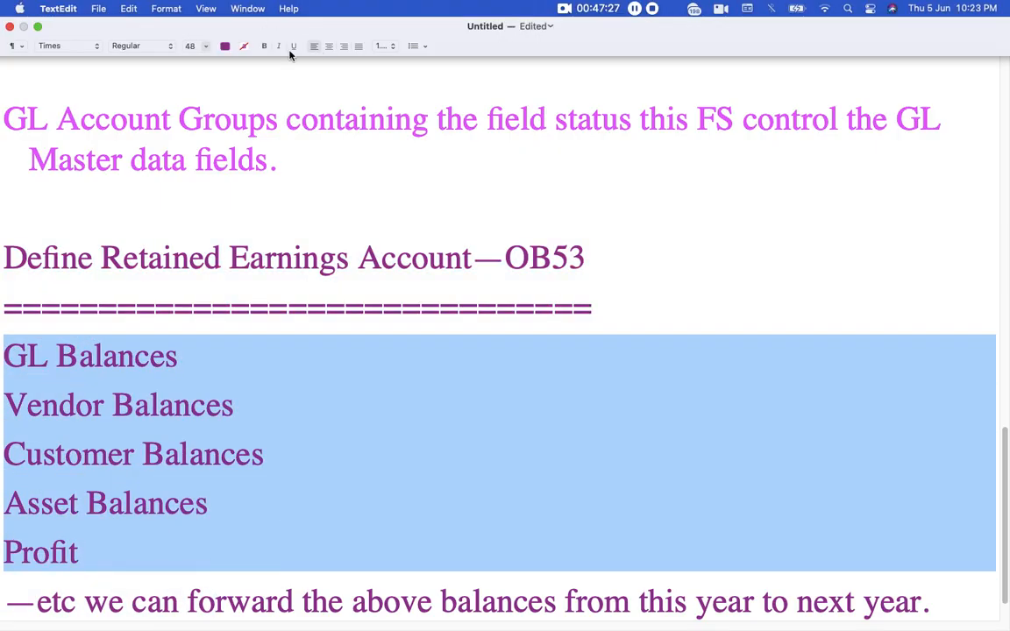
{"action": "left_click", "coordinate": [225, 47]}
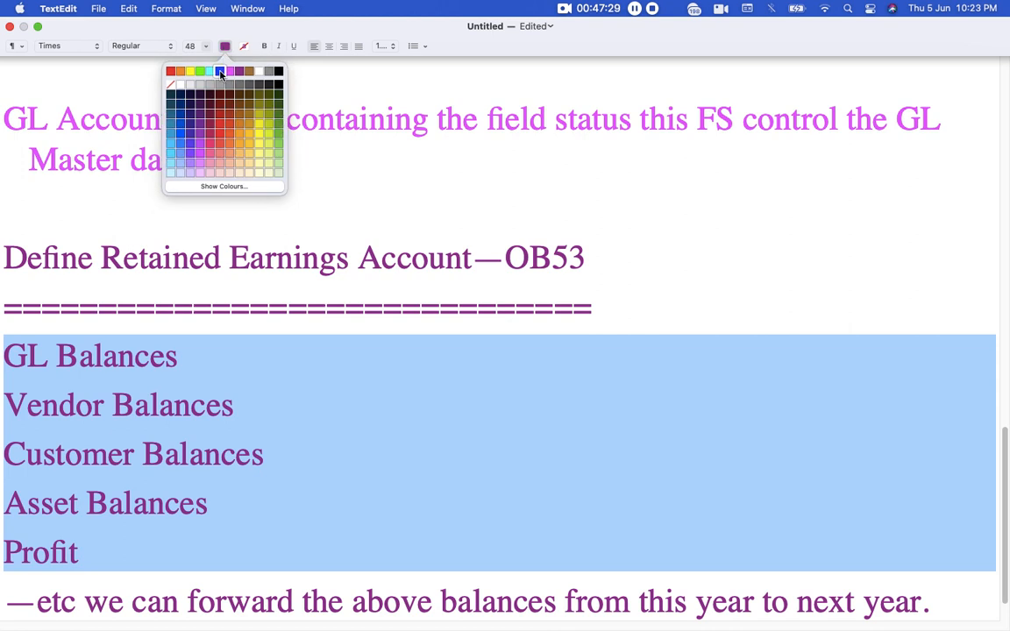
{"action": "left_click", "coordinate": [200, 69]}
{"action": "left_click", "coordinate": [296, 375]}
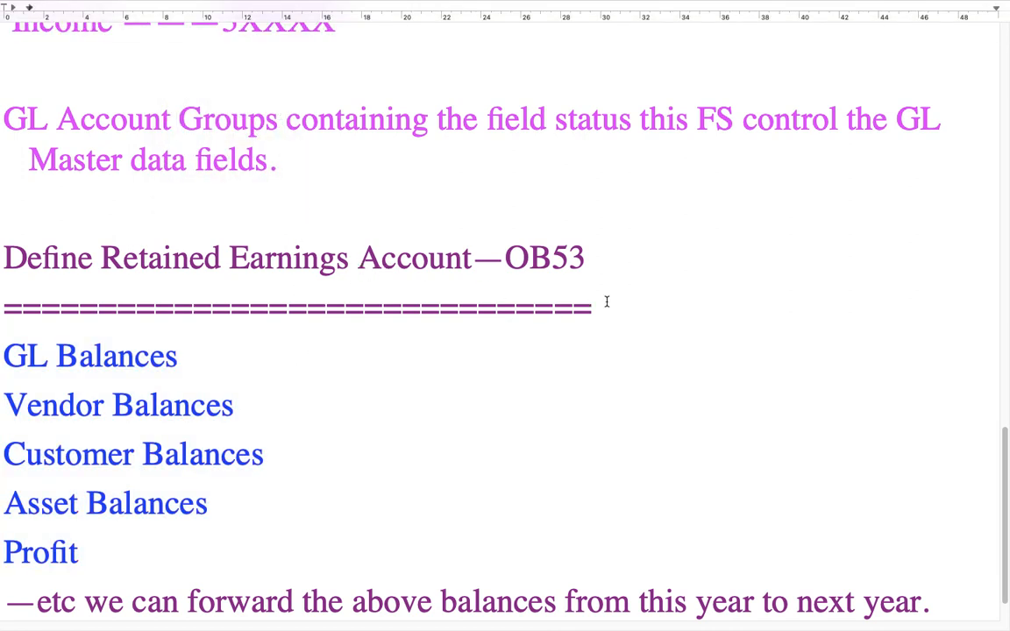
Highlight the code OB53 in the retained earnings heading and switch to the SAP Easy Access screen in Microsoft Remote Desktop.
{"action": "left_click_drag", "start_coordinate": [603, 296], "coordinate": [2, 267]}
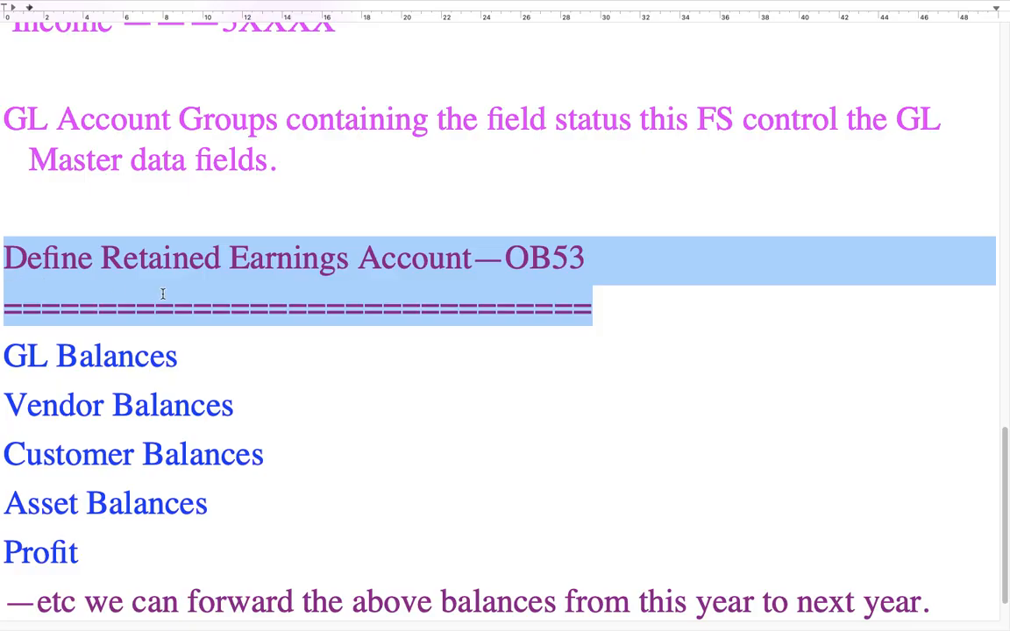
{"action": "left_click", "coordinate": [516, 298]}
{"action": "left_click_drag", "start_coordinate": [597, 265], "coordinate": [513, 260]}
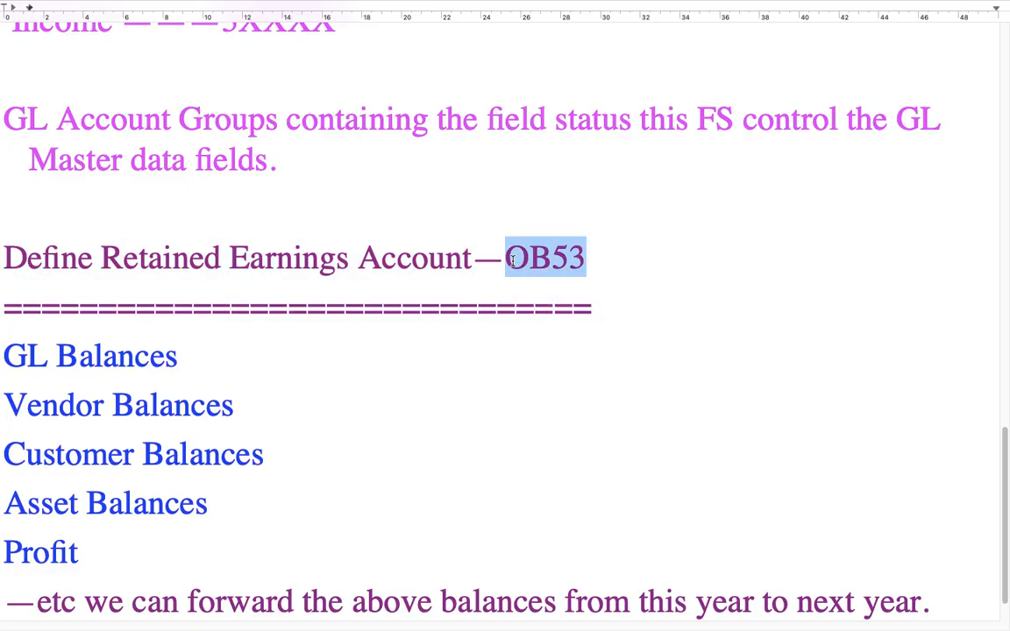
{"action": "key", "text": "ctrl+Left"}
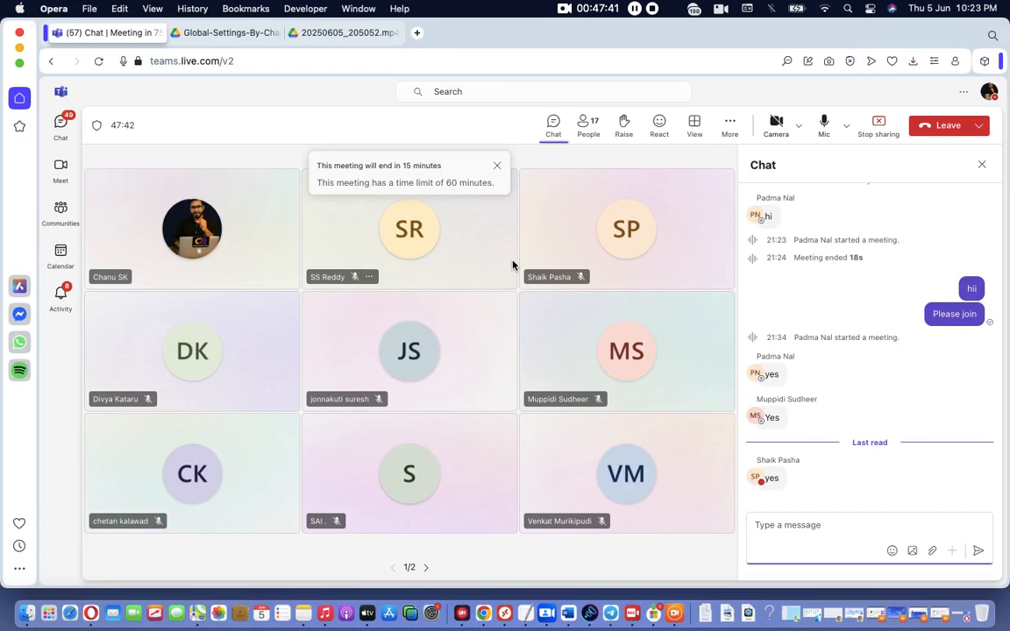
{"action": "key", "text": "ctrl+Right"}
{"action": "key", "text": "ctrl+Left"}
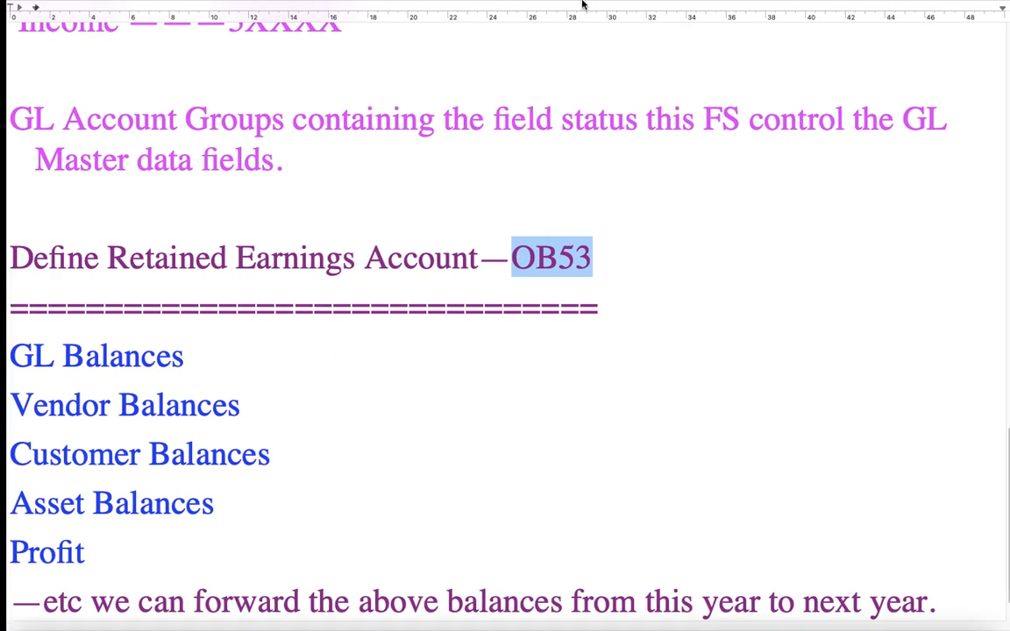
{"action": "left_click", "coordinate": [504, 613]}
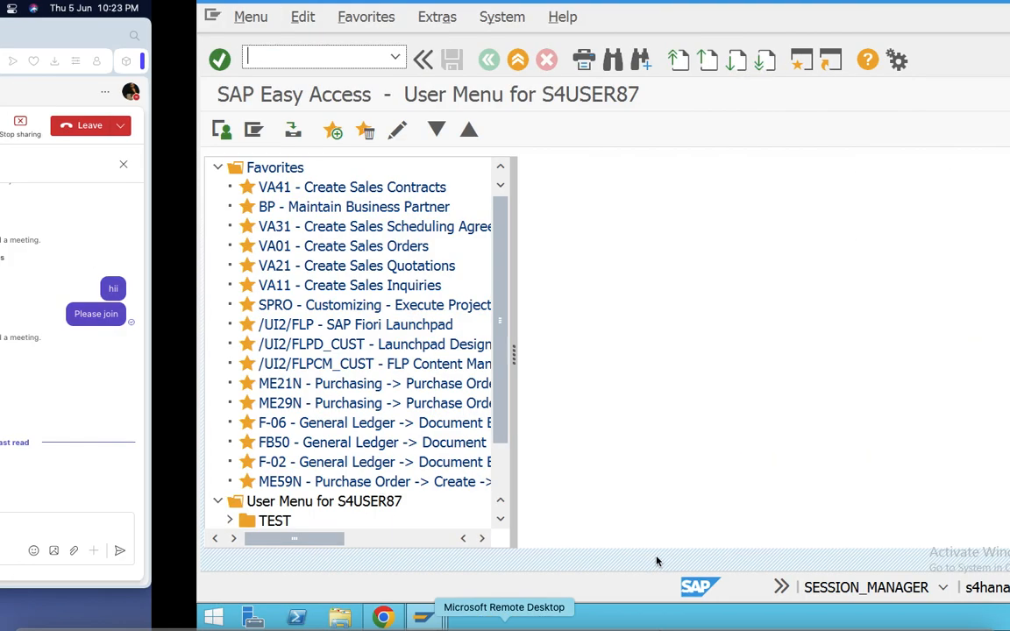
Open transaction OB53 and enter PECO as the chart of accounts.
{"action": "type", "text": "OB53"}
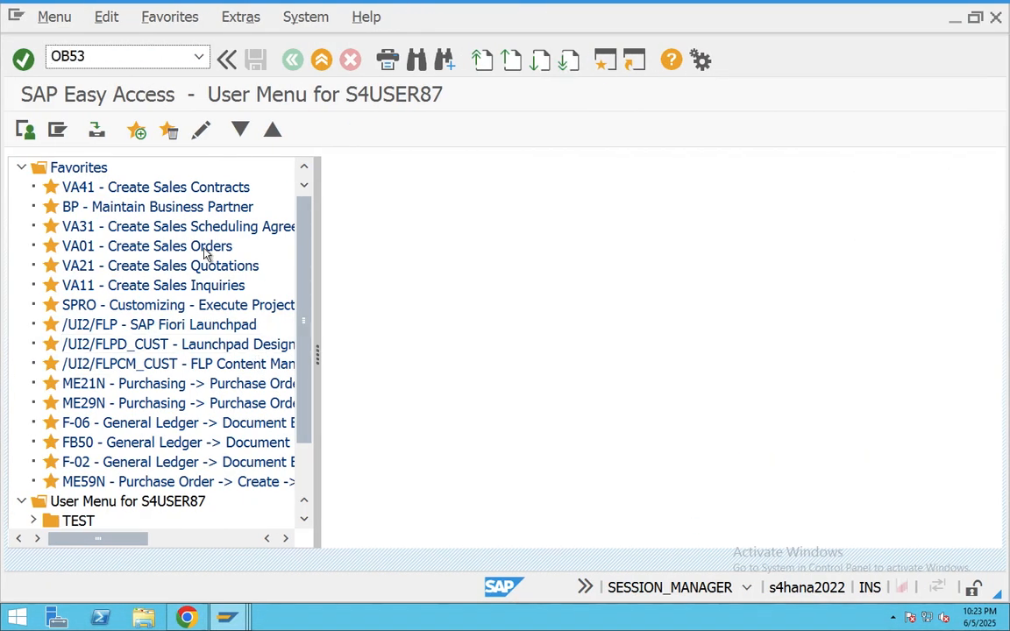
{"action": "key", "text": "Return"}
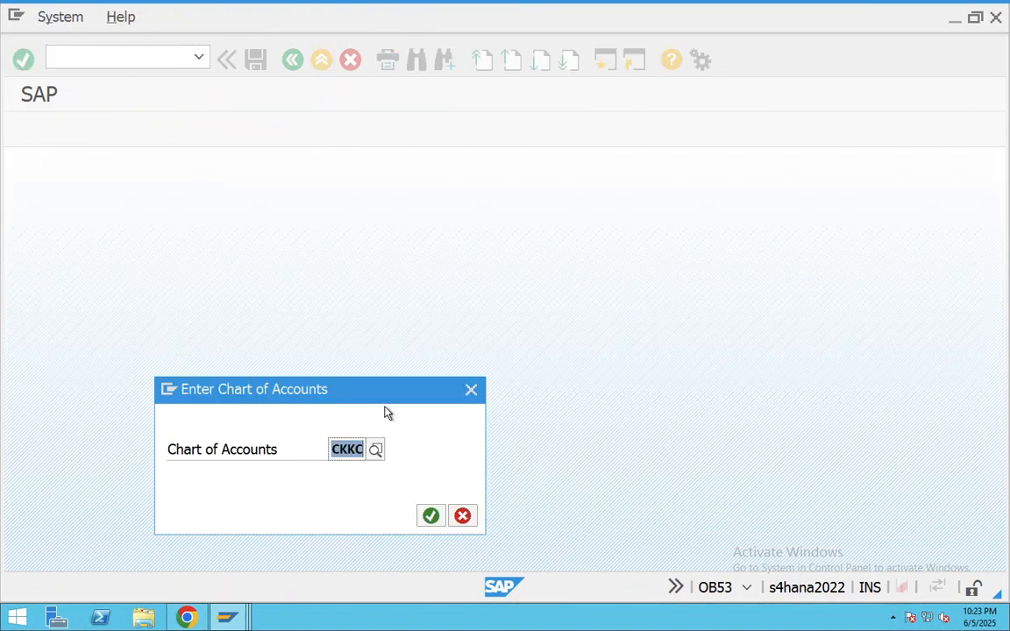
{"action": "key", "text": "BackSpace"}
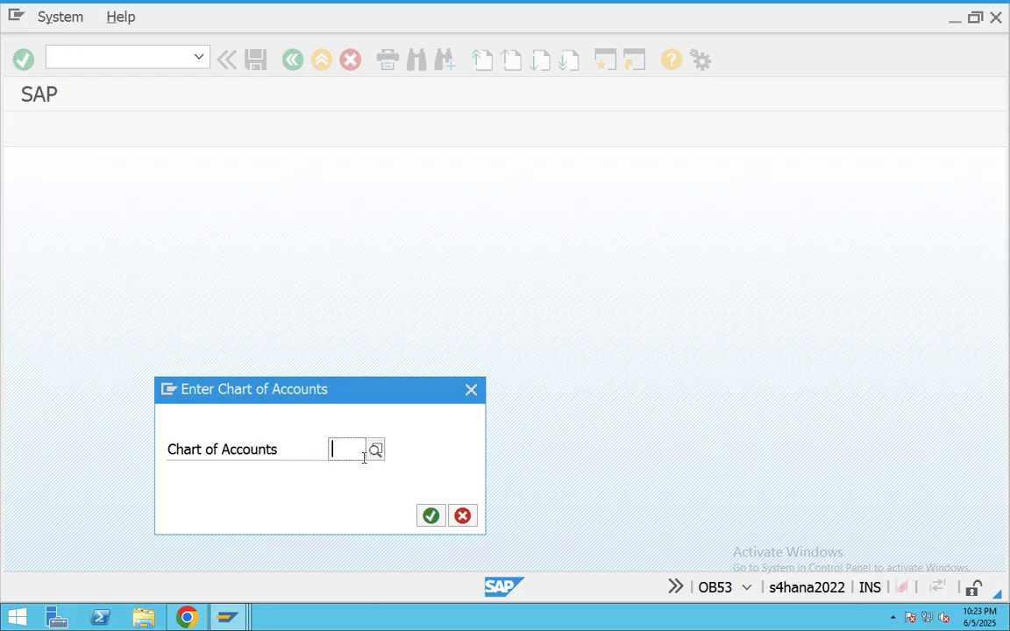
{"action": "type", "text": "PECO"}
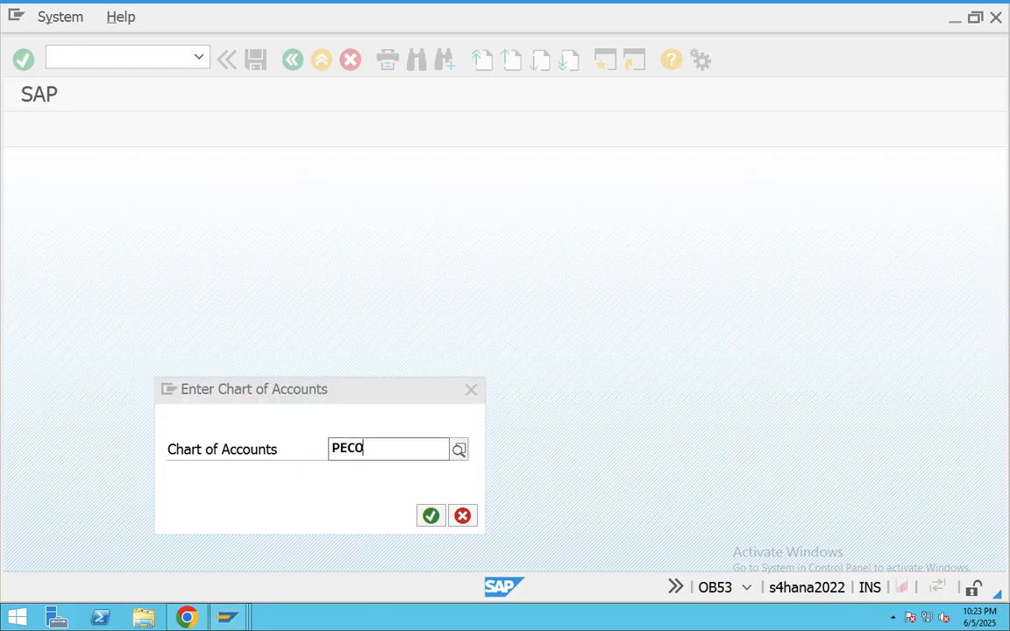
{"action": "left_click", "coordinate": [362, 491]}
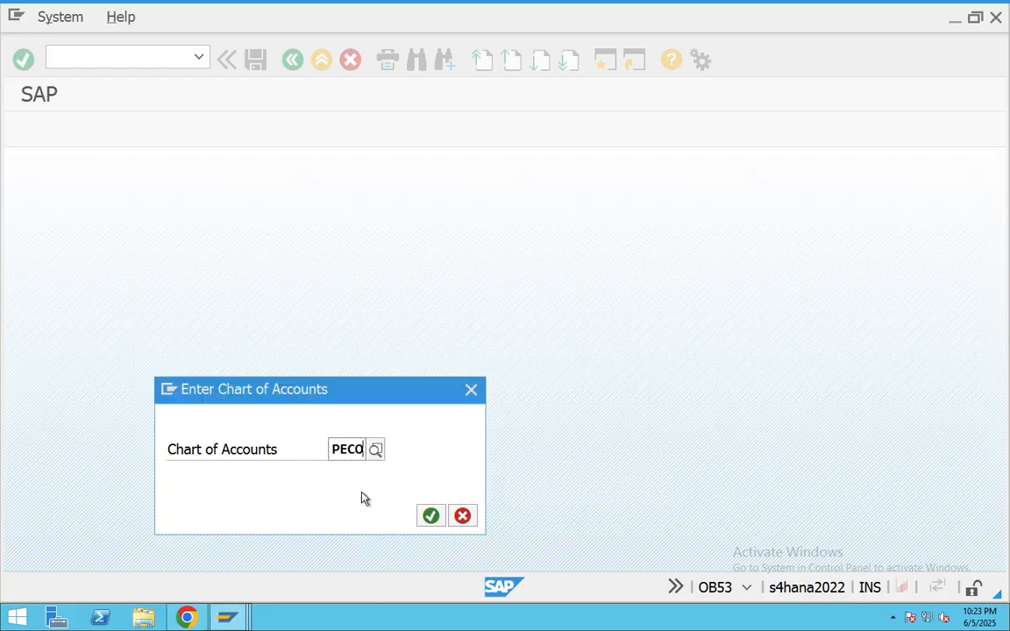
{"action": "left_click", "coordinate": [430, 516]}
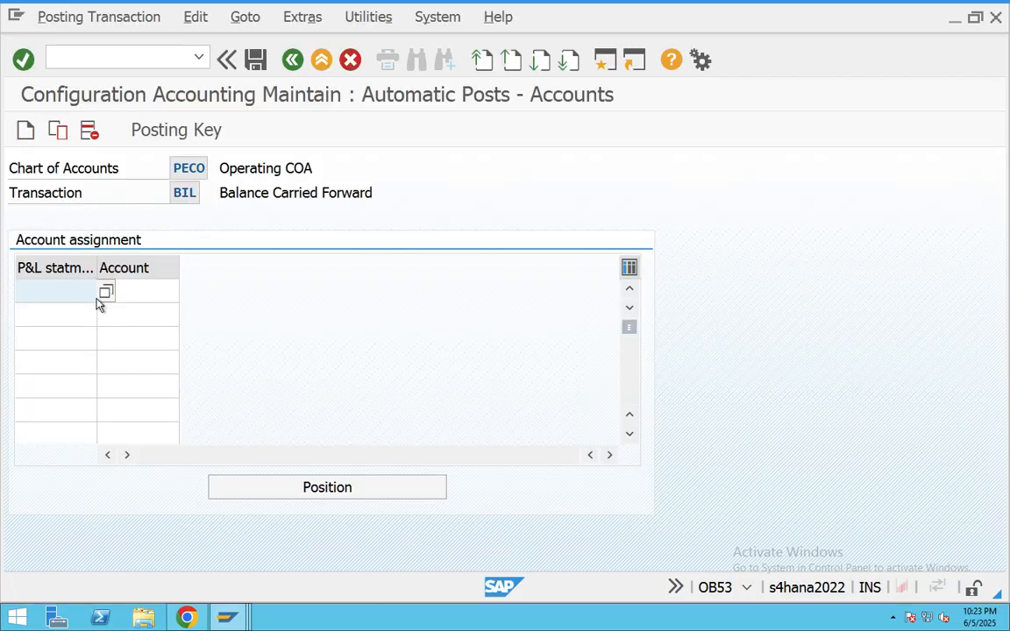
Enter X as the P&L statement account type in the first account assignment row.
{"action": "type", "text": "X"}
{"action": "double_click", "coordinate": [21, 293]}
{"action": "left_click", "coordinate": [130, 292]}
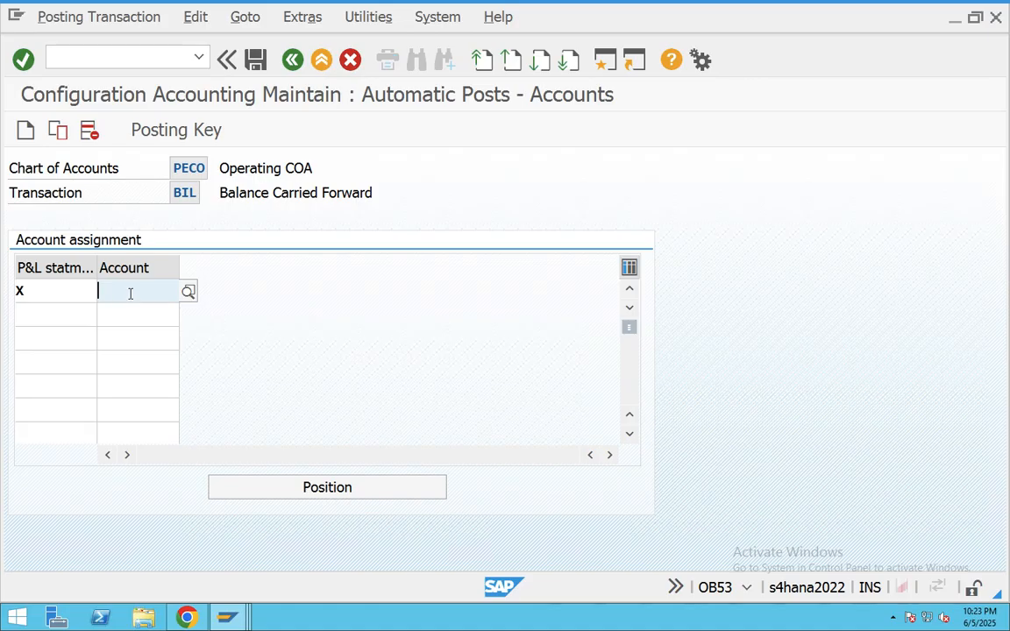
From the Edit G/L Account Centrally window, start a new session with transaction OBD4 and position the account groups list at PECO.
{"action": "mouse_move", "coordinate": [227, 618]}
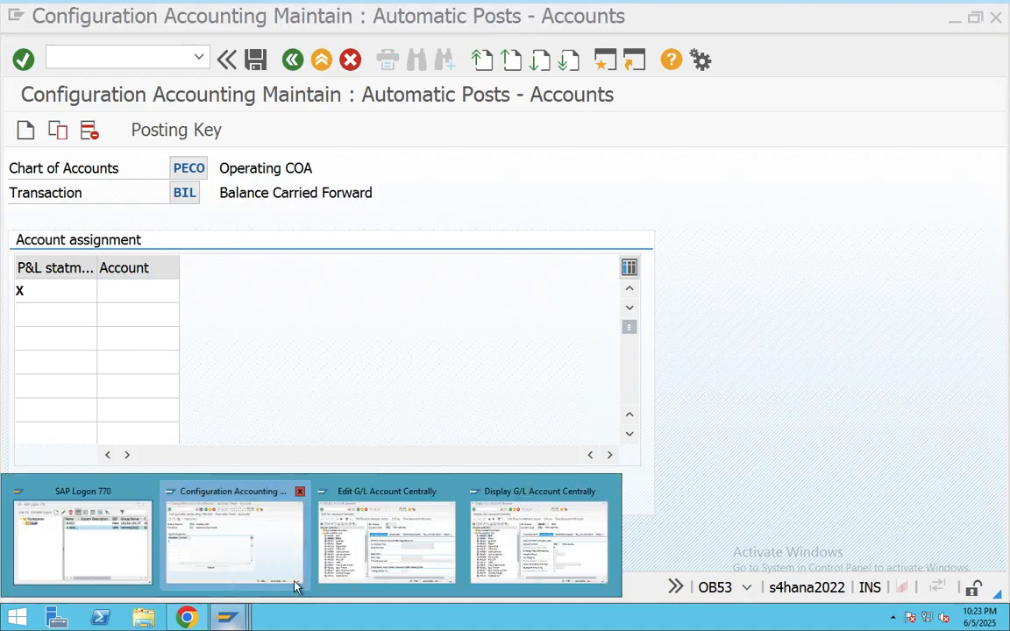
{"action": "left_click", "coordinate": [416, 565]}
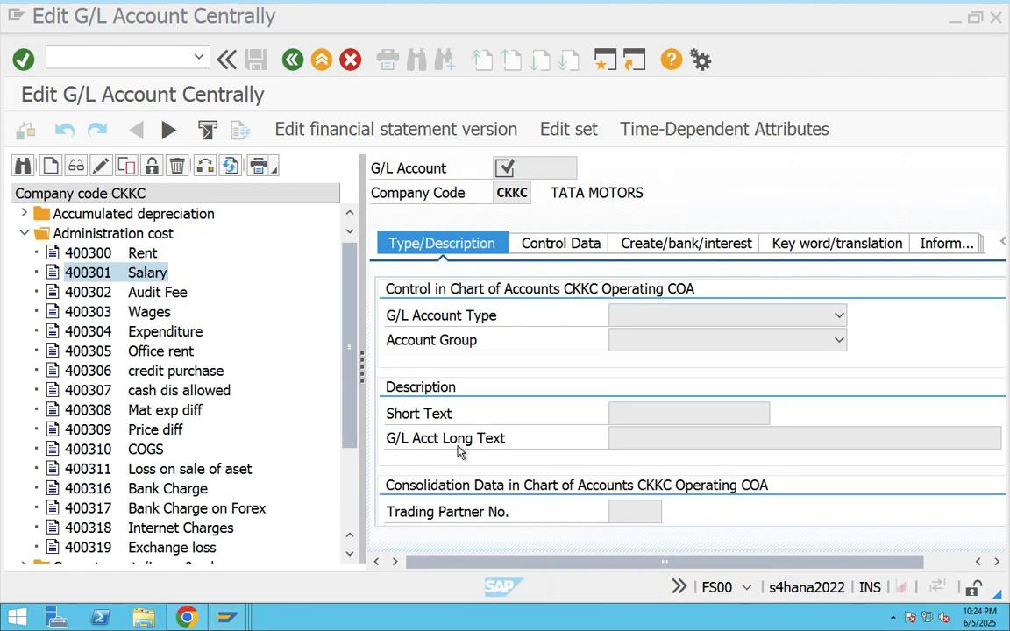
{"action": "left_click", "coordinate": [600, 56]}
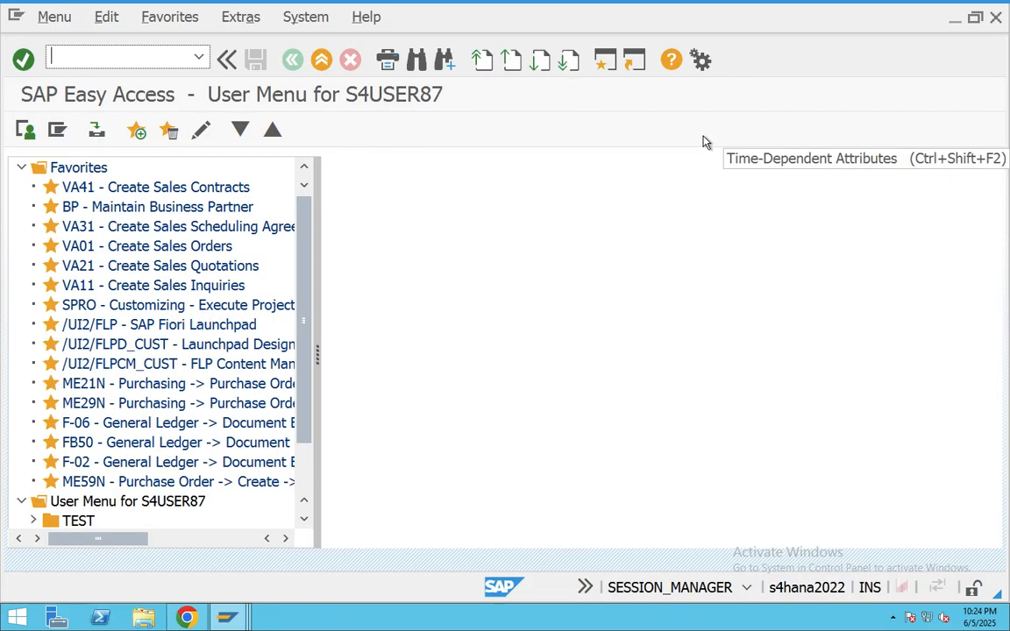
{"action": "type", "text": "OBD4"}
{"action": "key", "text": "Return"}
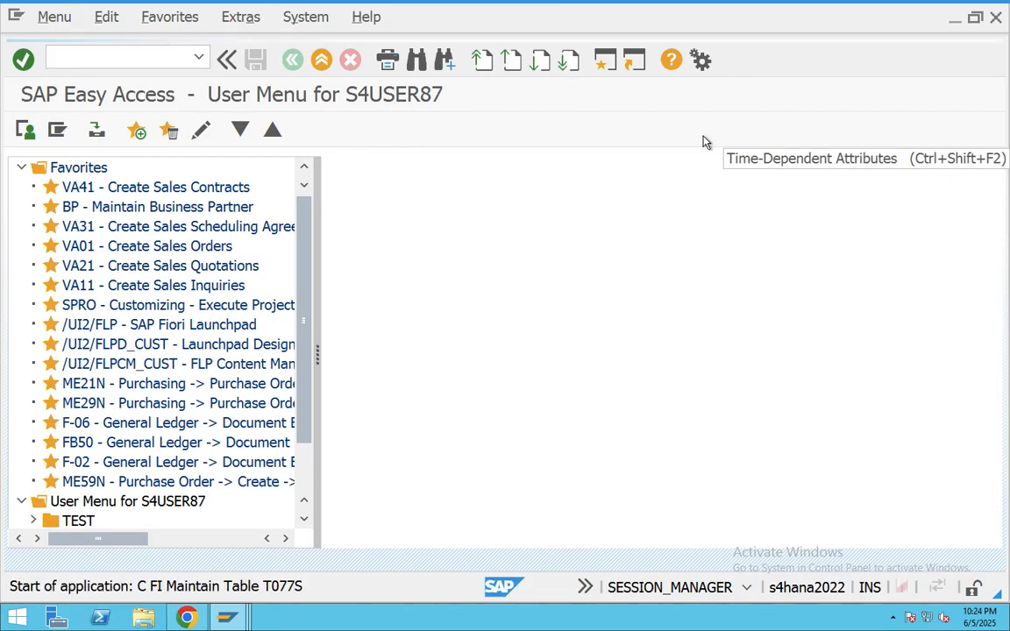
{"action": "left_click", "coordinate": [239, 544]}
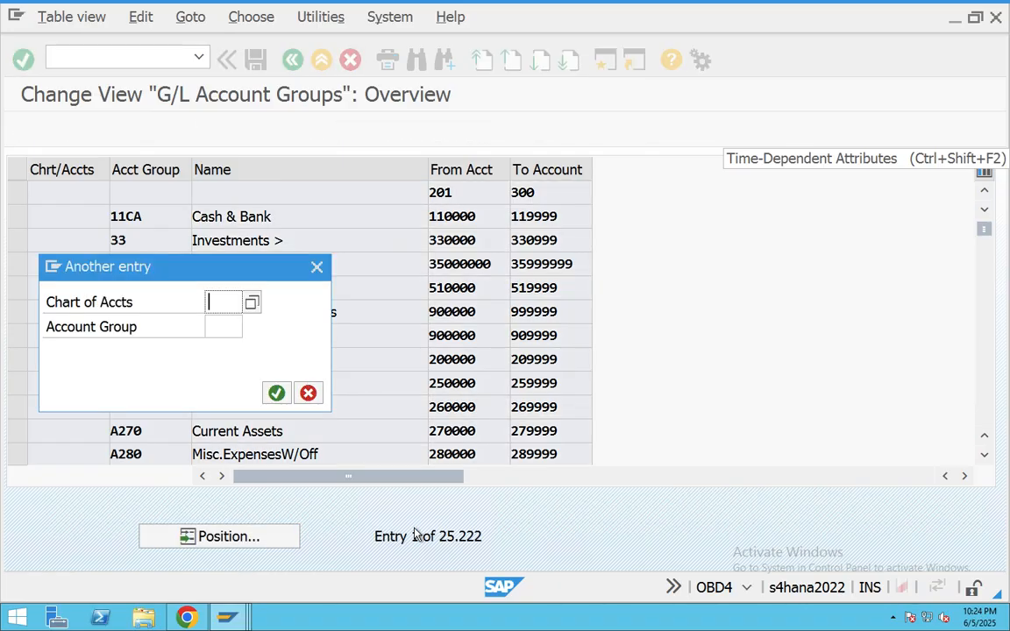
{"action": "type", "text": "PECO"}
{"action": "key", "text": "Return"}
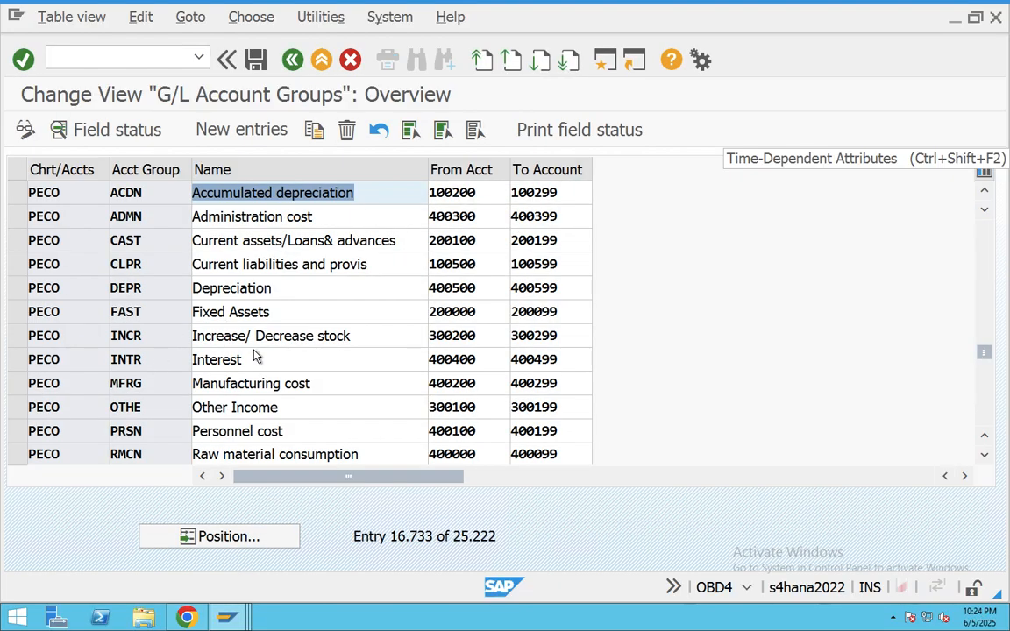
Look up the starting account number of PECO's Reserves& Surplus group and return to the OB53 account assignment window.
{"action": "scroll", "coordinate": [253, 348], "scroll_direction": "down", "scroll_amount": 1}
{"action": "left_click_drag", "start_coordinate": [314, 433], "coordinate": [56, 435]}
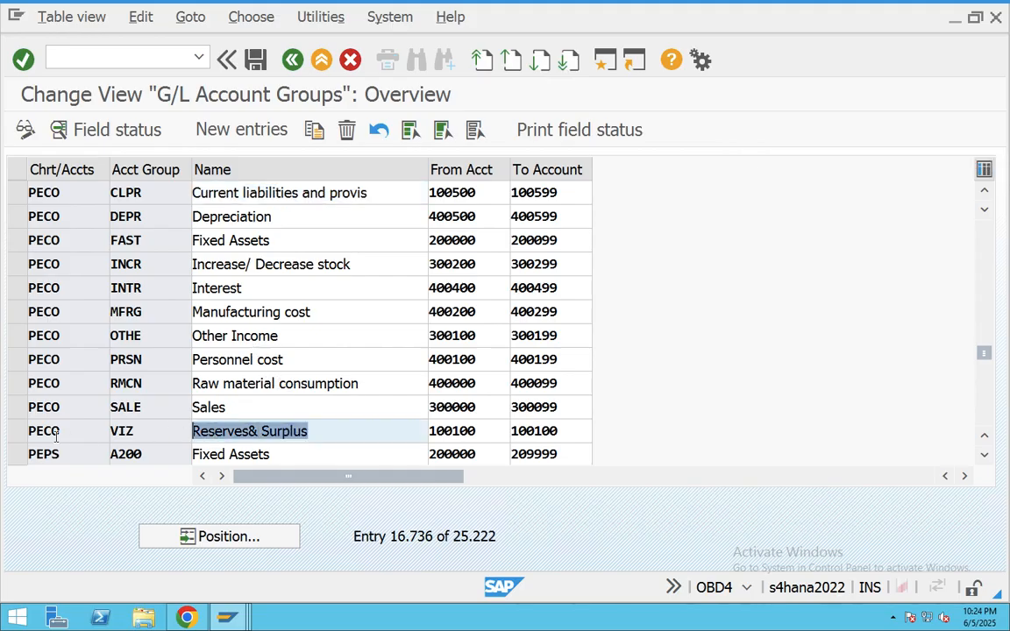
{"action": "left_click", "coordinate": [18, 431]}
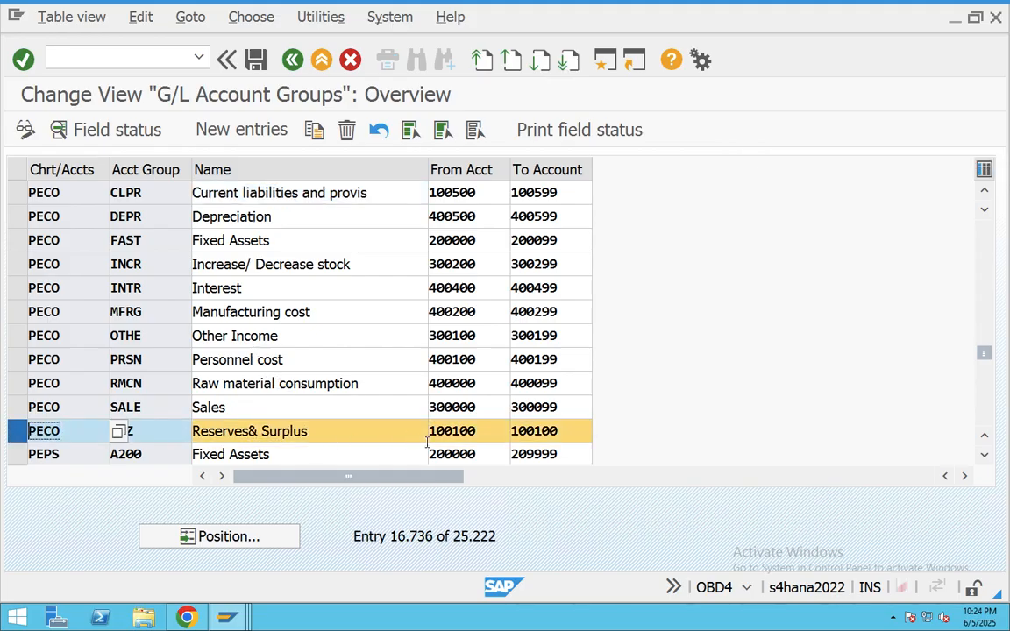
{"action": "left_click_drag", "start_coordinate": [488, 433], "coordinate": [388, 427]}
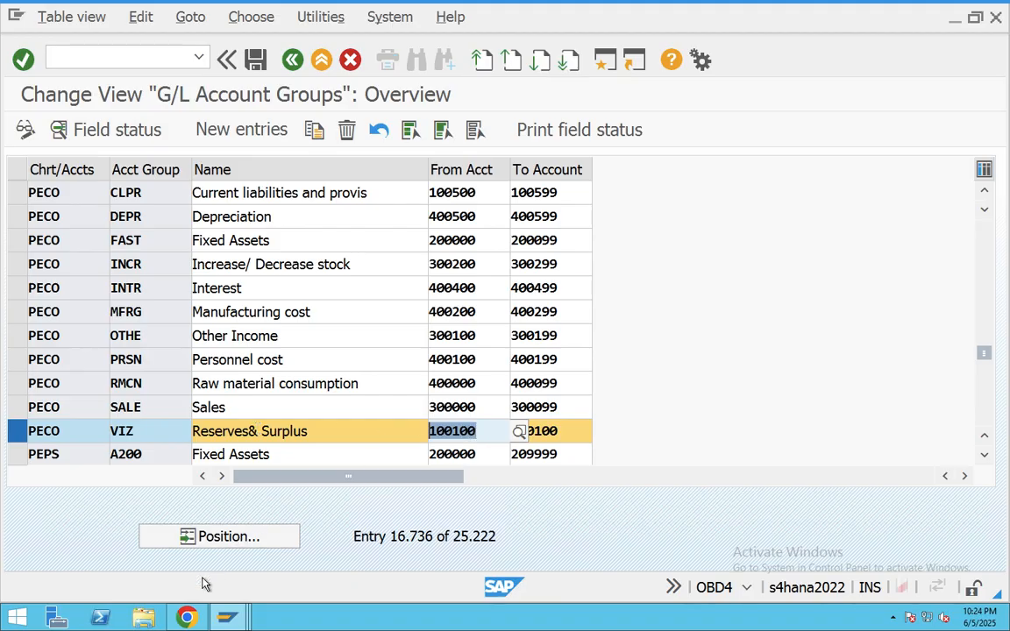
{"action": "mouse_move", "coordinate": [226, 617]}
{"action": "left_click", "coordinate": [179, 548]}
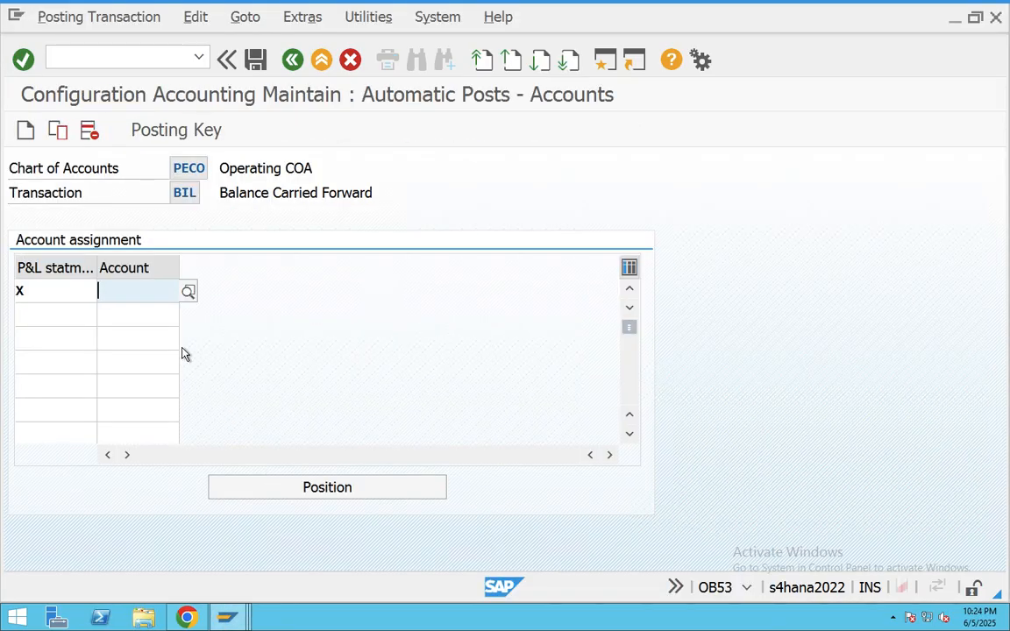
{"action": "type", "text": "Define Ret"}
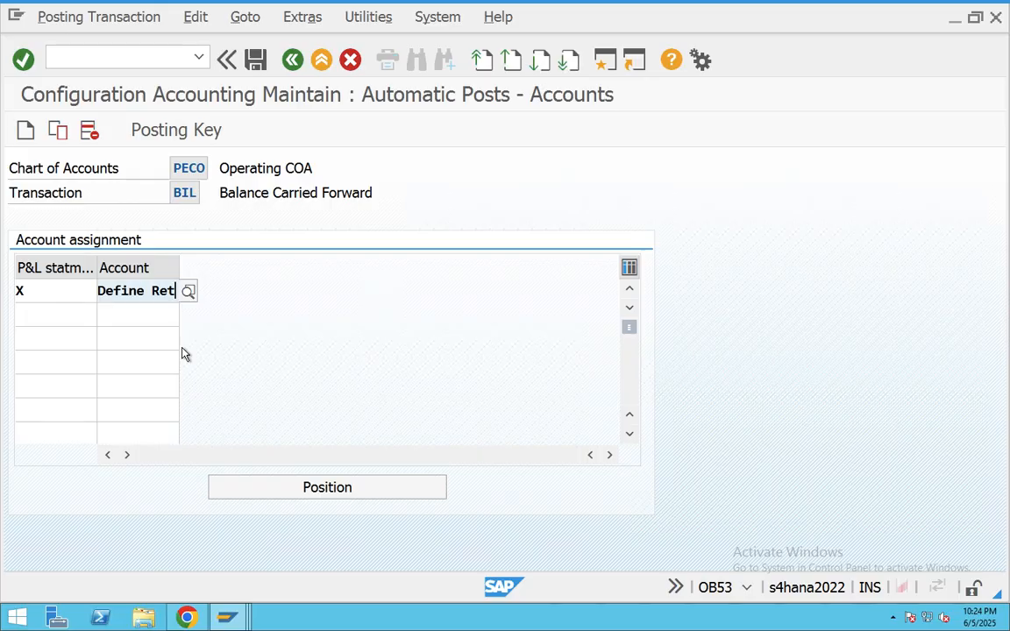
{"action": "key", "text": "BackSpace"}
{"action": "key", "text": "BackSpace"}
{"action": "key", "text": "BackSpace"}
{"action": "key", "text": "BackSpace"}
{"action": "key", "text": "BackSpace"}
{"action": "key", "text": "BackSpace"}
{"action": "key", "text": "BackSpace"}
{"action": "key", "text": "BackSpace"}
{"action": "key", "text": "BackSpace"}
{"action": "key", "text": "BackSpace"}
Assign account 100100 to P&L statement account type X and confirm the entry.
{"action": "type", "text": "10"}
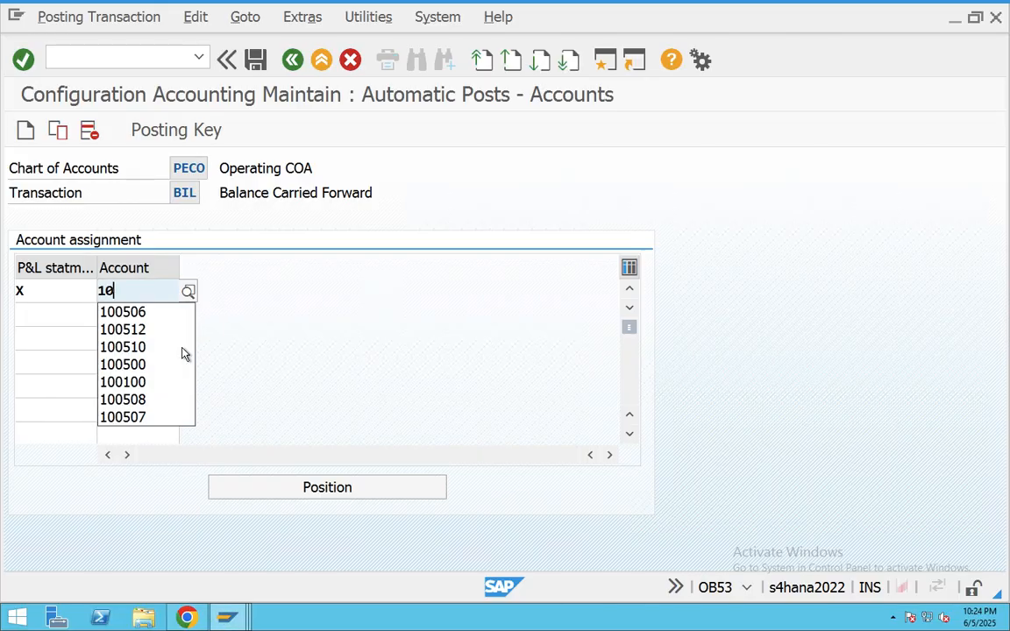
{"action": "type", "text": "00100"}
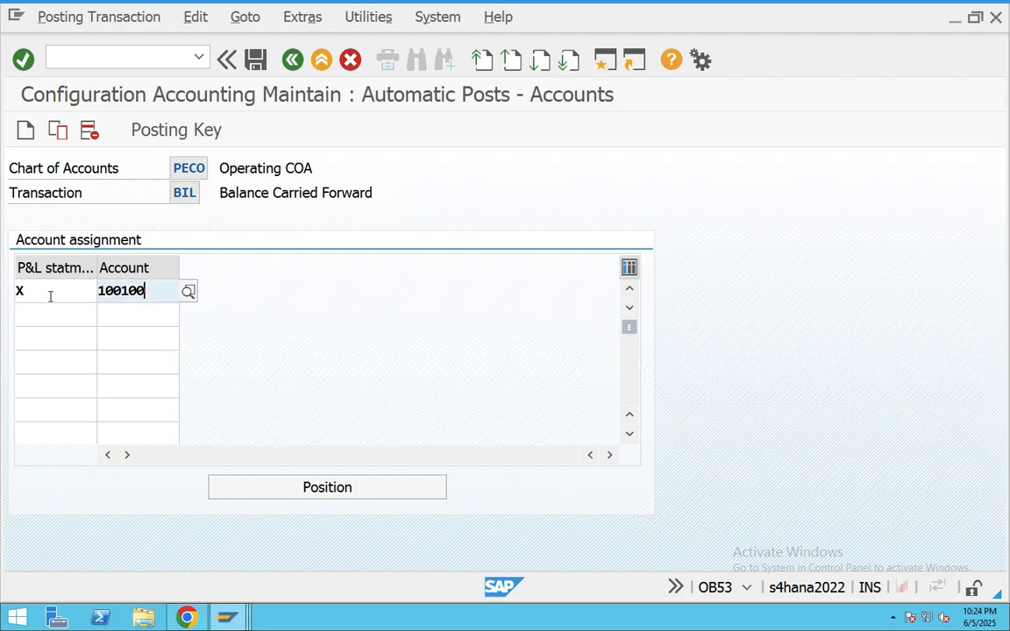
{"action": "left_click_drag", "start_coordinate": [50, 295], "coordinate": [2, 296]}
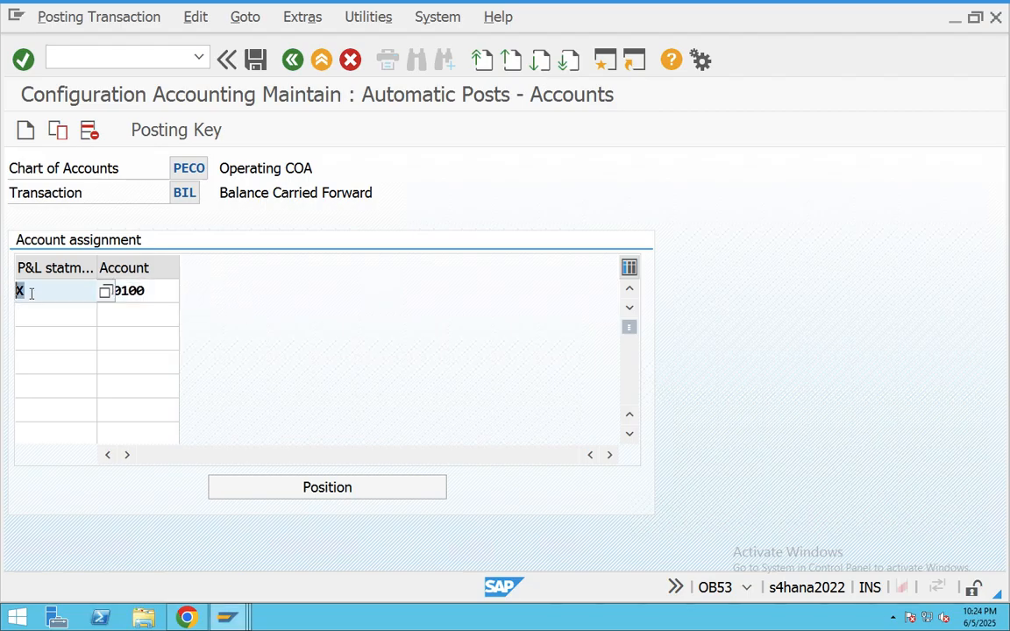
{"action": "key", "text": "Tab"}
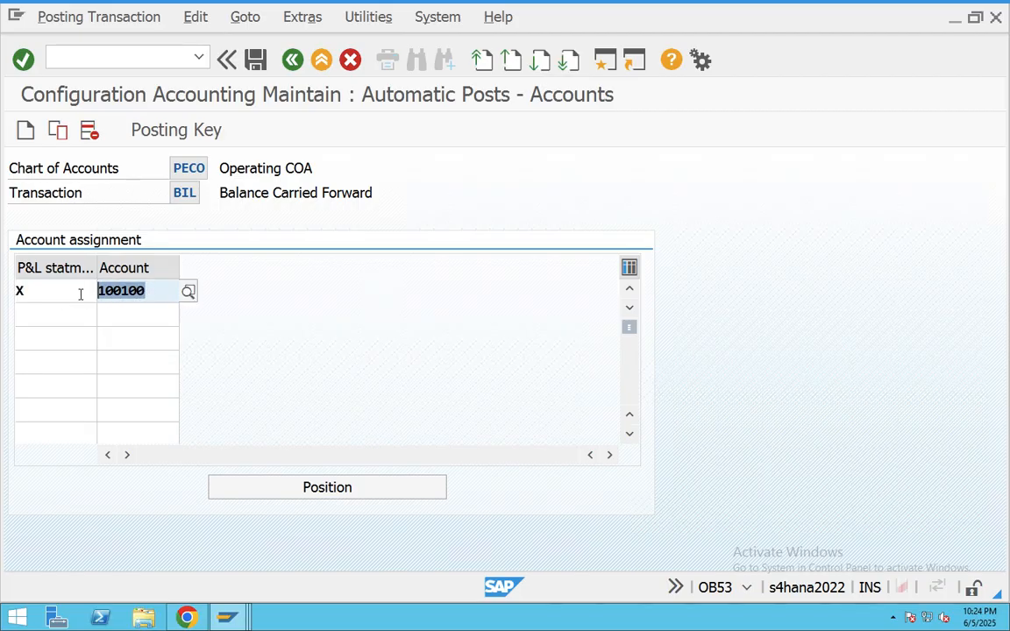
{"action": "key", "text": "Return"}
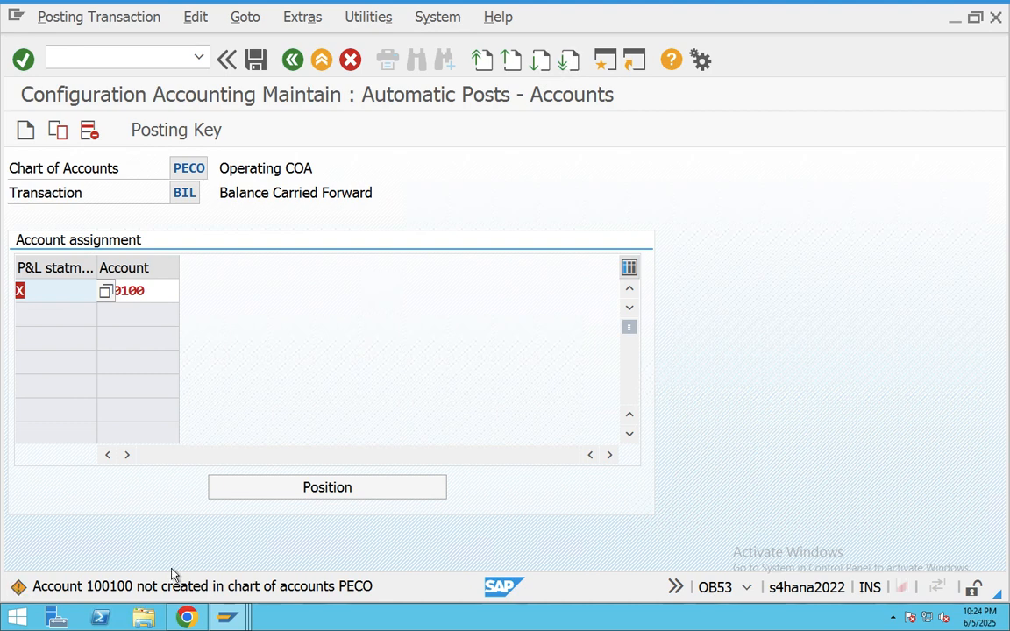
Save the account assignment under the GL Configurations_FI customizing request and exit to SAP Easy Access.
{"action": "key", "text": "ctrl+s"}
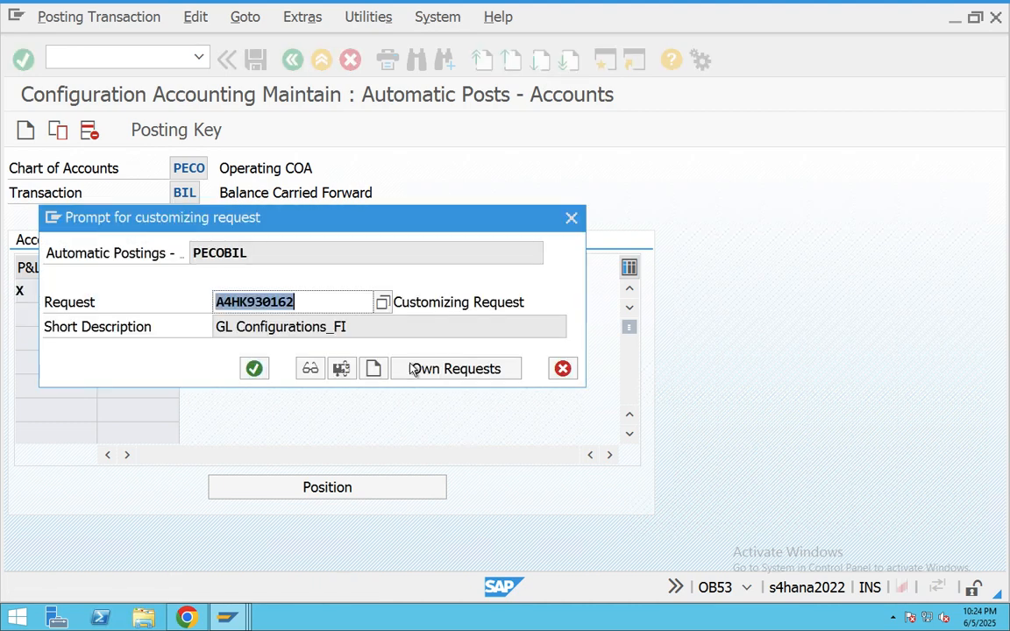
{"action": "left_click_drag", "start_coordinate": [357, 327], "coordinate": [163, 340]}
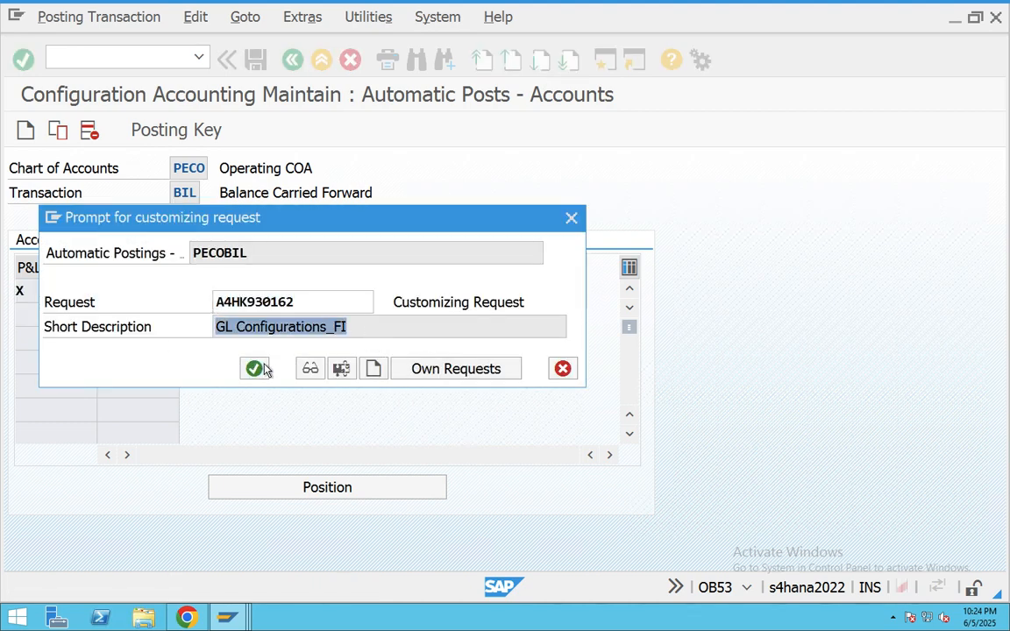
{"action": "left_click", "coordinate": [255, 368]}
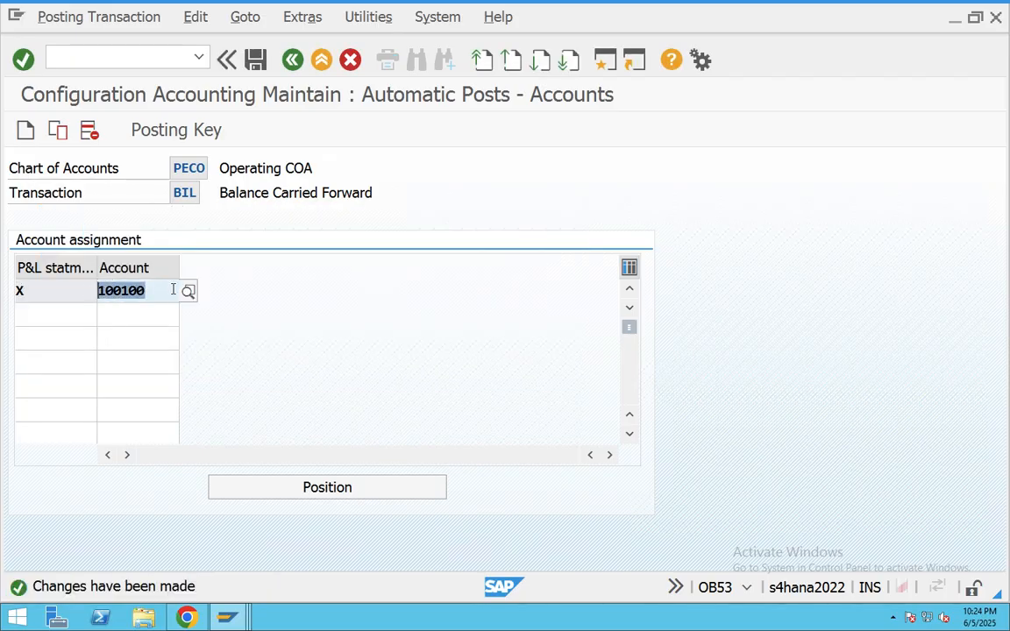
{"action": "left_click", "coordinate": [314, 62]}
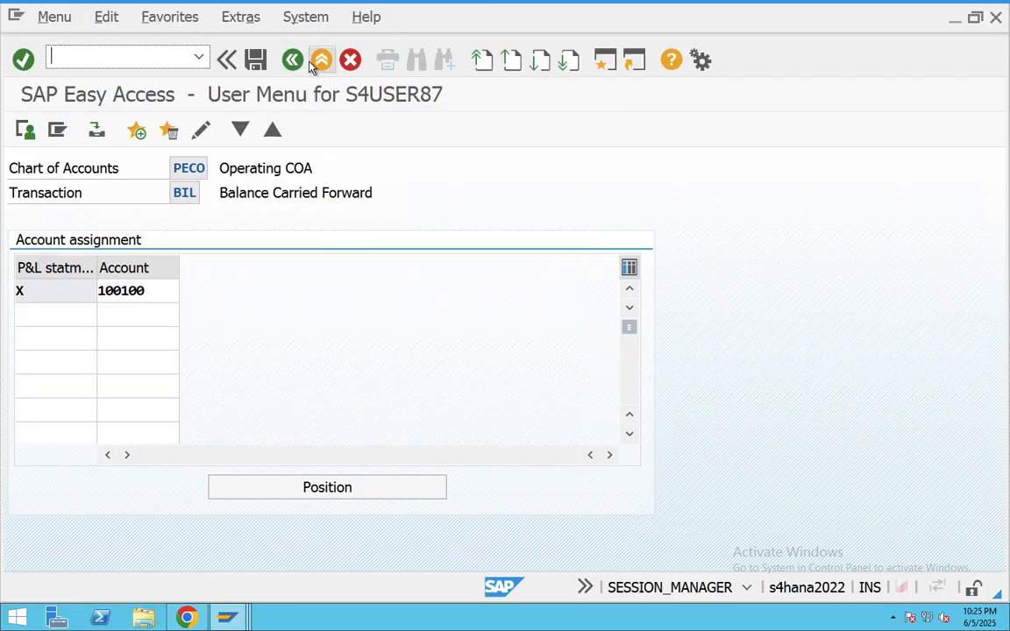
Switch to the TextEdit notes and colour the four GL Configurations items from Define Chart of Accounts to Define Retained Earnings Account purple.
{"action": "key", "text": "ctrl+Left"}
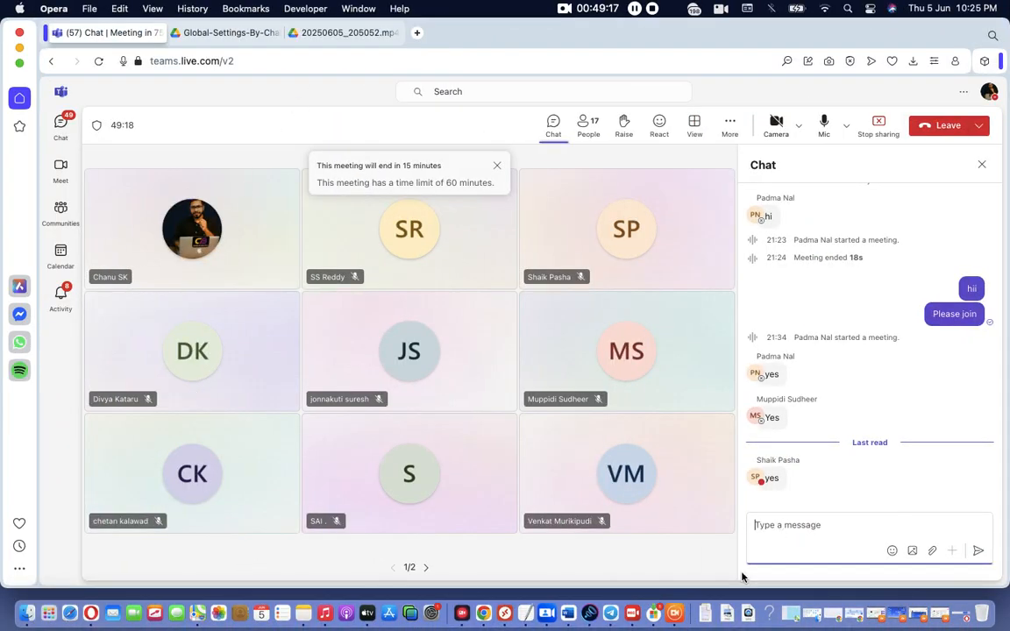
{"action": "left_click", "coordinate": [525, 612]}
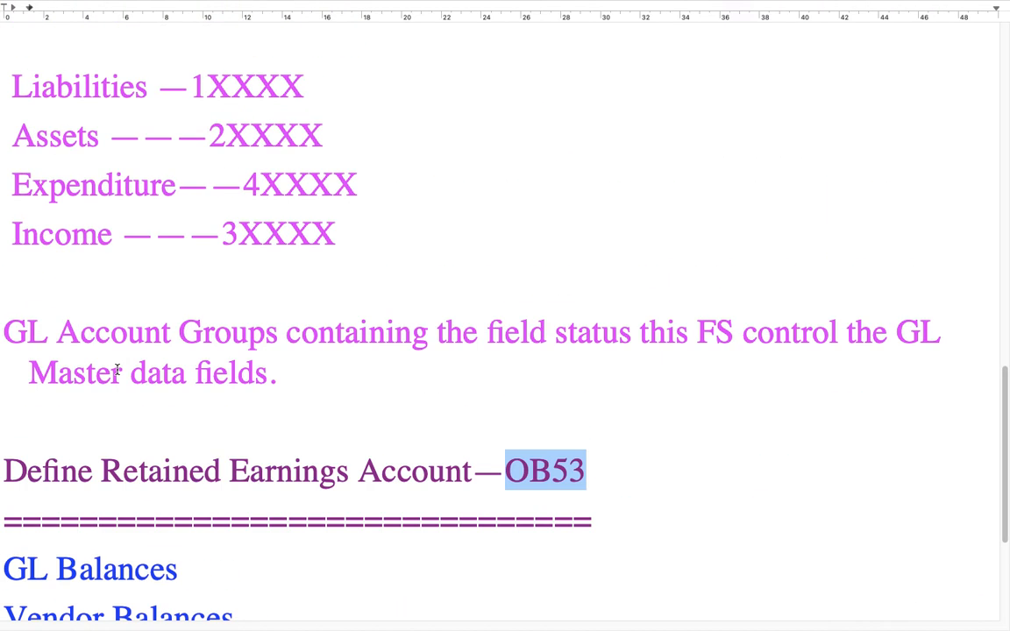
{"action": "scroll", "coordinate": [116, 370], "scroll_direction": "up", "scroll_amount": 20}
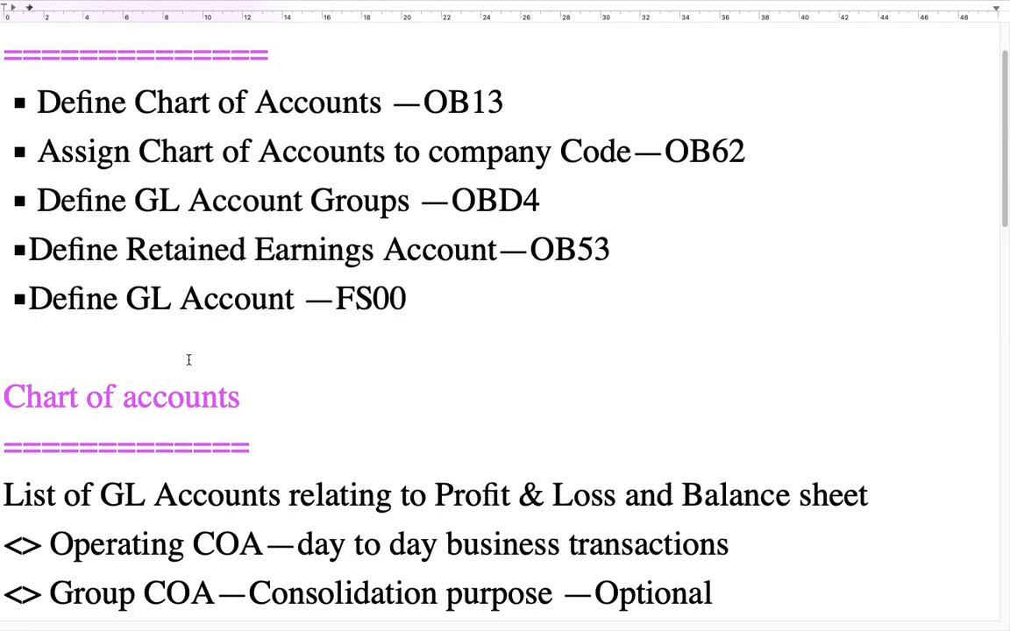
{"action": "scroll", "coordinate": [187, 359], "scroll_direction": "up", "scroll_amount": 2}
{"action": "left_click_drag", "start_coordinate": [614, 338], "coordinate": [11, 191]}
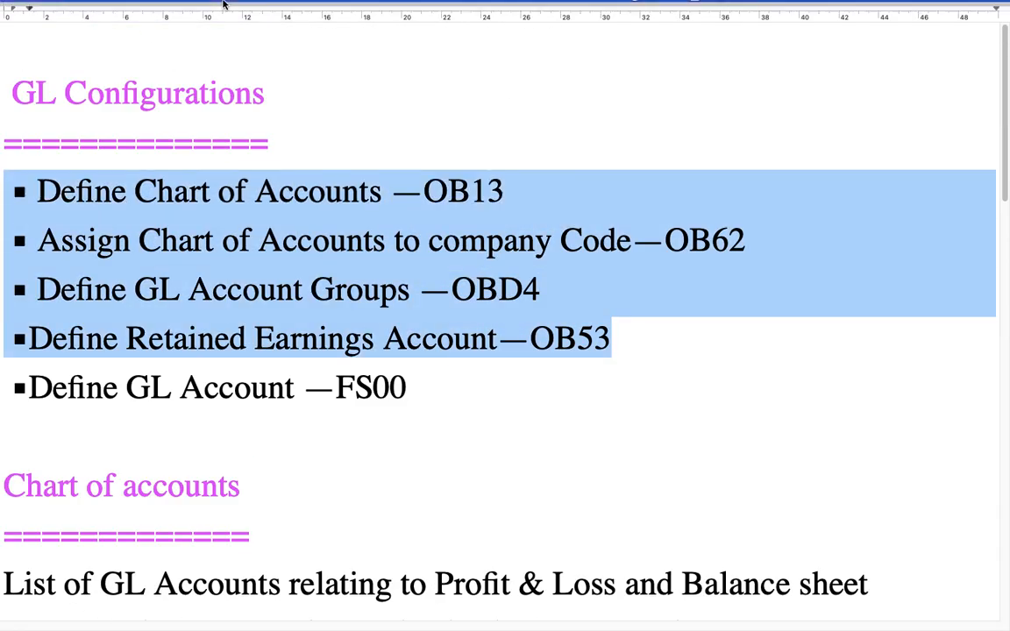
{"action": "left_click", "coordinate": [223, 49]}
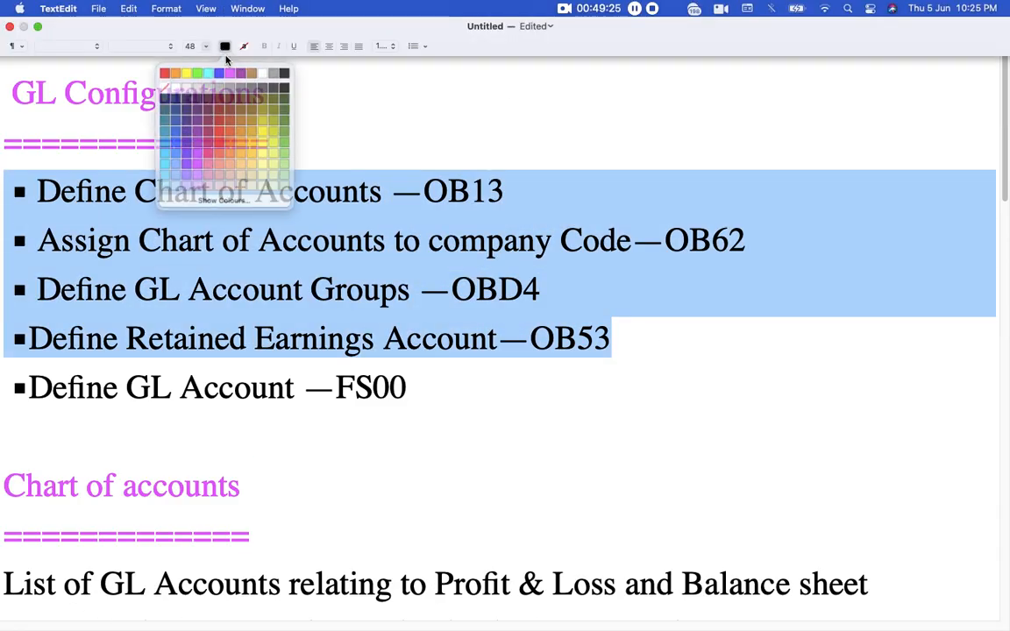
{"action": "left_click", "coordinate": [214, 70]}
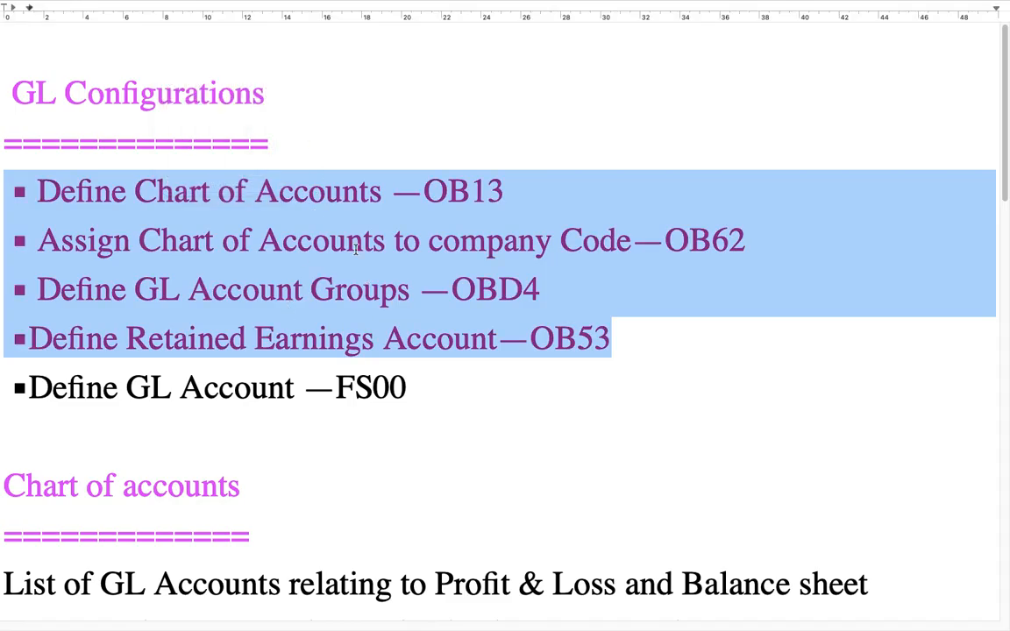
Highlight the line "Define GL Account —FS00" in the GL Configurations list and leave the full-screen notes.
{"action": "left_click_drag", "start_coordinate": [431, 372], "coordinate": [2, 377]}
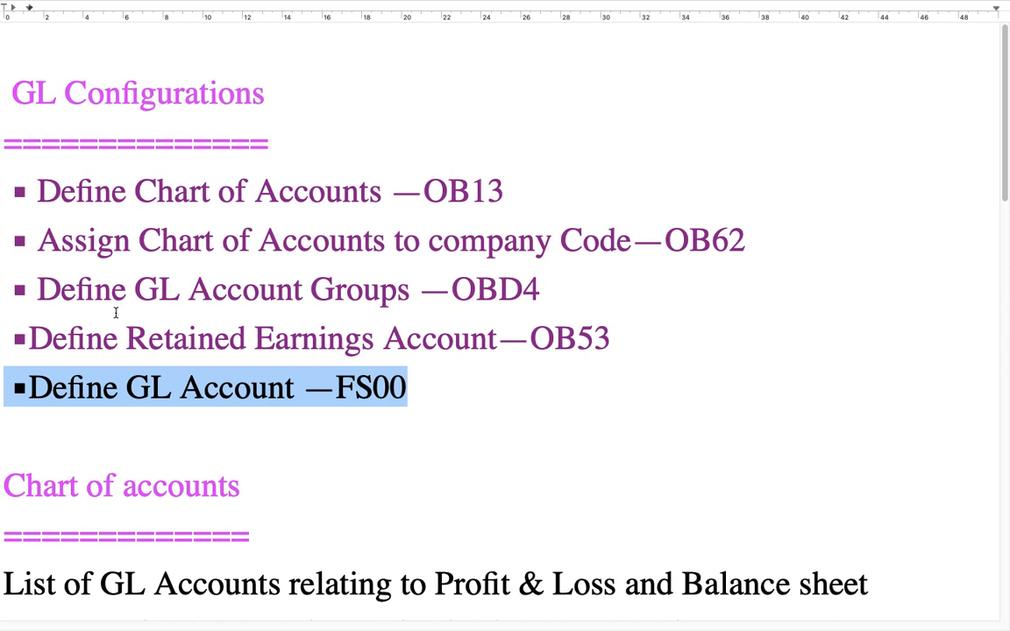
{"action": "key", "text": "super+a"}
{"action": "key", "text": "super+Tab"}
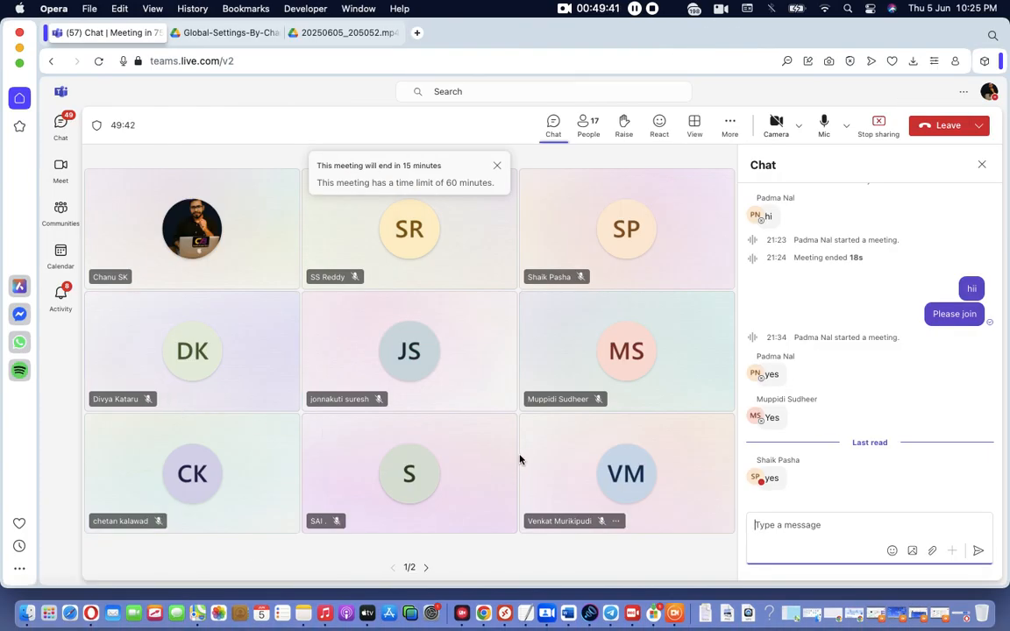
Post the copied GL Configurations notes in the Teams meeting chat and dismiss the meeting time limit notice.
{"action": "type", "text": "GL Configurations ============== Define Chart of Accounts —OB13 Assign Chart of Accounts to company Code—OB62 Define GL Account Groups —OBD4 Define Retained Earnings Account—OB53 Define GL Account —FS00"}
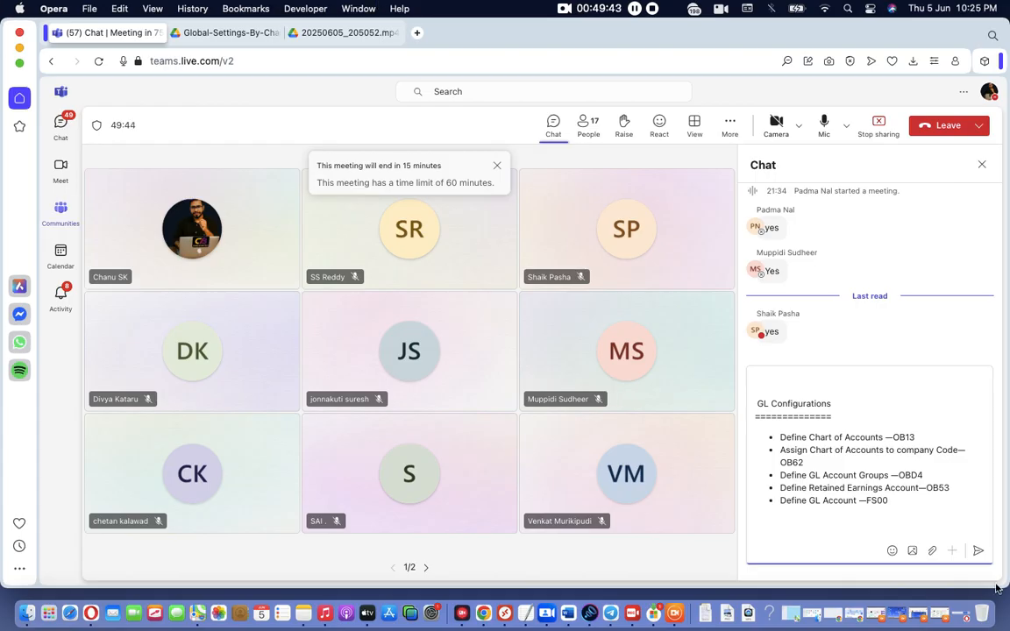
{"action": "key", "text": "Return"}
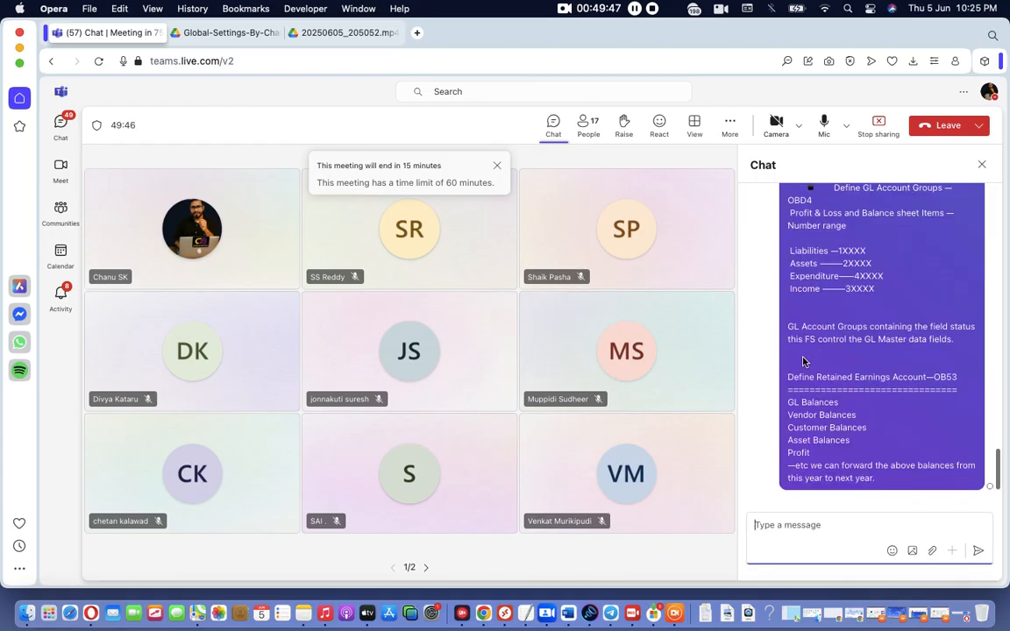
{"action": "left_click", "coordinate": [498, 166]}
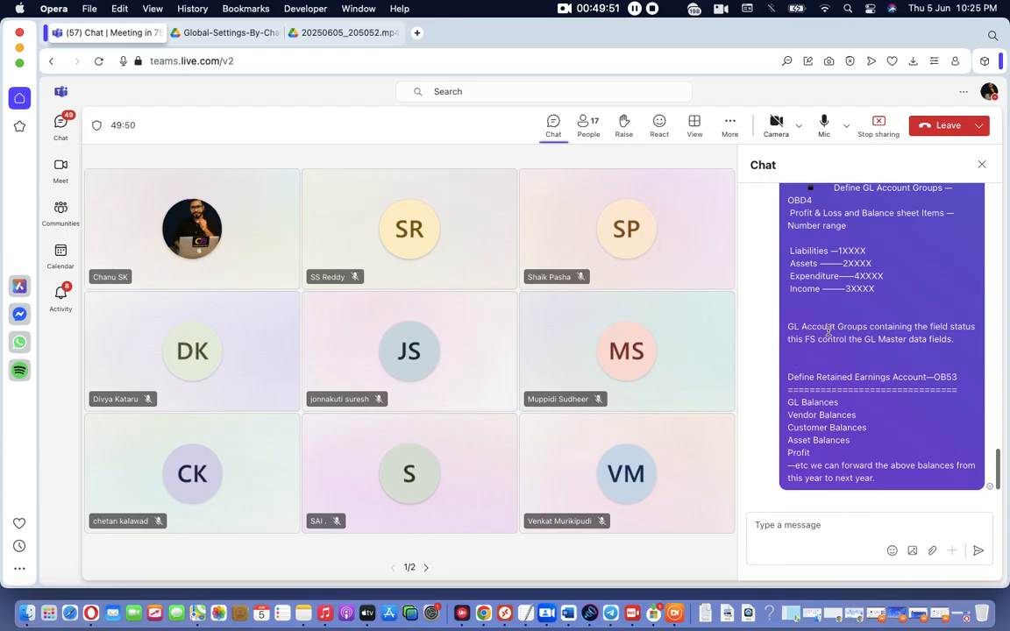
Review the posted GL Configurations list, highlighting the items from OB13 to OB53 and the line "Define GL Account —FS00".
{"action": "scroll", "coordinate": [844, 358], "scroll_direction": "up", "scroll_amount": 10}
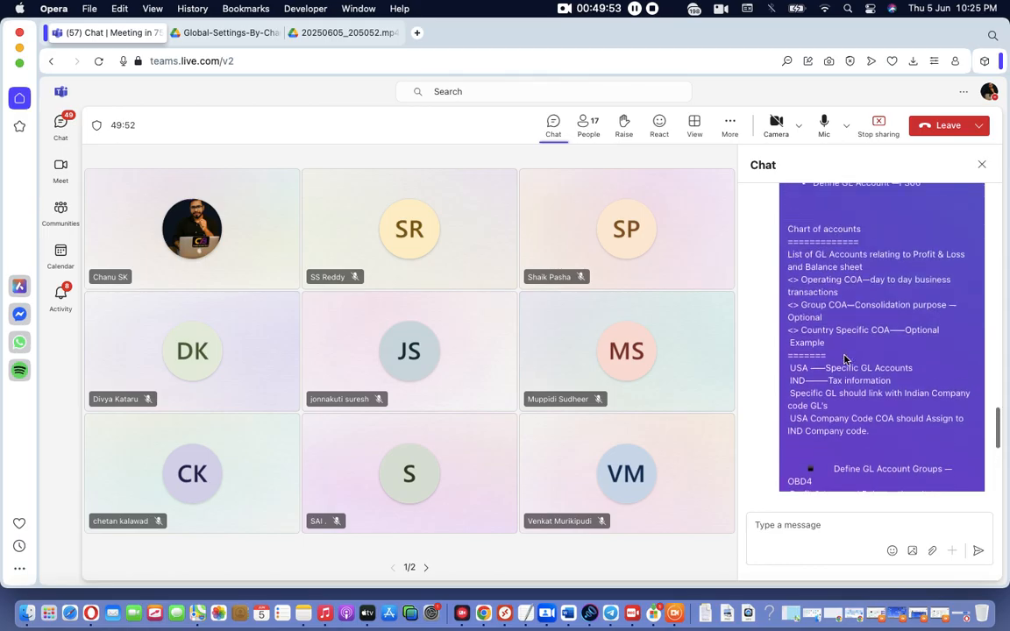
{"action": "scroll", "coordinate": [844, 358], "scroll_direction": "up", "scroll_amount": 3}
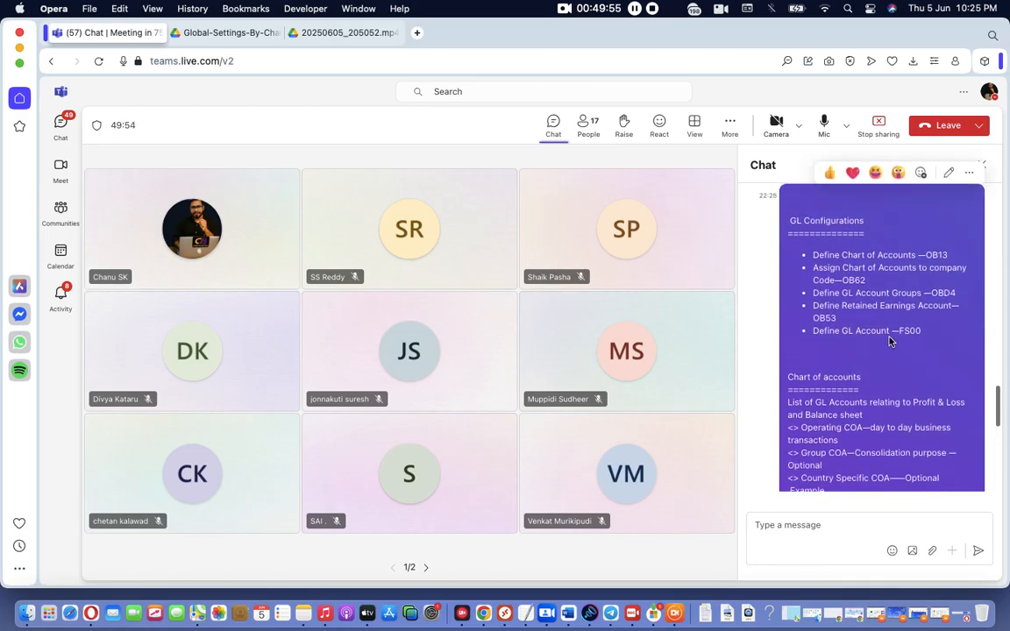
{"action": "left_click_drag", "start_coordinate": [837, 317], "coordinate": [812, 253]}
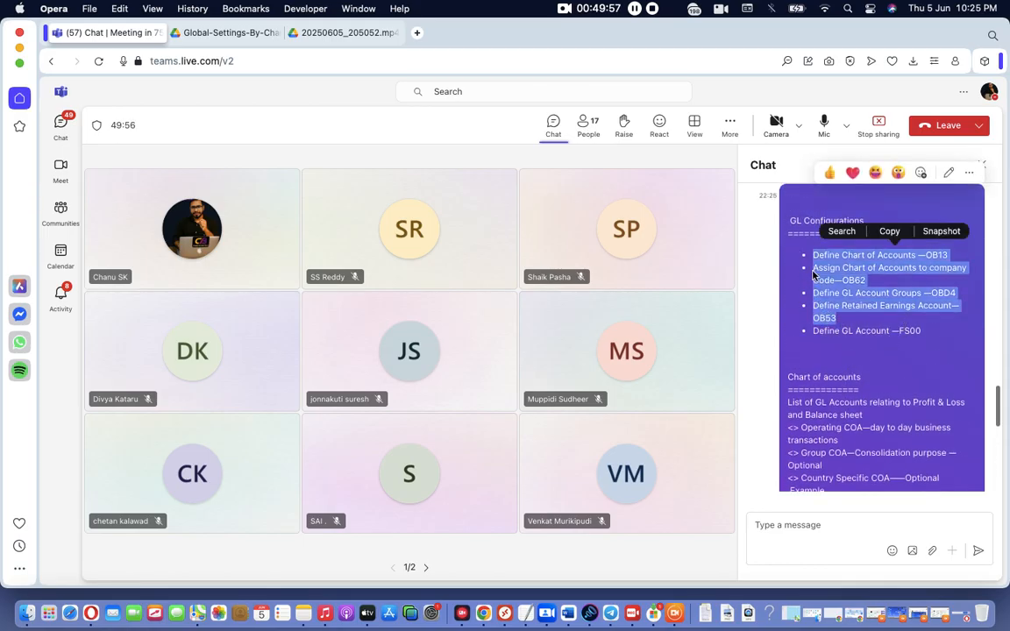
{"action": "left_click_drag", "start_coordinate": [926, 337], "coordinate": [815, 326]}
{"action": "left_click", "coordinate": [813, 345]}
{"action": "left_click", "coordinate": [922, 339]}
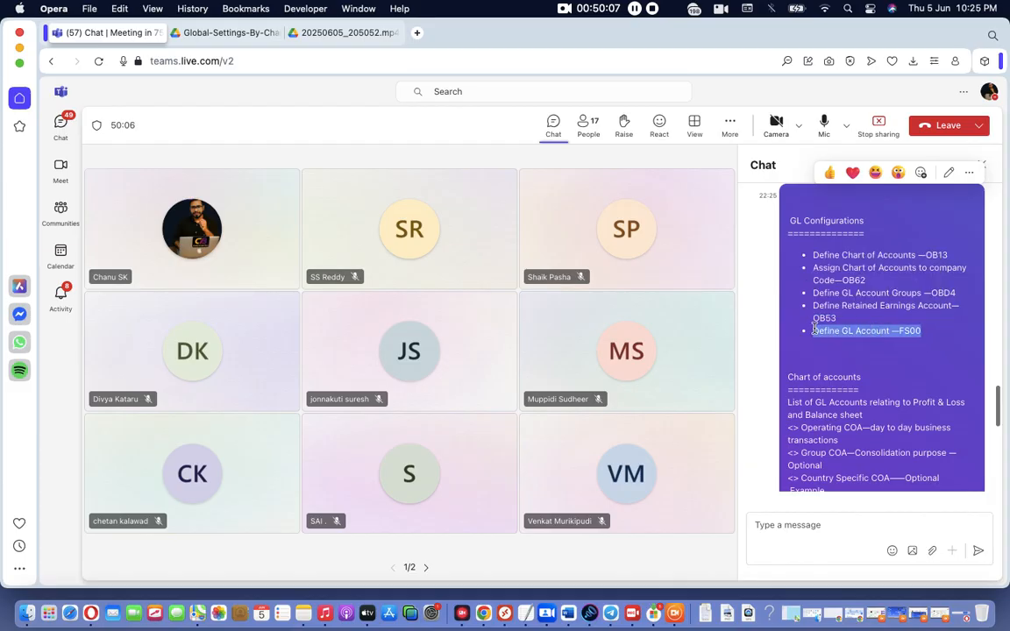
{"action": "left_click_drag", "start_coordinate": [813, 327], "coordinate": [812, 327]}
{"action": "left_click_drag", "start_coordinate": [925, 332], "coordinate": [795, 337]}
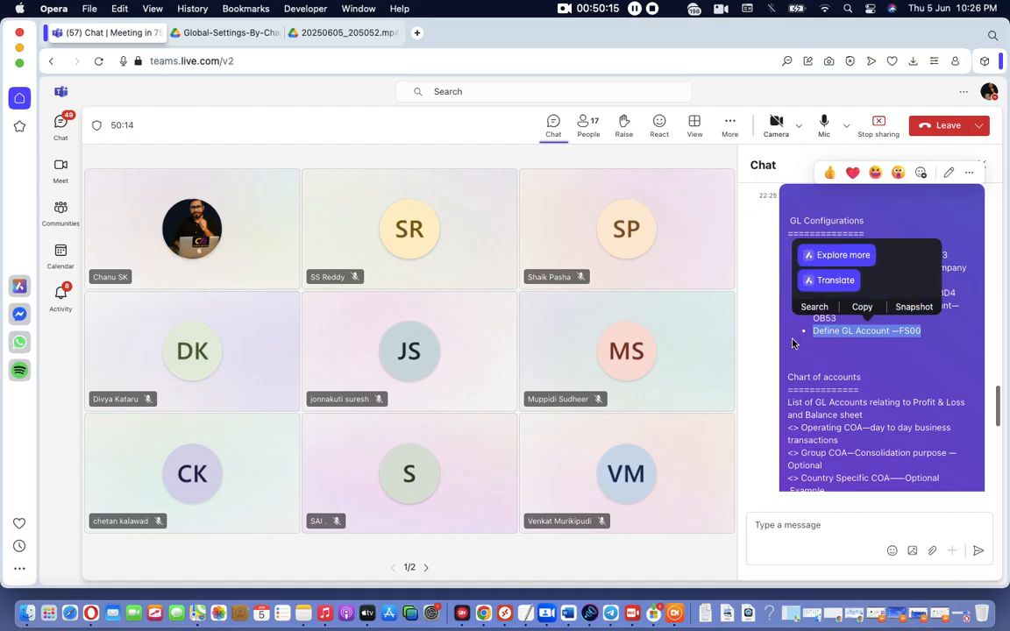
{"action": "left_click", "coordinate": [803, 350]}
{"action": "left_click_drag", "start_coordinate": [922, 331], "coordinate": [805, 334]}
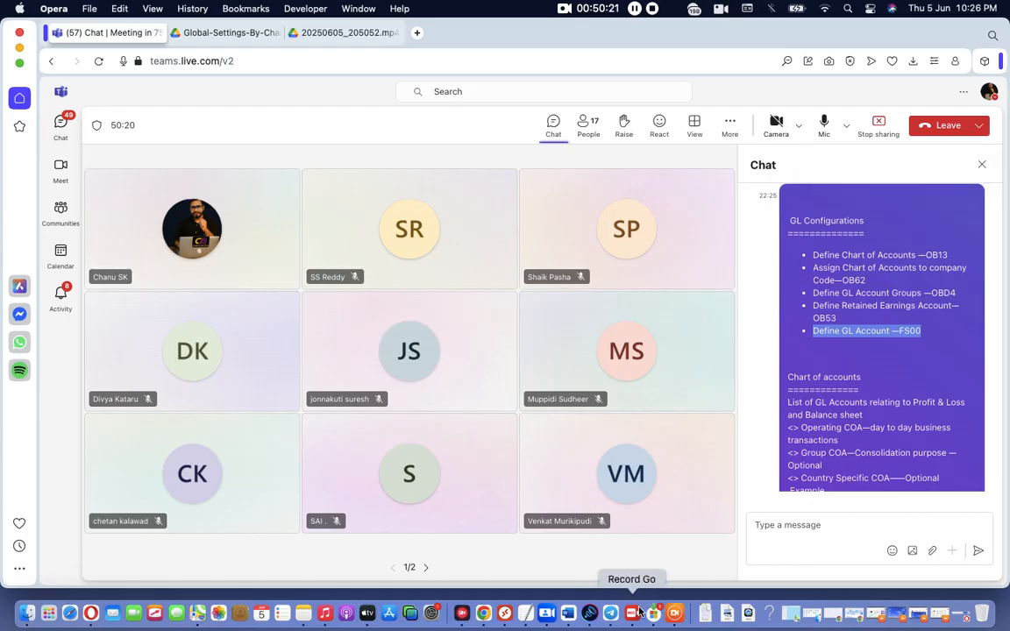
Switch to the SAP session, open the Transport Organizer with transaction SE09 and display the user's modifiable customizing requests.
{"action": "left_click", "coordinate": [505, 612]}
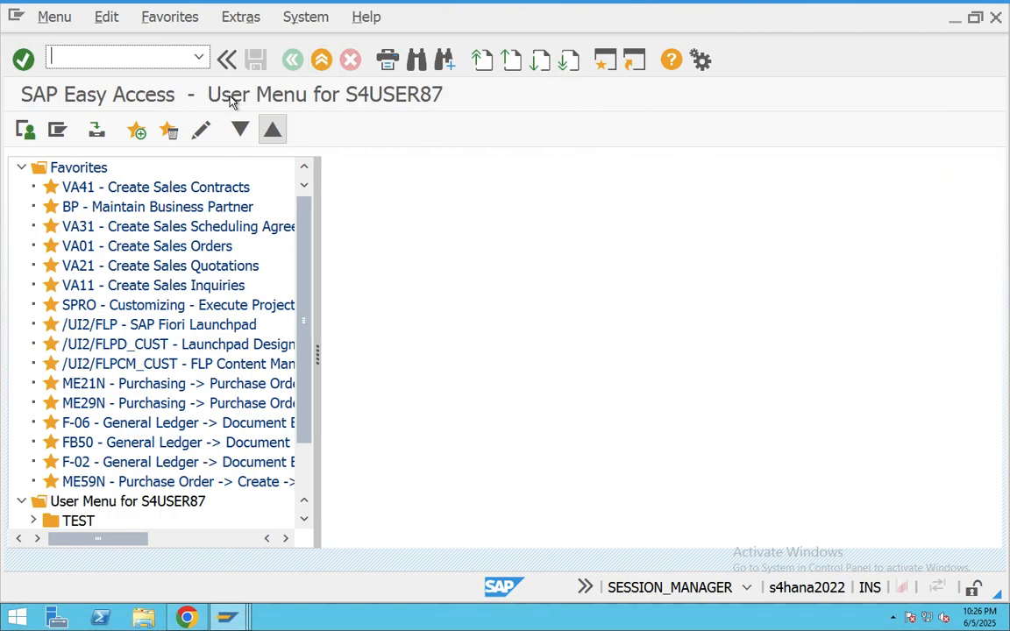
{"action": "key", "text": "BackSpace"}
{"action": "type", "text": "se09"}
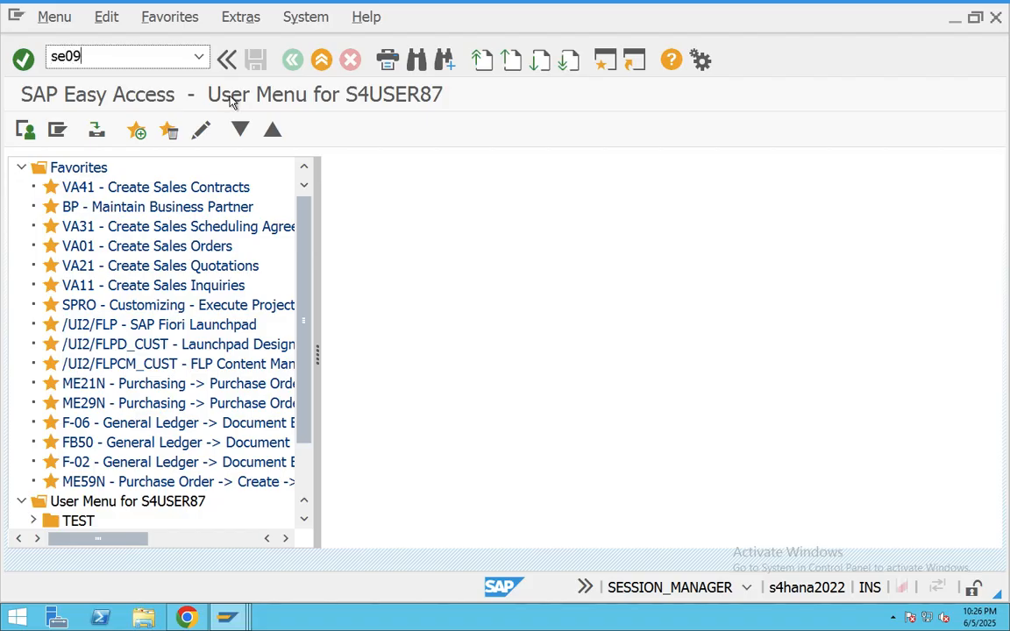
{"action": "key", "text": "Return"}
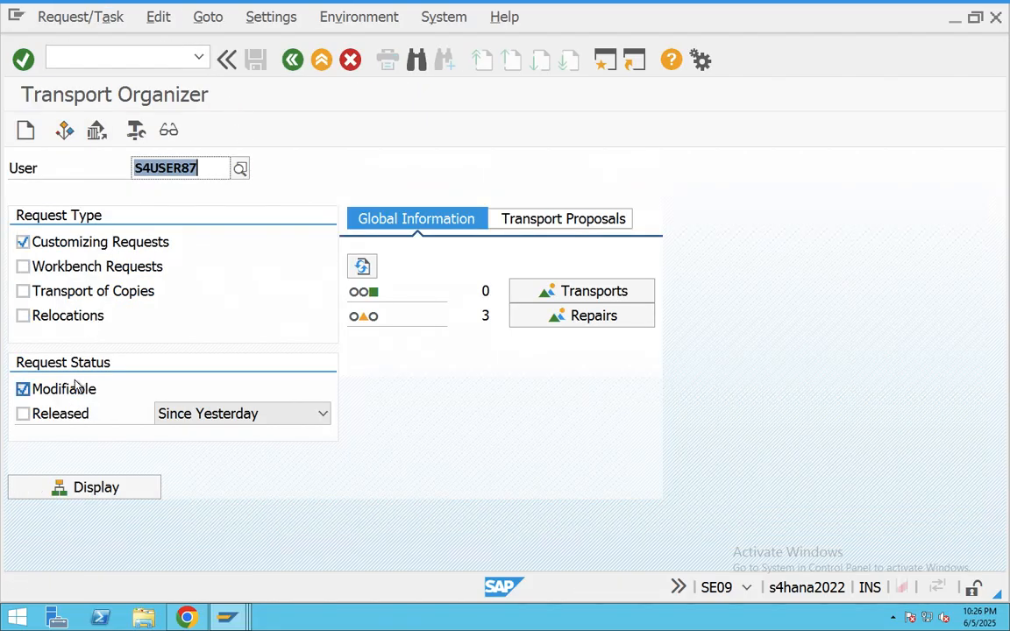
{"action": "left_click", "coordinate": [94, 486]}
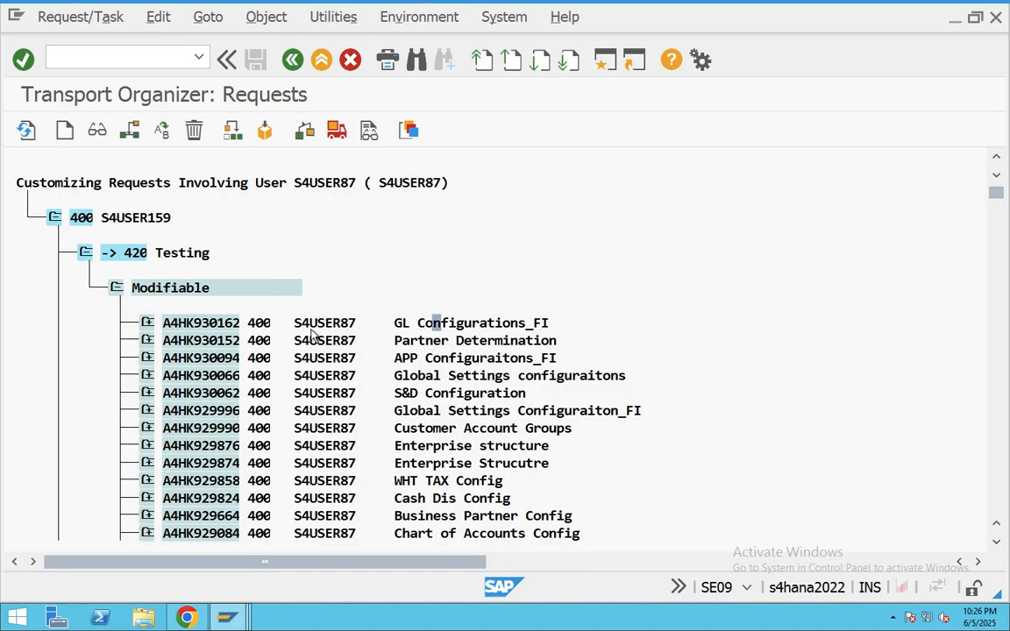
Expand the GL Configurations_FI request and its customizing task to examine the Automatic Postings - Account Determination and View Maintenance: Data entries.
{"action": "left_click", "coordinate": [147, 323]}
{"action": "left_click", "coordinate": [178, 357]}
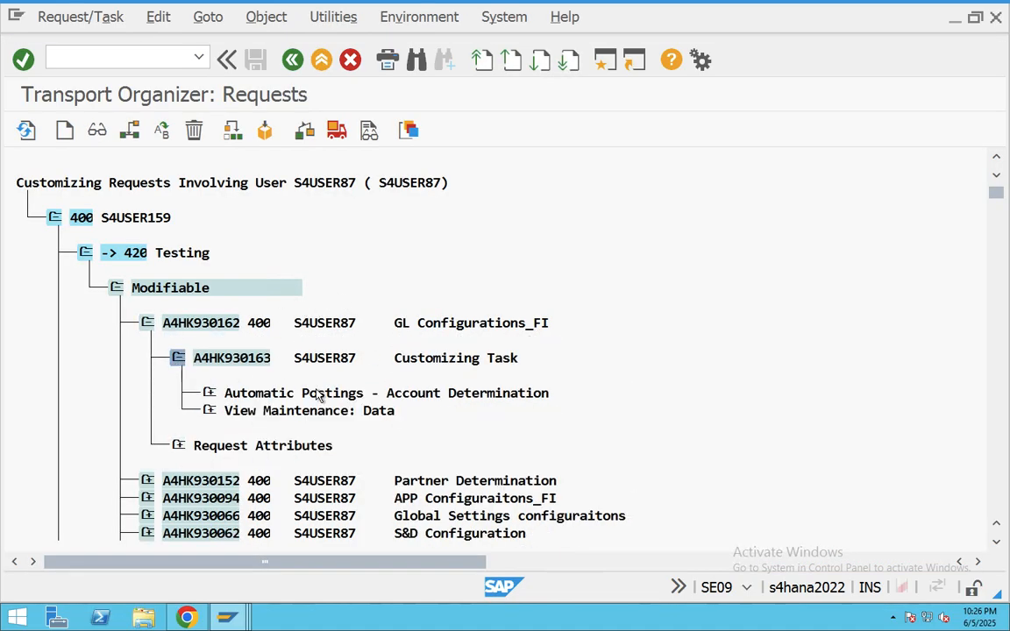
{"action": "left_click", "coordinate": [210, 393]}
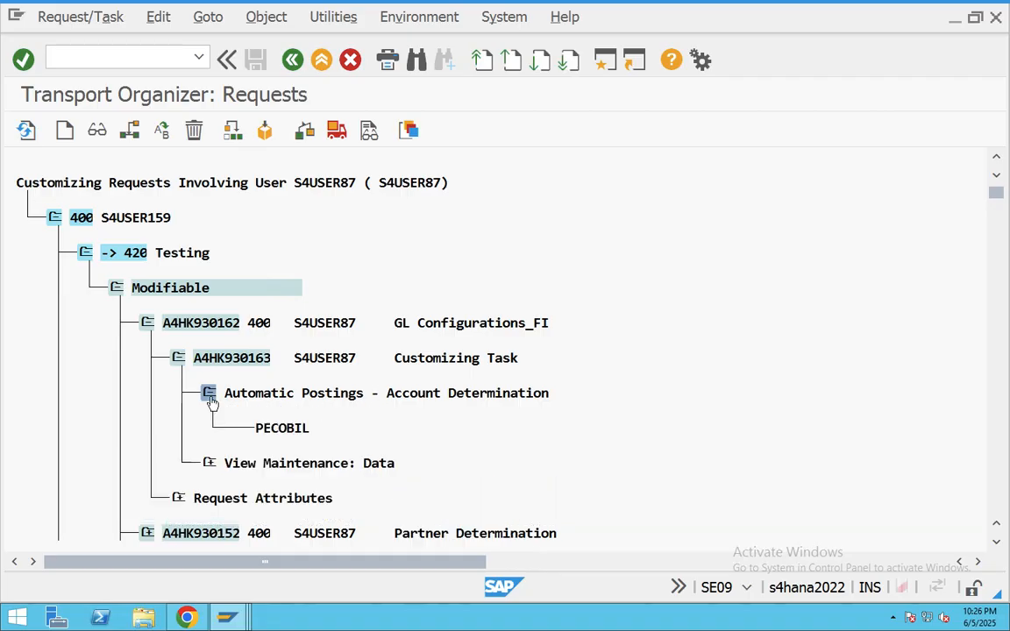
{"action": "left_click", "coordinate": [383, 393]}
{"action": "left_click", "coordinate": [209, 465]}
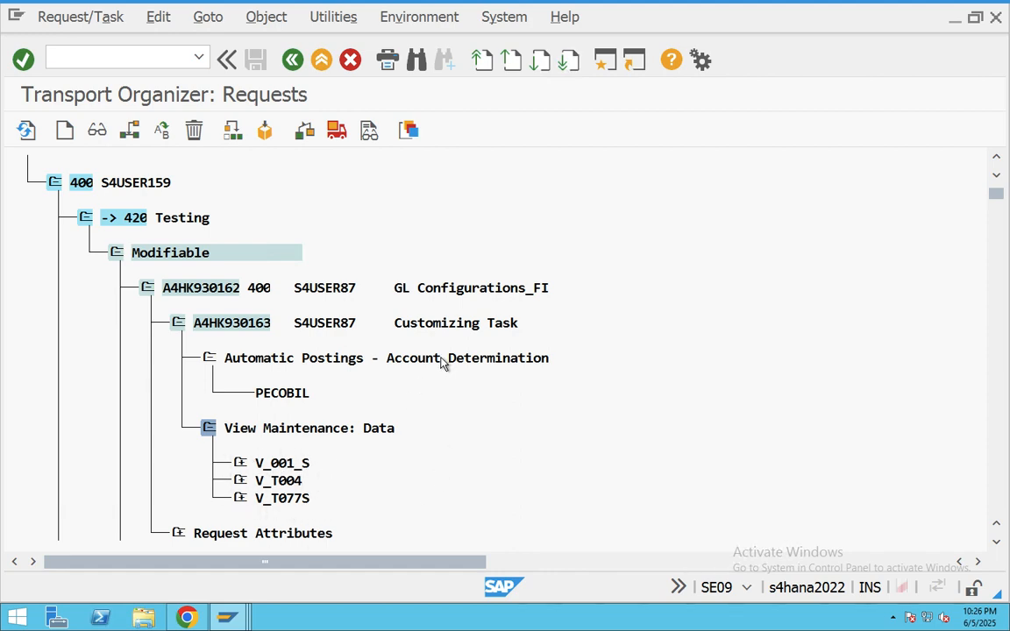
Exit the Transport Organizer to SAP Easy Access and switch back to the Teams meeting.
{"action": "left_click", "coordinate": [321, 61]}
{"action": "left_click", "coordinate": [322, 61]}
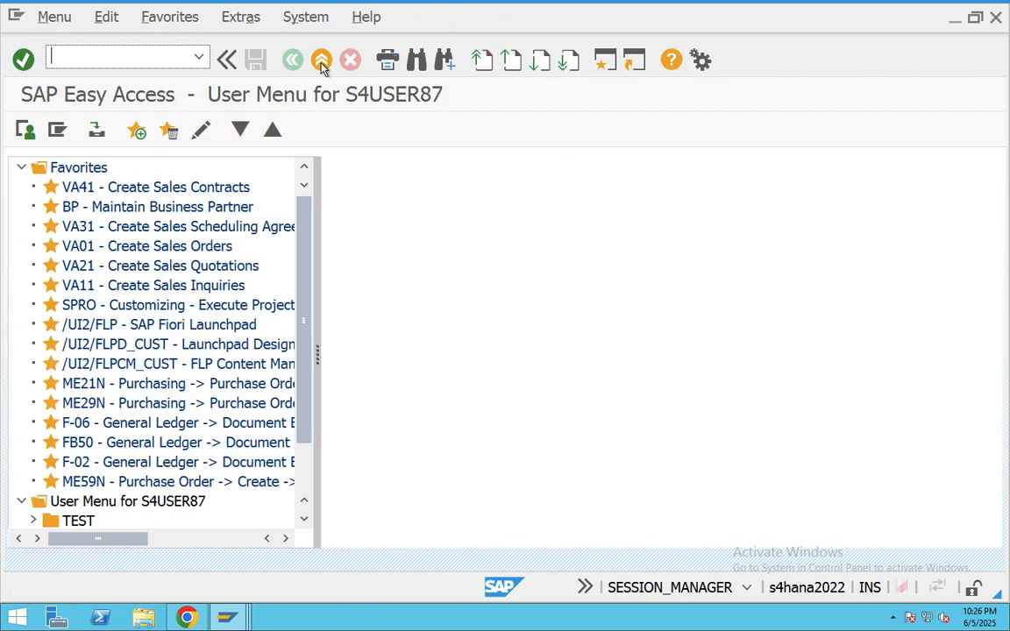
{"action": "key", "text": "ctrl+Left"}
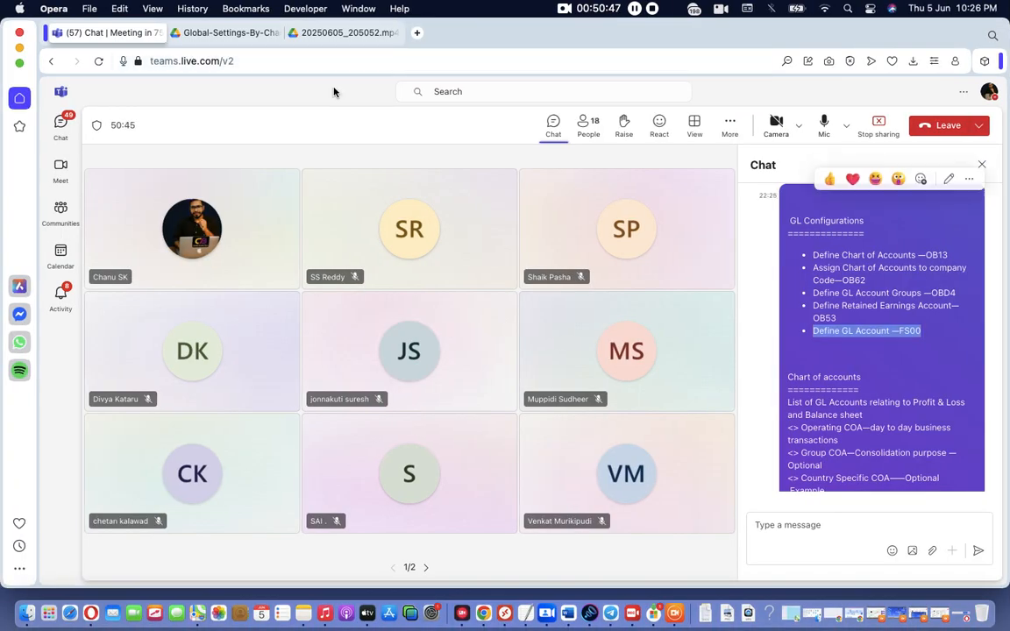